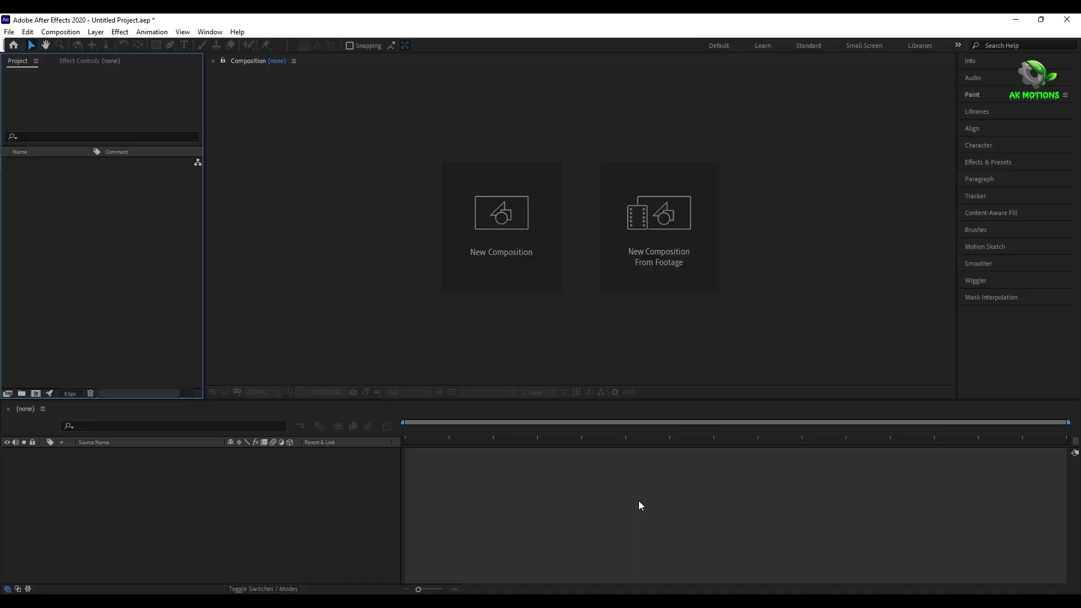
Create a 1920×1080 composition named Title at 60 fps and 10 seconds long
{"action": "left_click", "coordinate": [543, 256]}
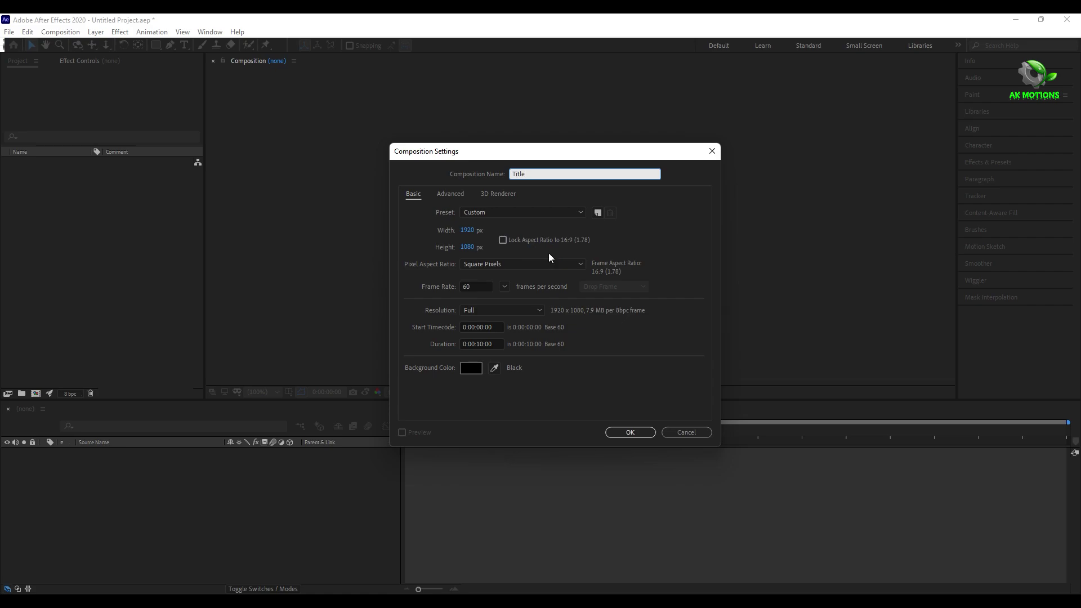
{"action": "left_click", "coordinate": [467, 230]}
{"action": "left_click", "coordinate": [467, 246]}
{"action": "left_click", "coordinate": [478, 344]}
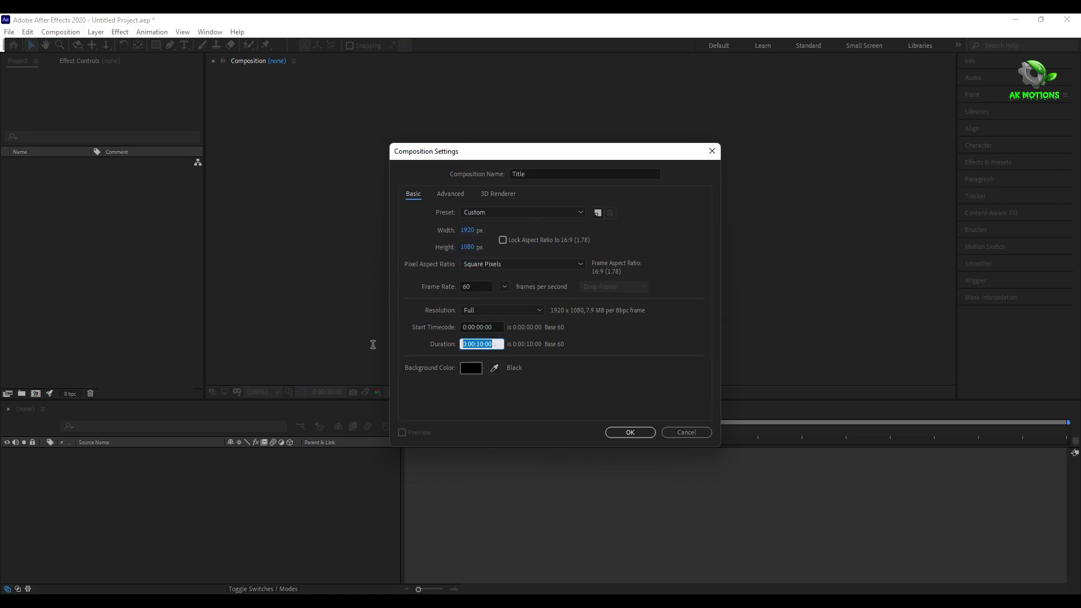
{"action": "left_click", "coordinate": [652, 432]}
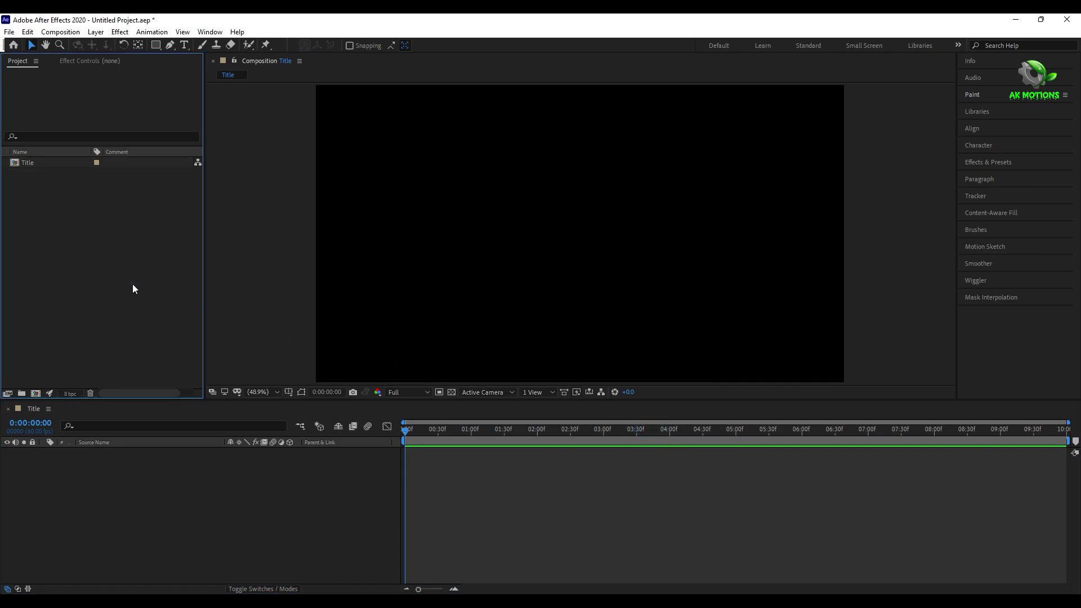
Import Title.png and place it in the Title composition's timeline
{"action": "double_click", "coordinate": [133, 284]}
{"action": "left_click", "coordinate": [322, 148]}
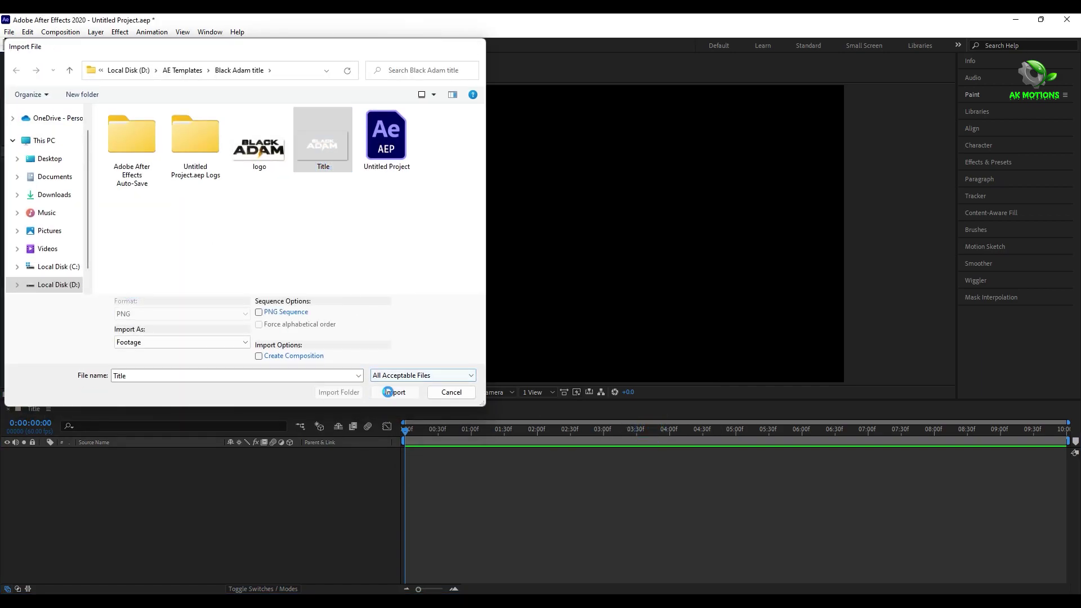
{"action": "left_click", "coordinate": [394, 400]}
{"action": "left_click_drag", "start_coordinate": [88, 244], "coordinate": [121, 480]}
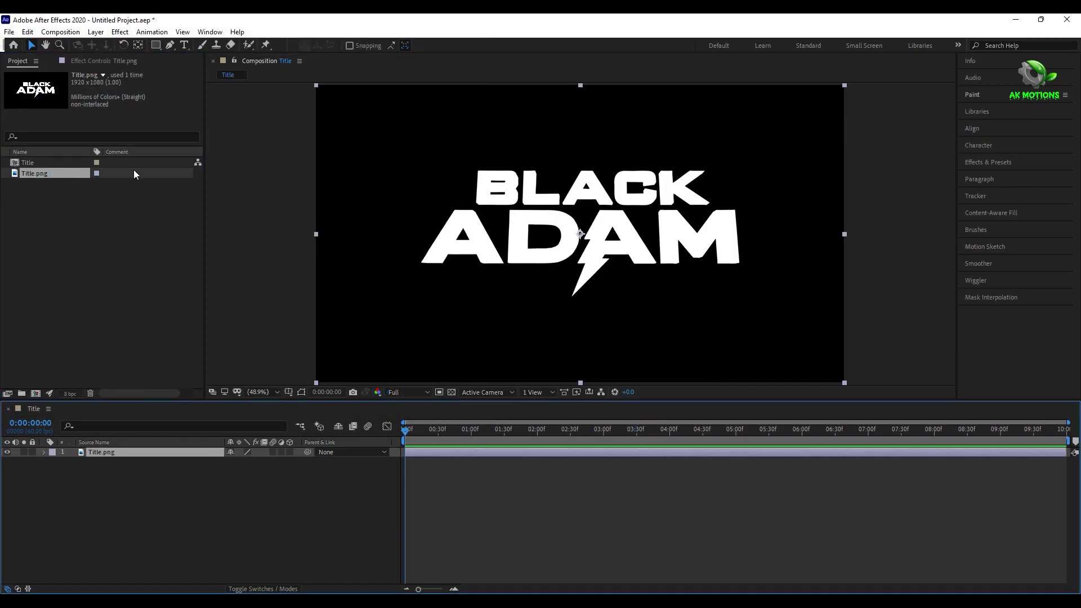
Auto-trace the Title.png logo into a masked Auto-traced Title.png layer
{"action": "left_click", "coordinate": [95, 31]}
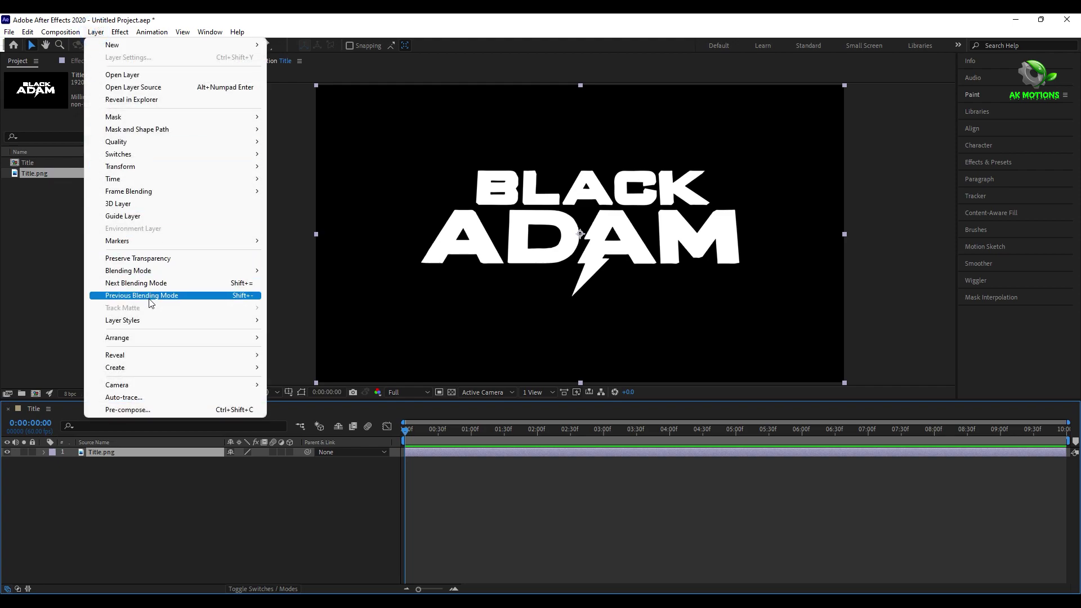
{"action": "left_click", "coordinate": [140, 399]}
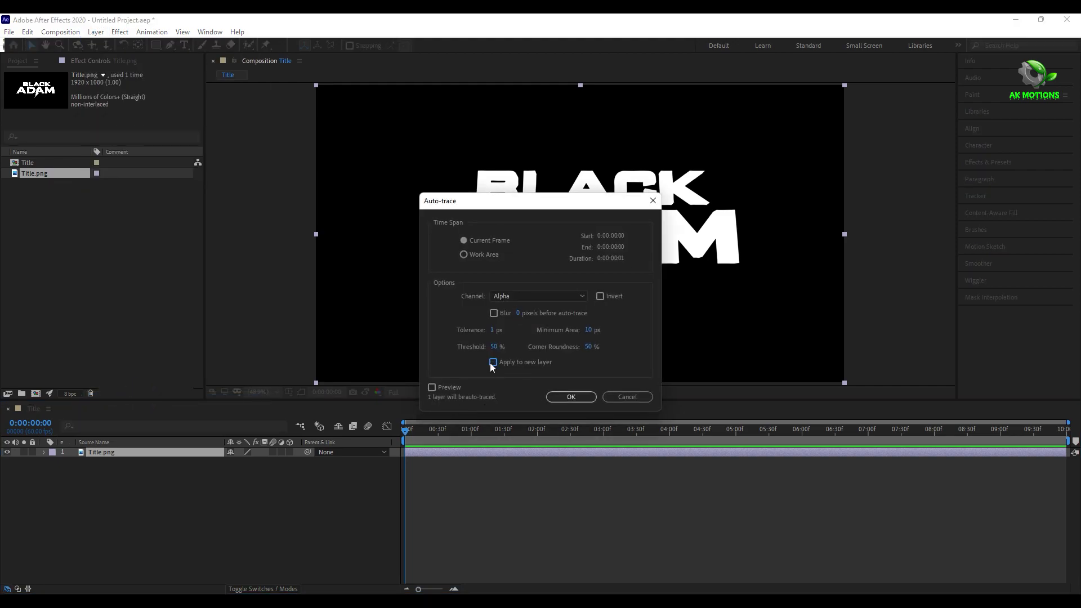
{"action": "left_click", "coordinate": [565, 397]}
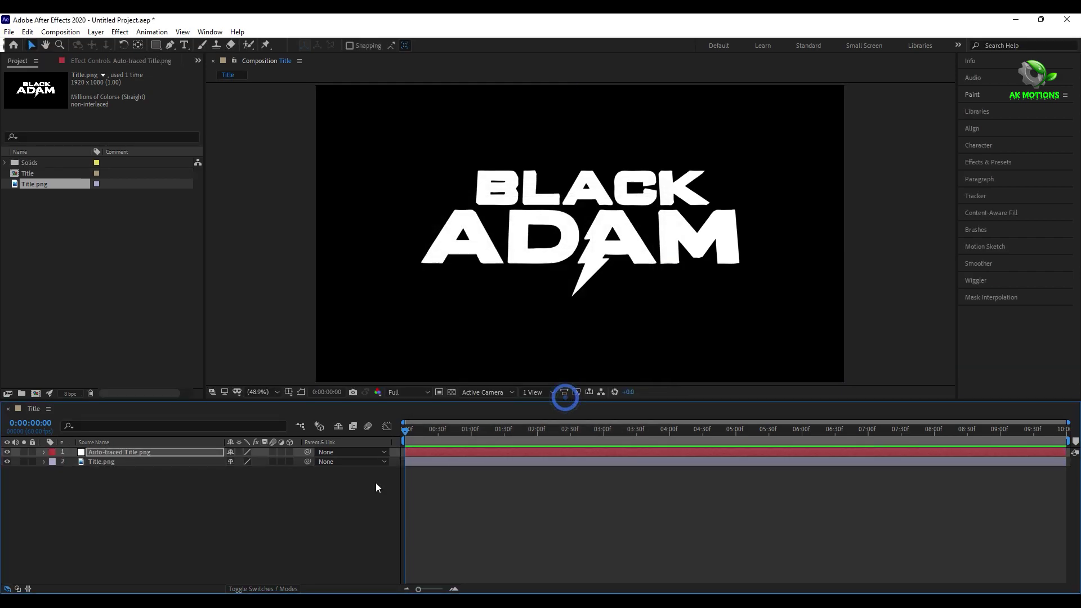
{"action": "left_click", "coordinate": [111, 463]}
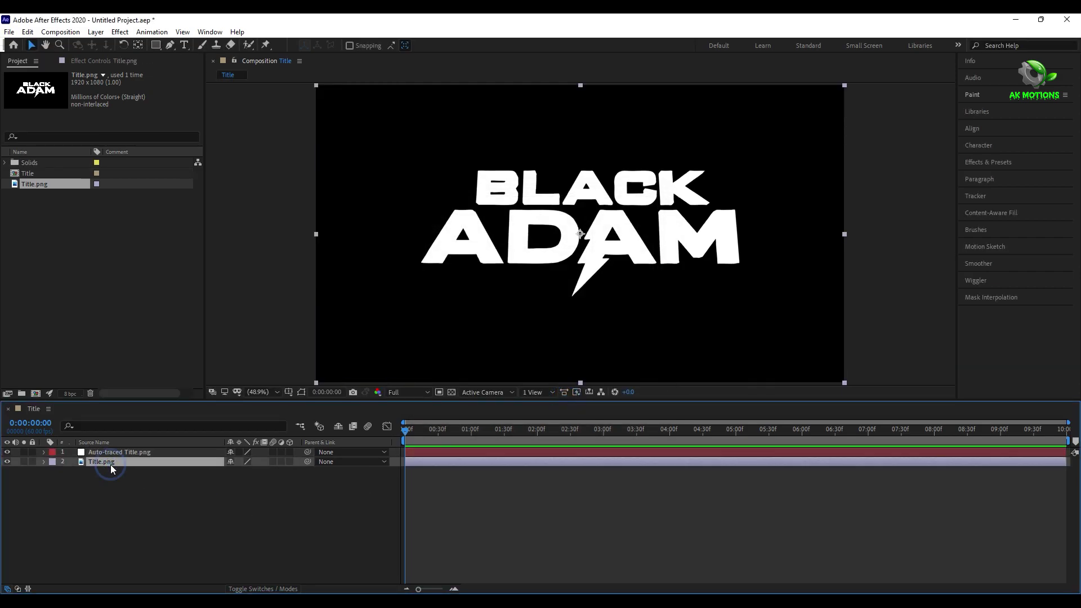
Delete the original Title.png layer and hide the Auto-traced Title.png layer
{"action": "key", "text": "Delete"}
{"action": "left_click", "coordinate": [8, 453]}
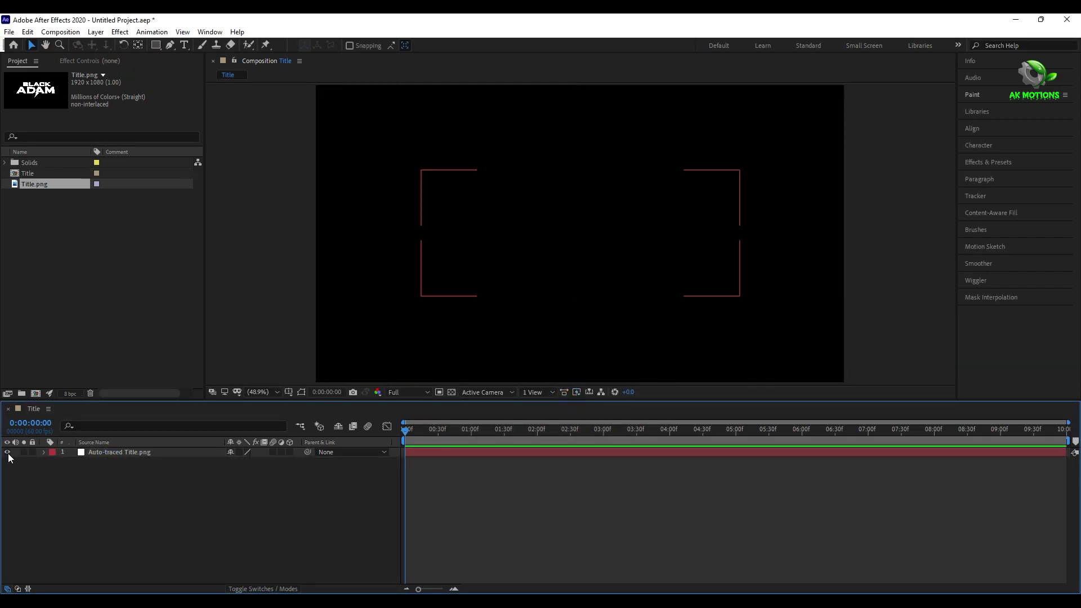
{"action": "left_click", "coordinate": [7, 452]}
{"action": "left_click", "coordinate": [8, 452]}
{"action": "key", "text": "ctrl+t"}
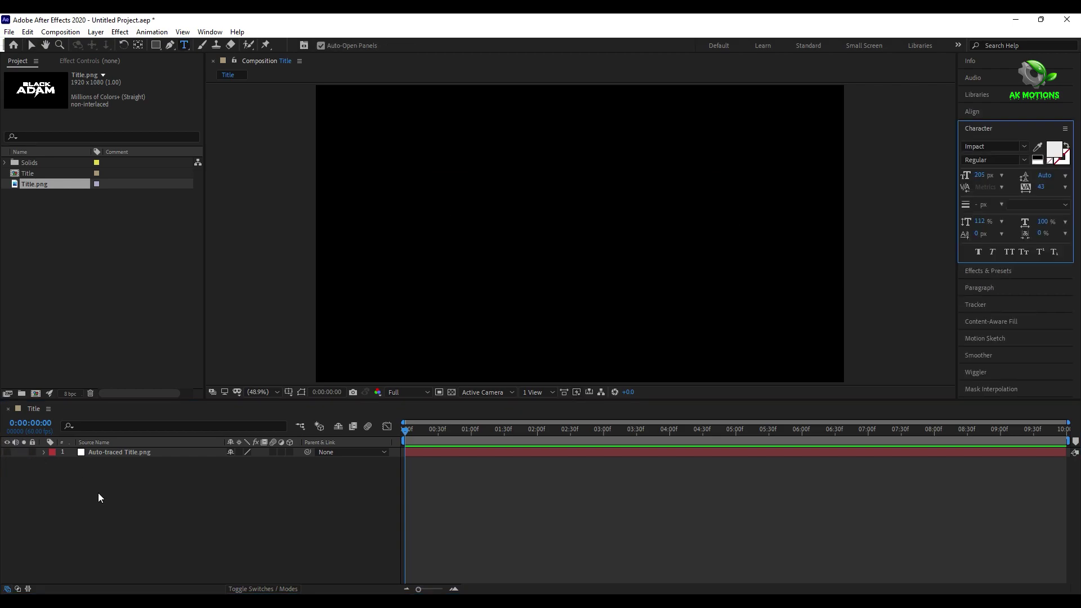
Add a new solid layer named element
{"action": "right_click", "coordinate": [98, 492]}
{"action": "mouse_move", "coordinate": [209, 369]}
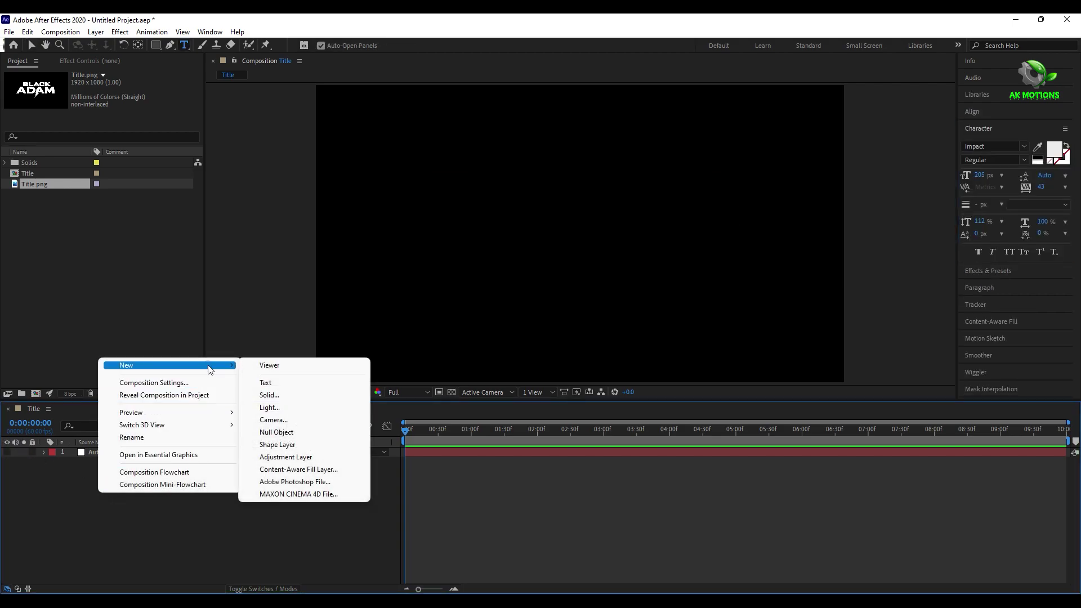
{"action": "left_click", "coordinate": [288, 397]}
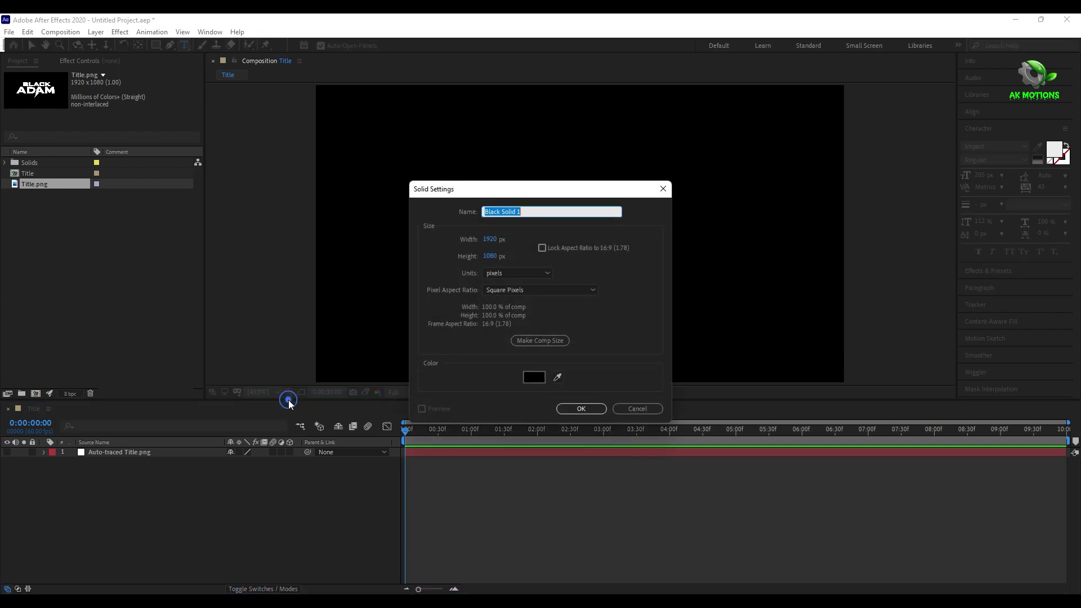
{"action": "type", "text": "element"}
{"action": "left_click", "coordinate": [581, 409]}
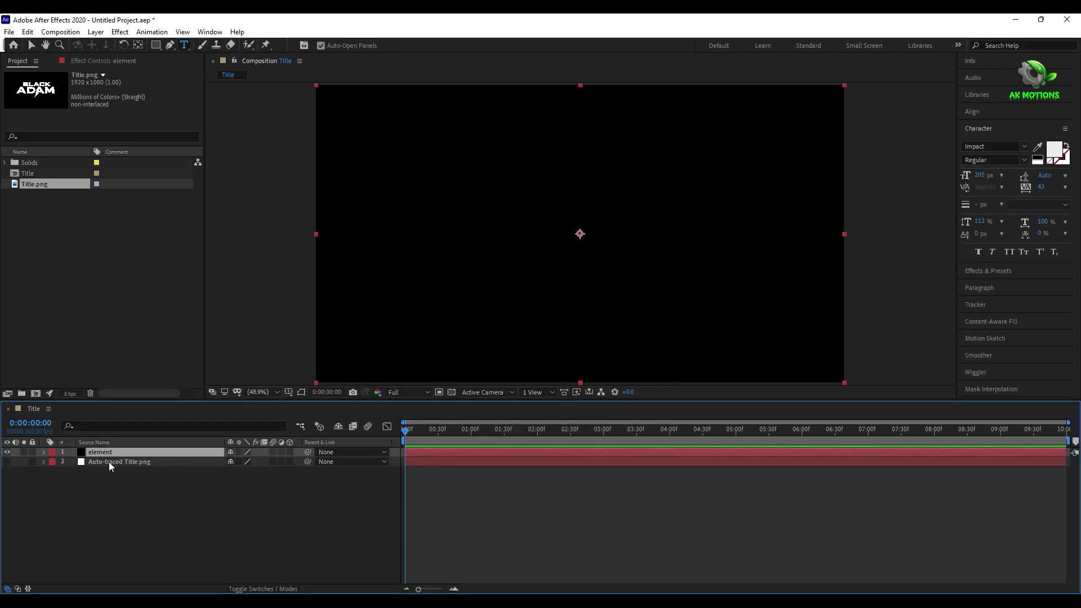
Apply the Element effect to the element solid
{"action": "key", "text": "ctrl+space"}
{"action": "type", "text": "elemen"}
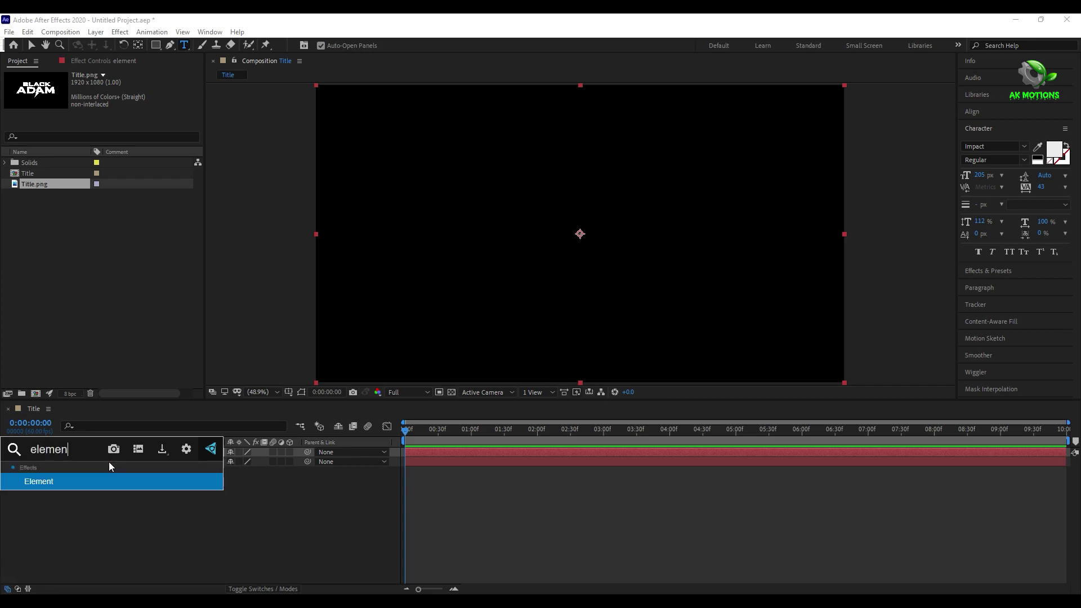
{"action": "key", "text": "Return"}
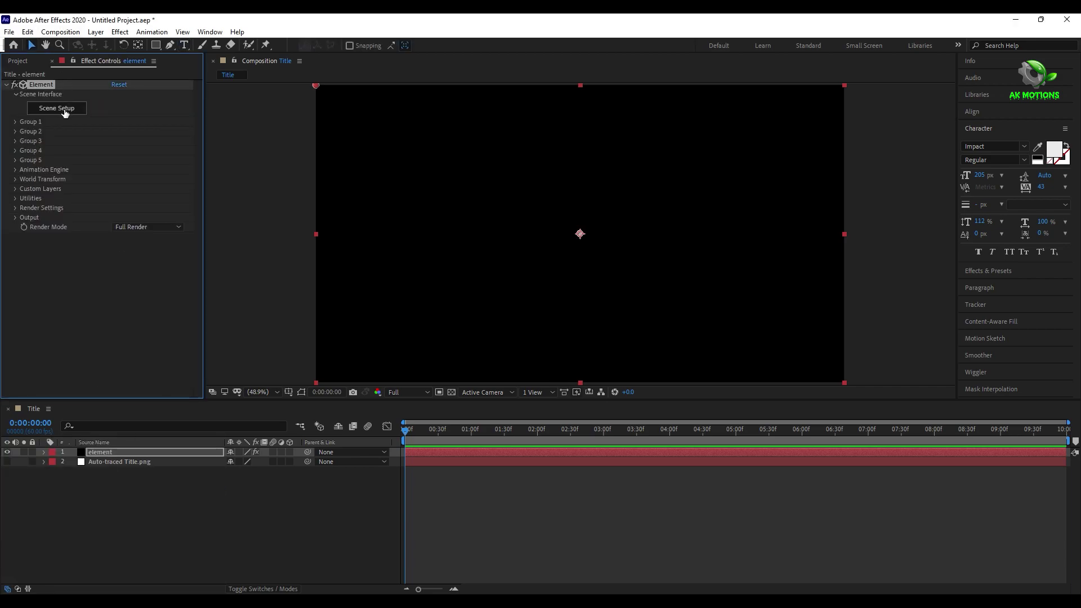
Set Custom Layers Path Layer 1 to Auto-traced Title.png, reading Effects & Masks
{"action": "left_click", "coordinate": [14, 188]}
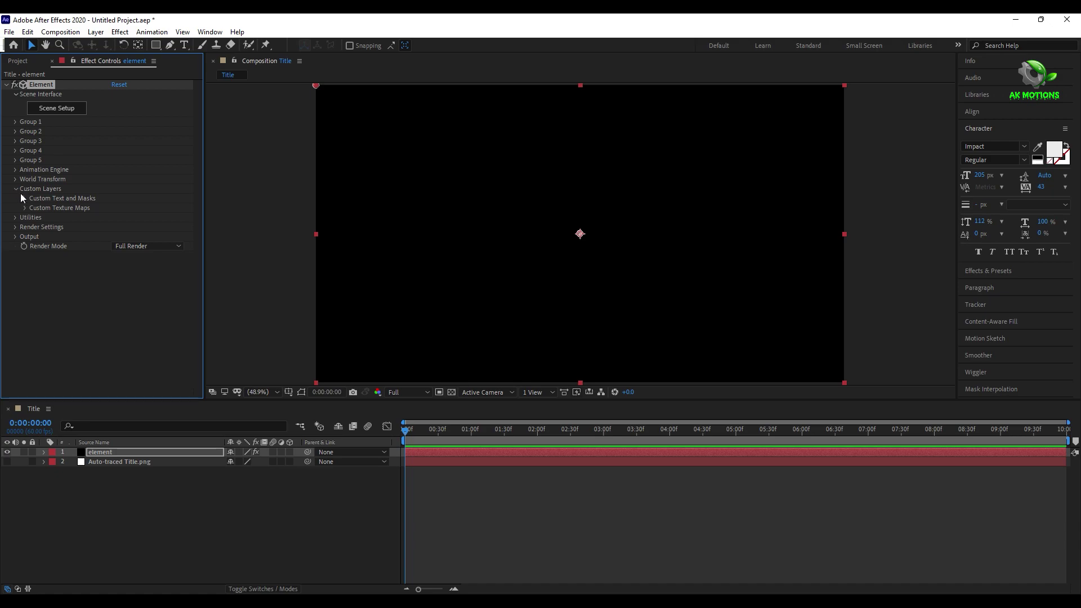
{"action": "left_click", "coordinate": [24, 199]}
{"action": "left_click", "coordinate": [125, 207]}
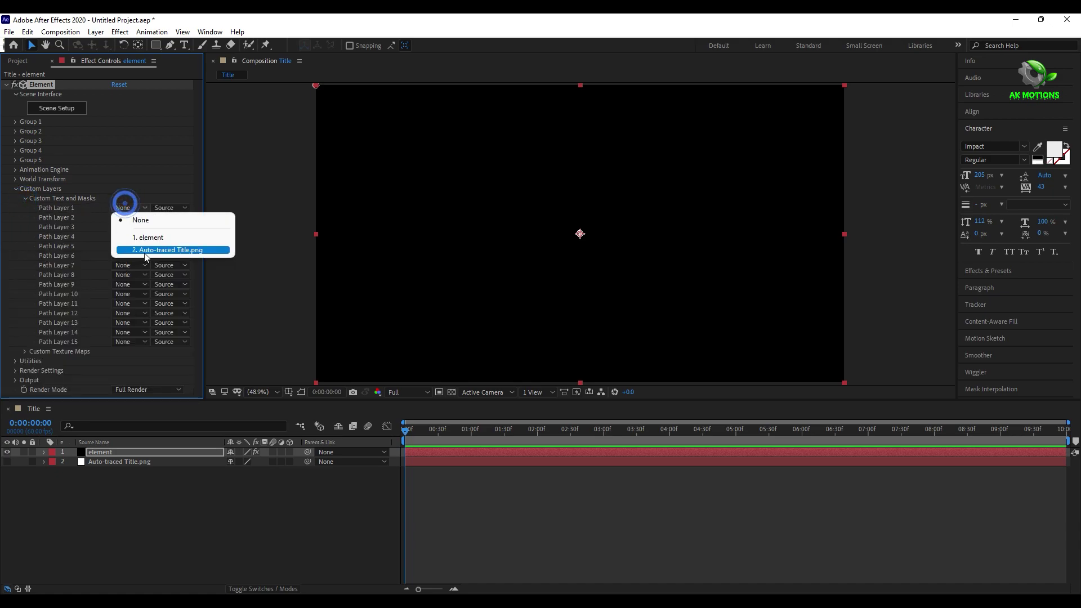
{"action": "left_click", "coordinate": [169, 248]}
{"action": "left_click", "coordinate": [169, 209]}
{"action": "left_click", "coordinate": [176, 244]}
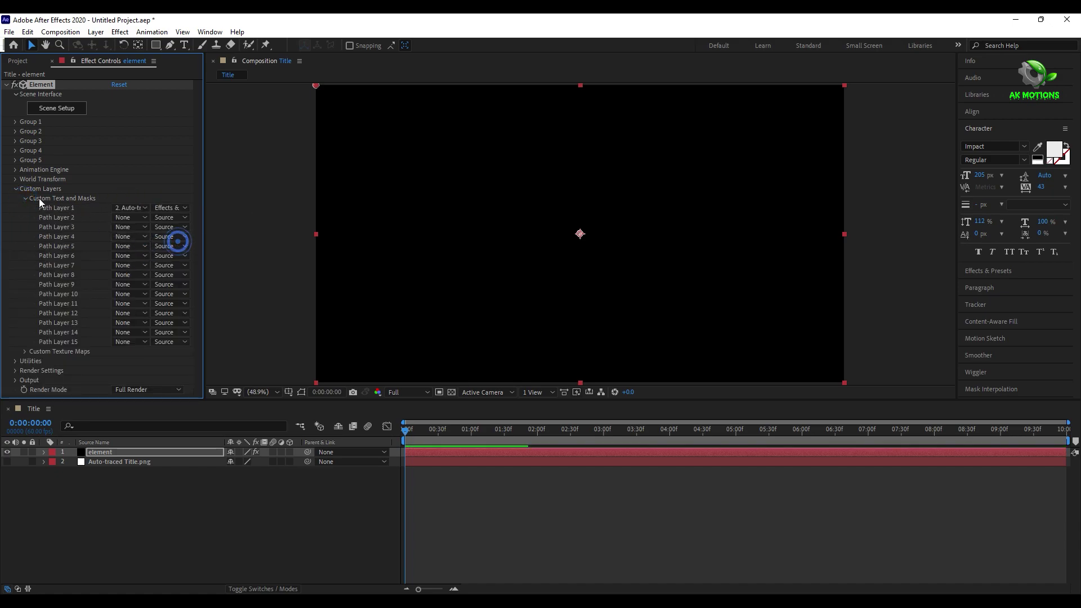
{"action": "left_click", "coordinate": [15, 189]}
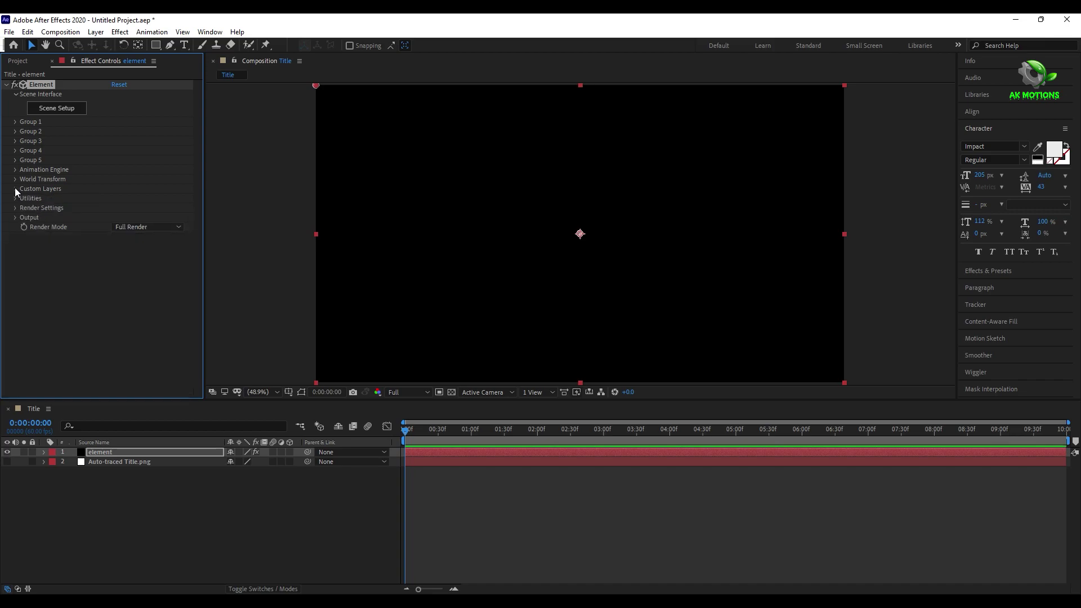
In Element's Scene Setup, extrude the traced title into 3D text
{"action": "left_click", "coordinate": [63, 109]}
{"action": "left_click", "coordinate": [300, 56]}
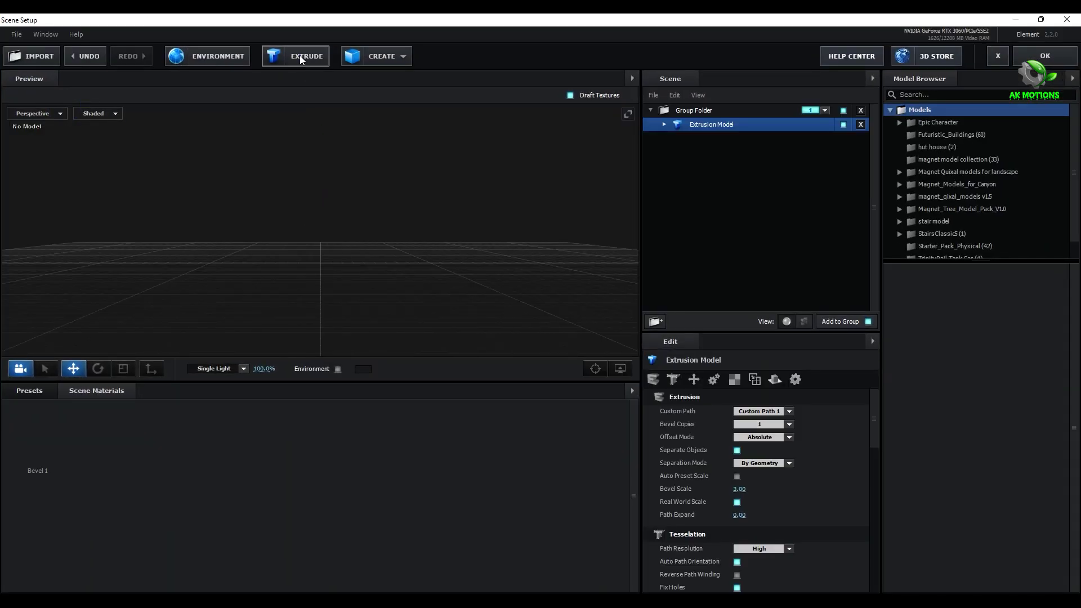
{"action": "left_click_drag", "start_coordinate": [264, 343], "coordinate": [331, 344]}
Apply the Physical 3-layer bevel preset to the extruded text
{"action": "left_click", "coordinate": [34, 391]}
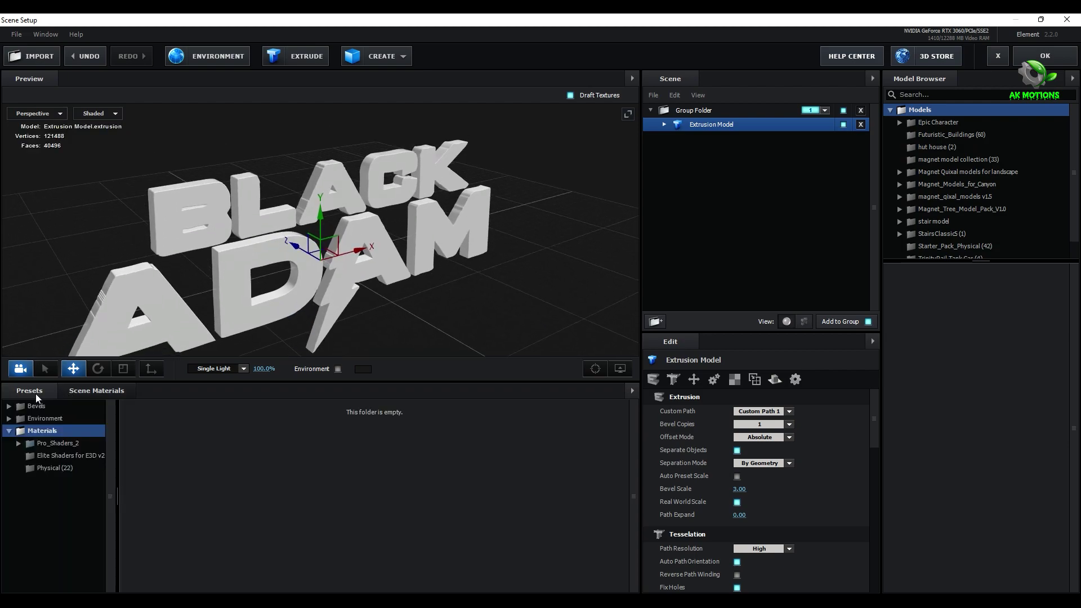
{"action": "left_click", "coordinate": [39, 405]}
{"action": "left_click", "coordinate": [50, 419]}
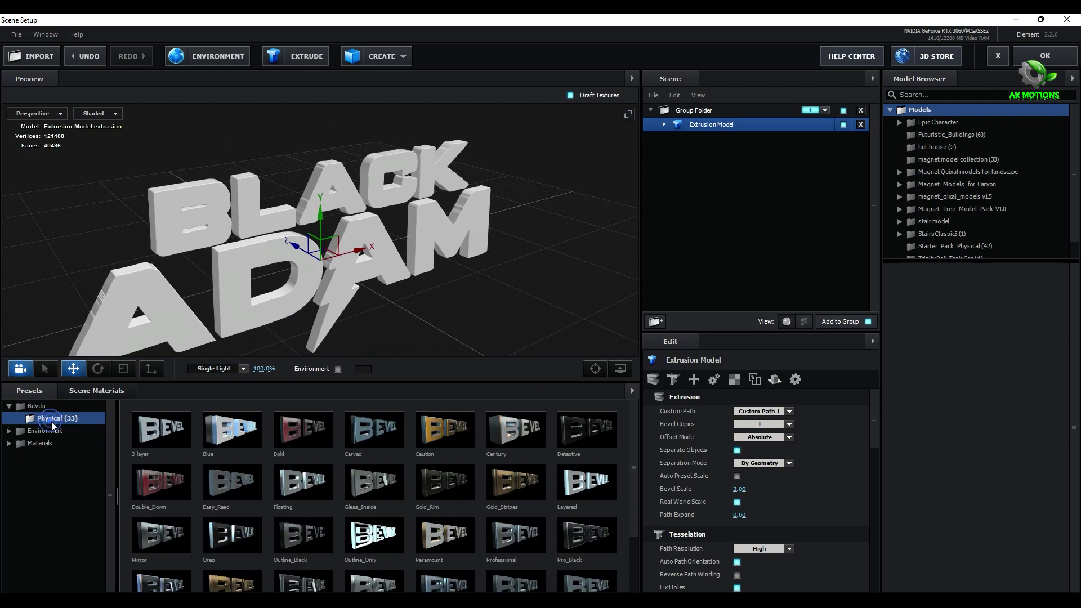
{"action": "left_click_drag", "start_coordinate": [159, 437], "coordinate": [167, 222]}
Deepen the text along its Z axis using the Scale tool
{"action": "left_click_drag", "start_coordinate": [407, 332], "coordinate": [456, 344]}
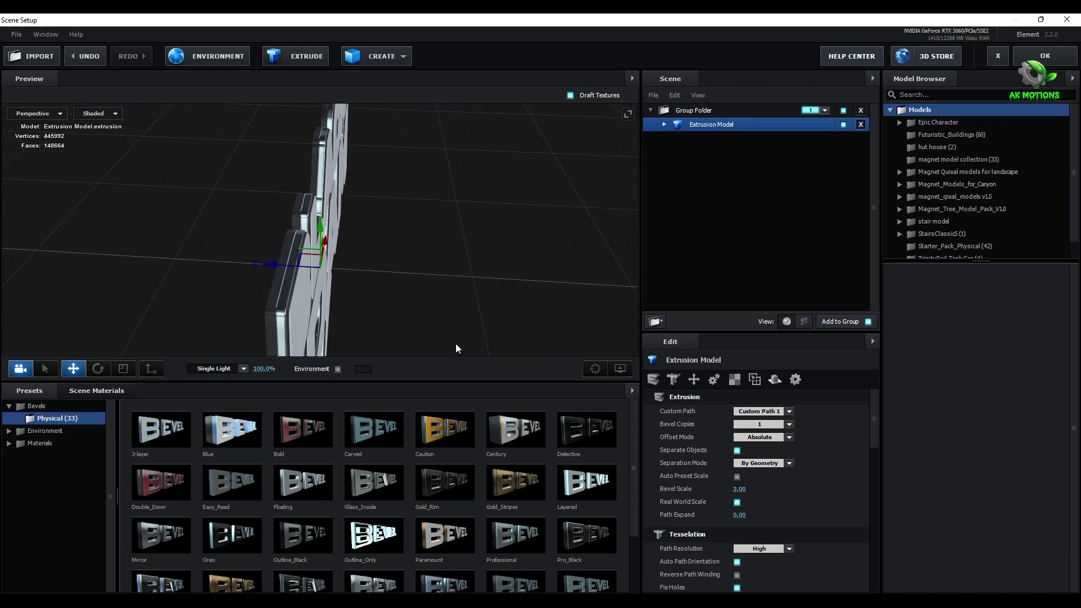
{"action": "left_click", "coordinate": [123, 368]}
{"action": "left_click_drag", "start_coordinate": [360, 315], "coordinate": [417, 299]}
{"action": "left_click_drag", "start_coordinate": [320, 279], "coordinate": [405, 298]}
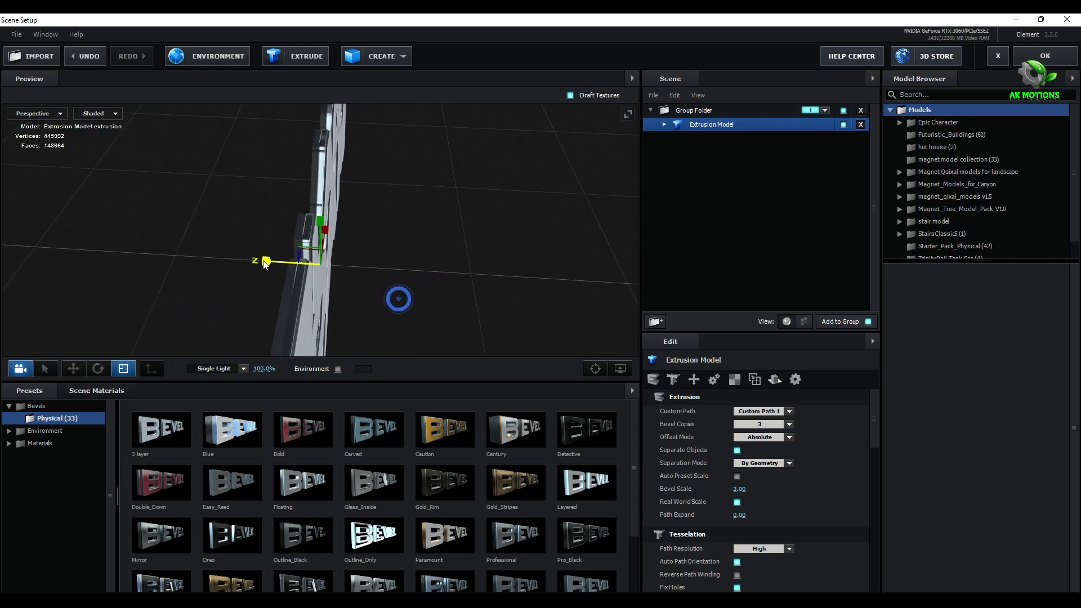
{"action": "left_click_drag", "start_coordinate": [264, 265], "coordinate": [255, 263]}
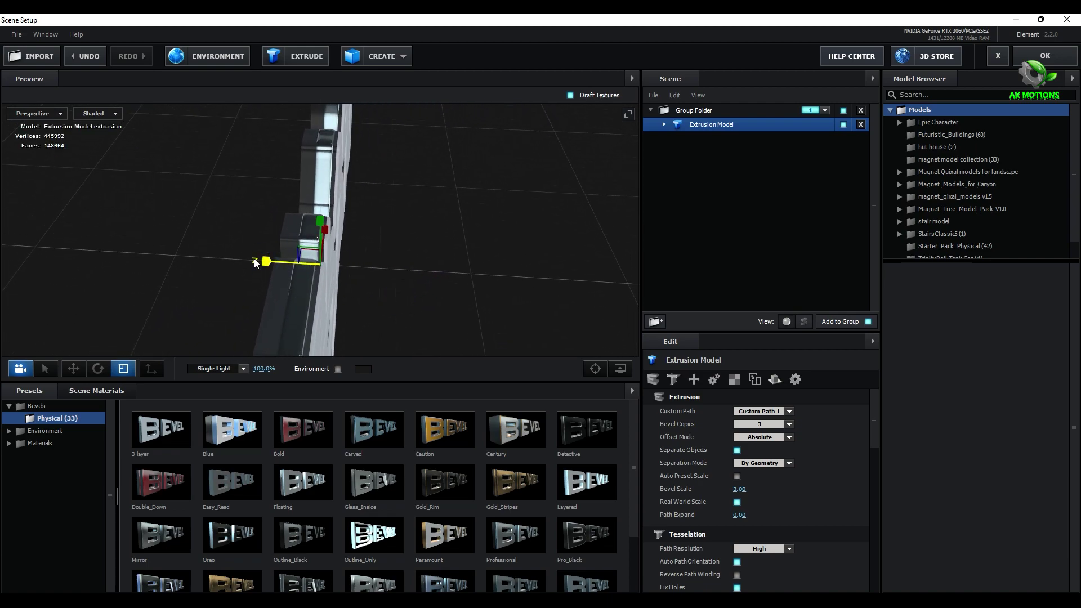
{"action": "left_click_drag", "start_coordinate": [438, 295], "coordinate": [365, 260]}
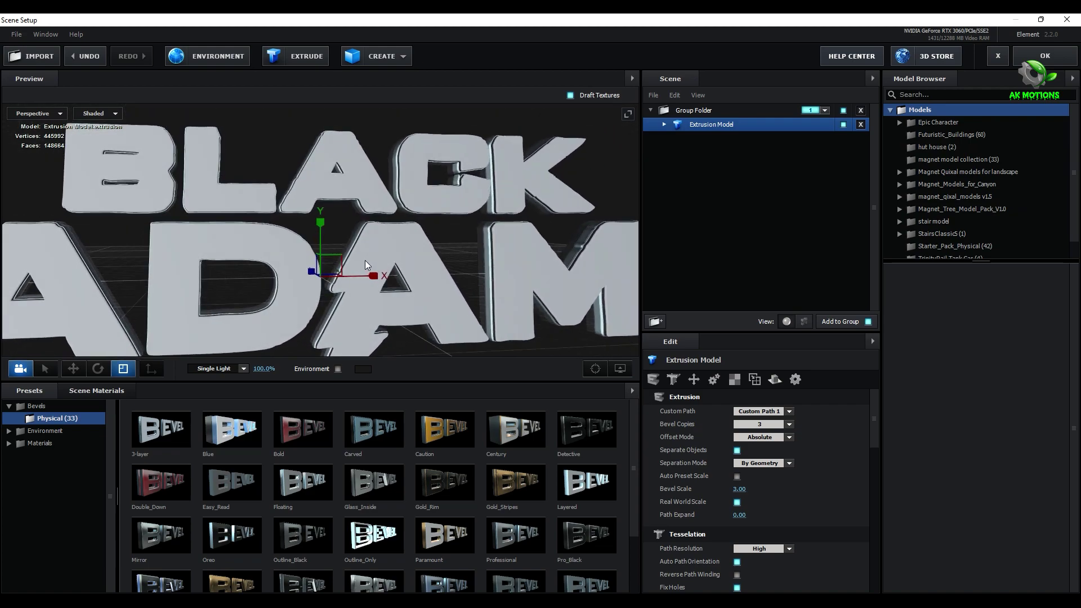
{"action": "scroll", "coordinate": [363, 260], "scroll_direction": "down", "scroll_amount": 3}
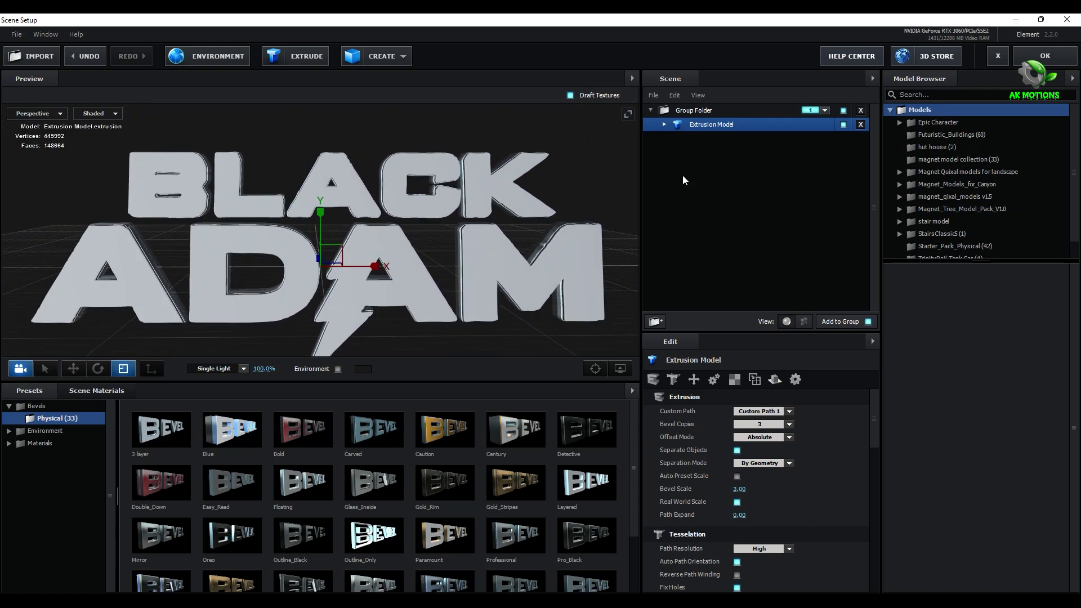
{"action": "left_click", "coordinate": [701, 112]}
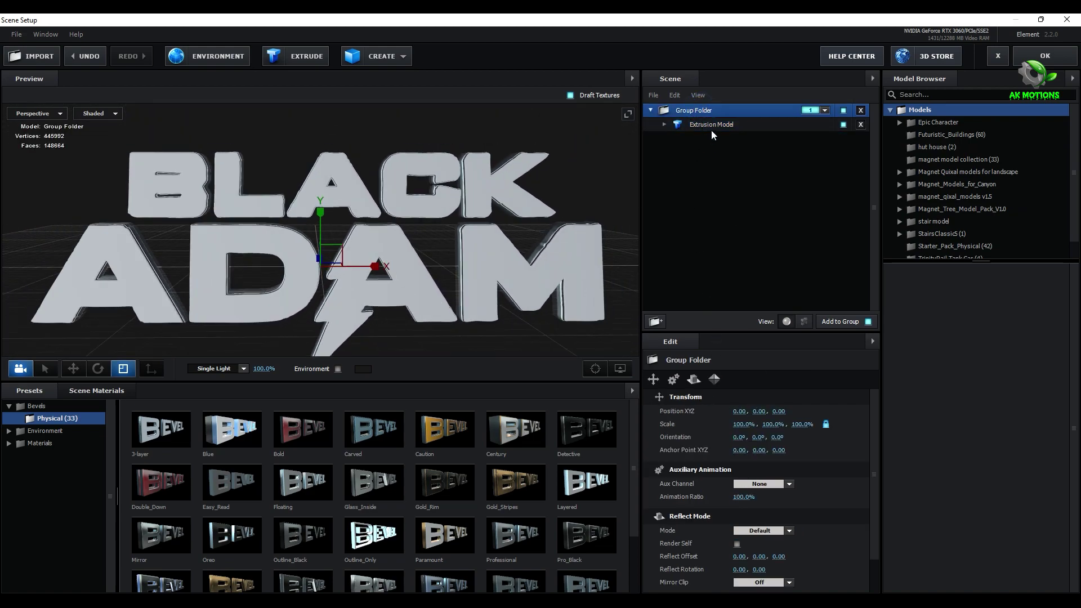
Set the extrusion model's UV Repeat to 5.00, 5.00
{"action": "left_click", "coordinate": [710, 126]}
{"action": "left_click", "coordinate": [734, 380]}
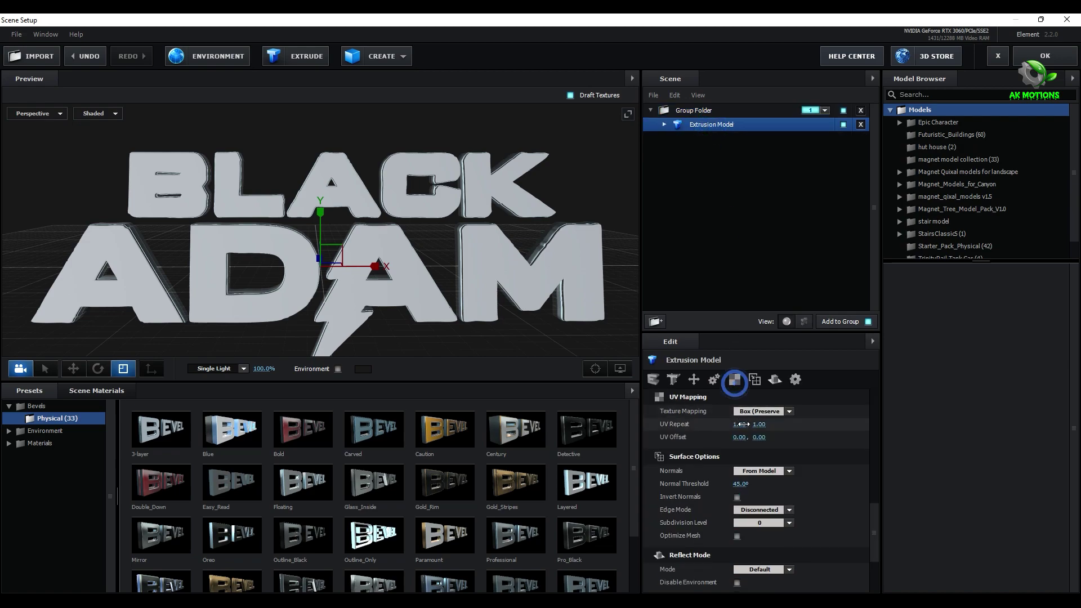
{"action": "left_click", "coordinate": [741, 424]}
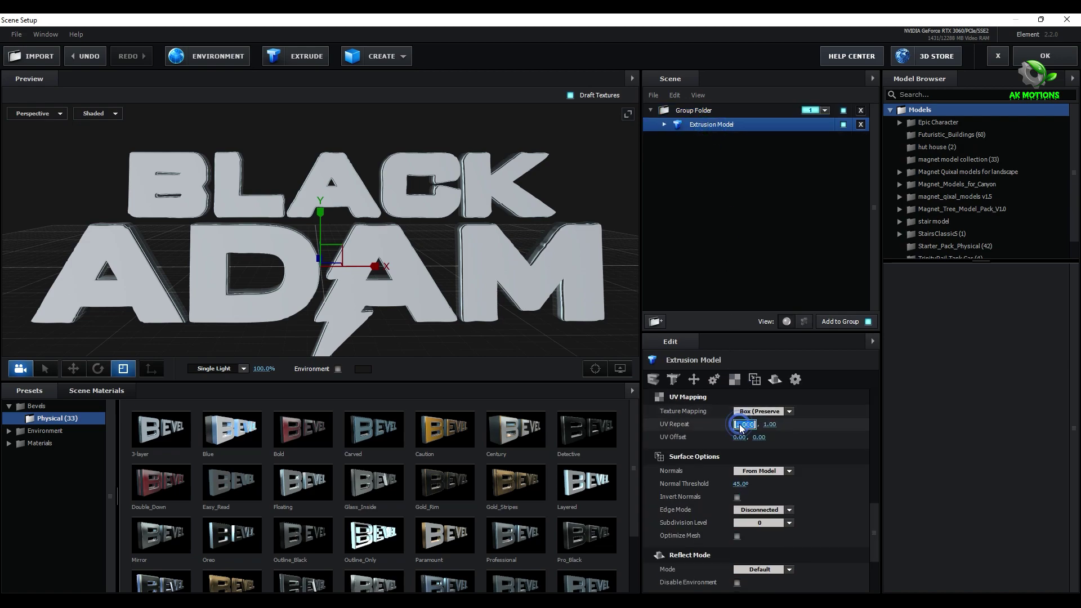
{"action": "left_click", "coordinate": [763, 426]}
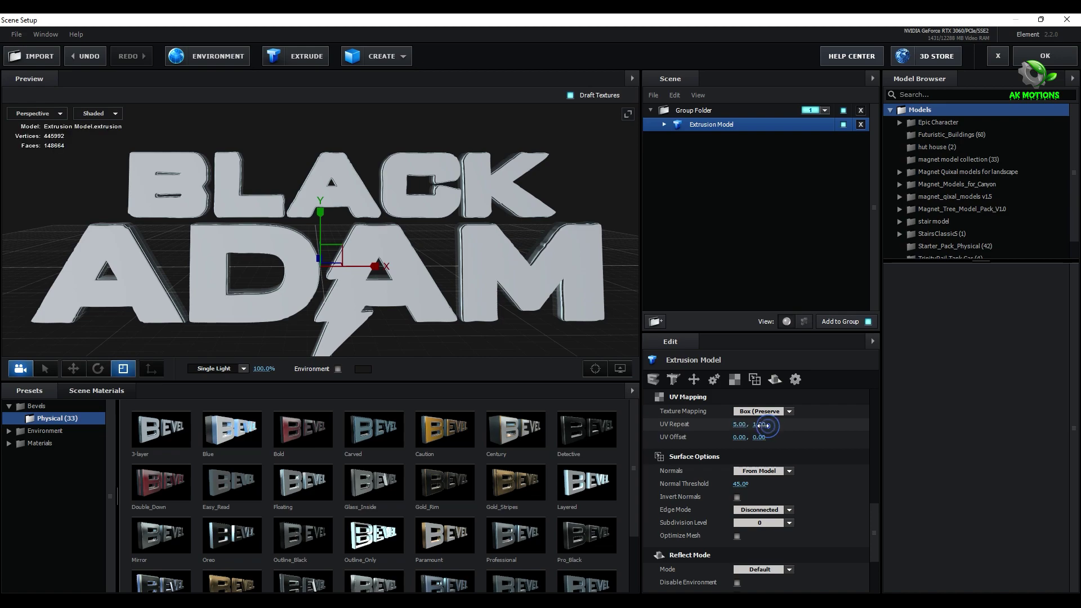
{"action": "key", "text": "Return"}
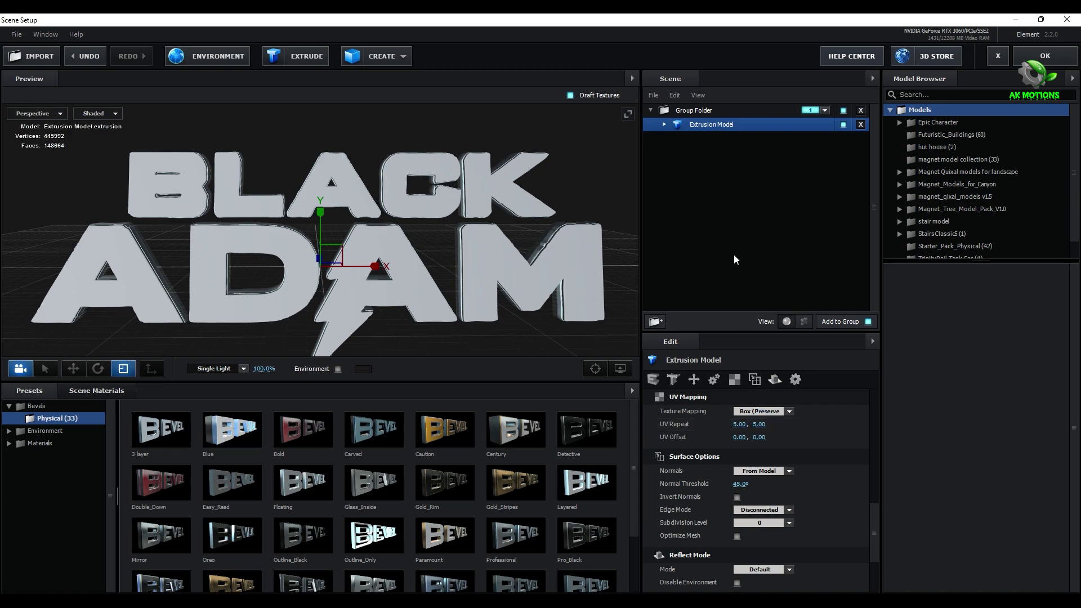
Apply Pro_Shaders_2 Metal materials: metal_pannel_illum_02 to Bevel 1, metal_black to Paint
{"action": "left_click", "coordinate": [663, 125]}
{"action": "left_click", "coordinate": [708, 142]}
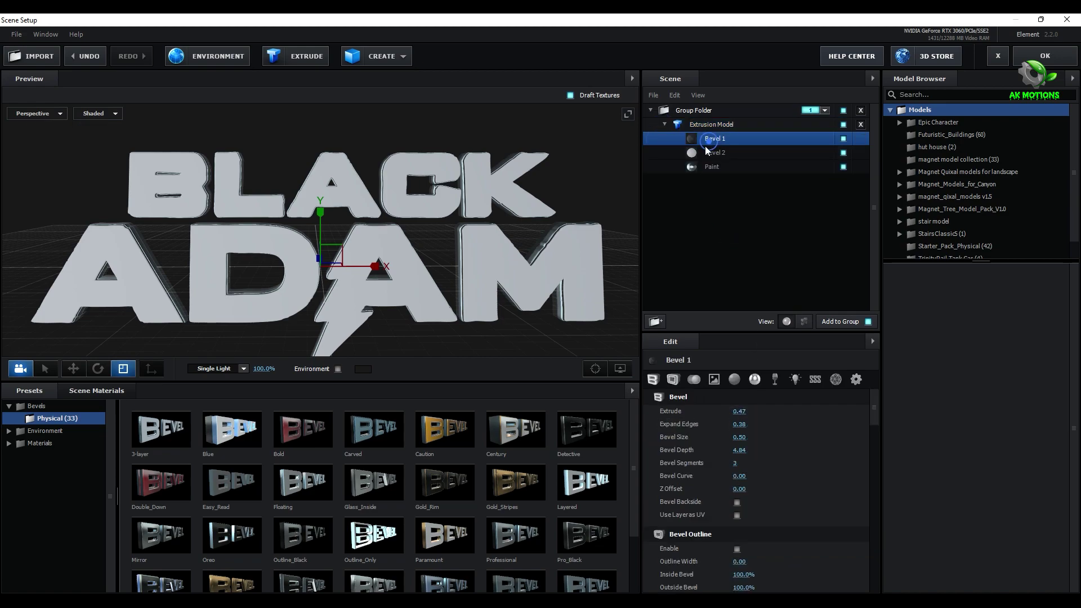
{"action": "left_click", "coordinate": [40, 444]}
{"action": "left_click", "coordinate": [67, 448]}
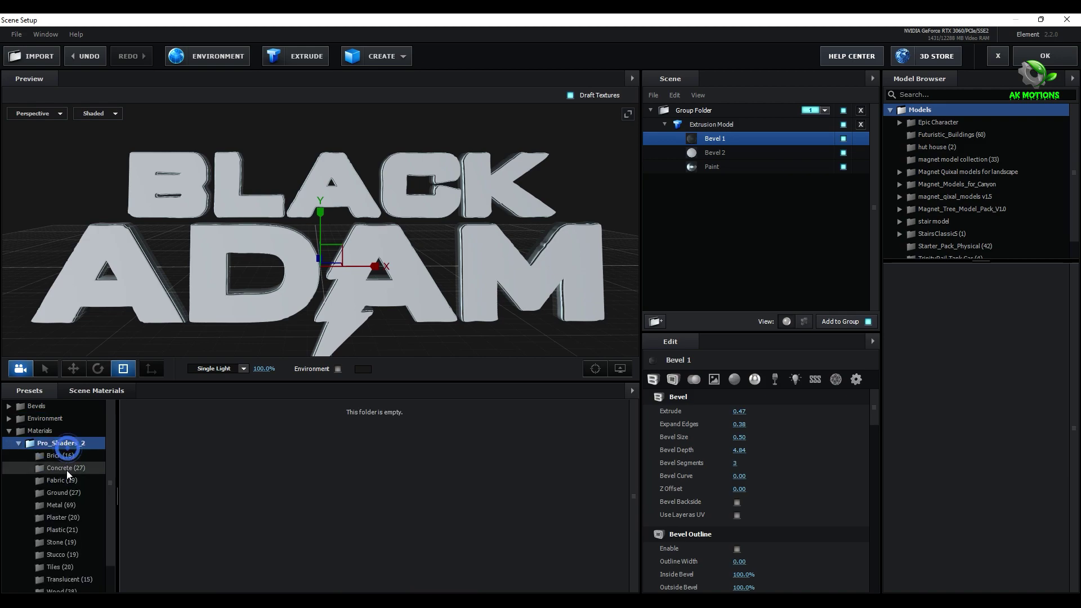
{"action": "left_click", "coordinate": [65, 504]}
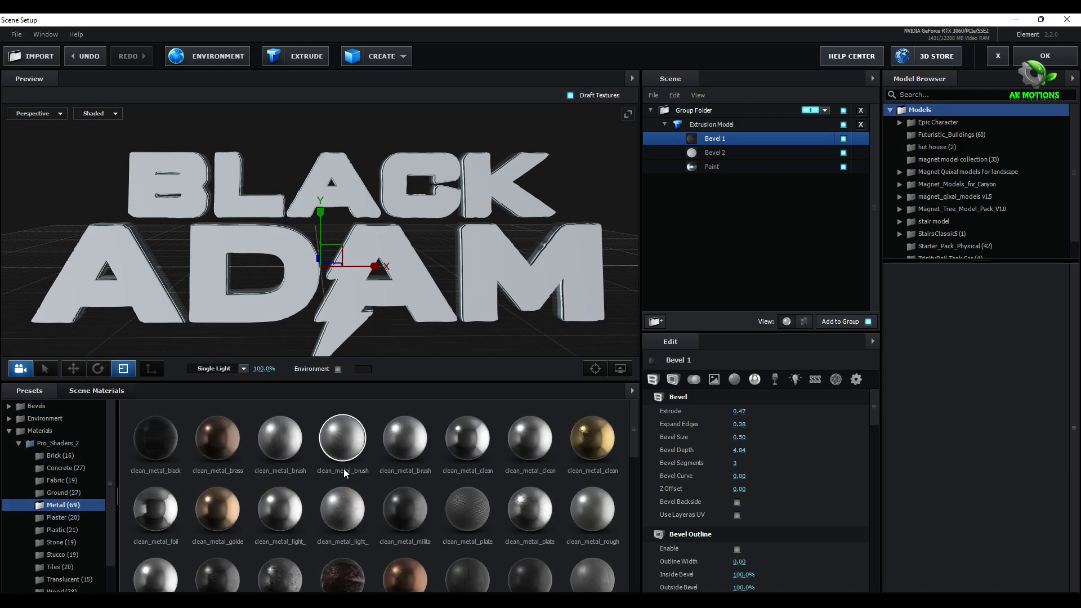
{"action": "scroll", "coordinate": [344, 471], "scroll_direction": "down", "scroll_amount": 5}
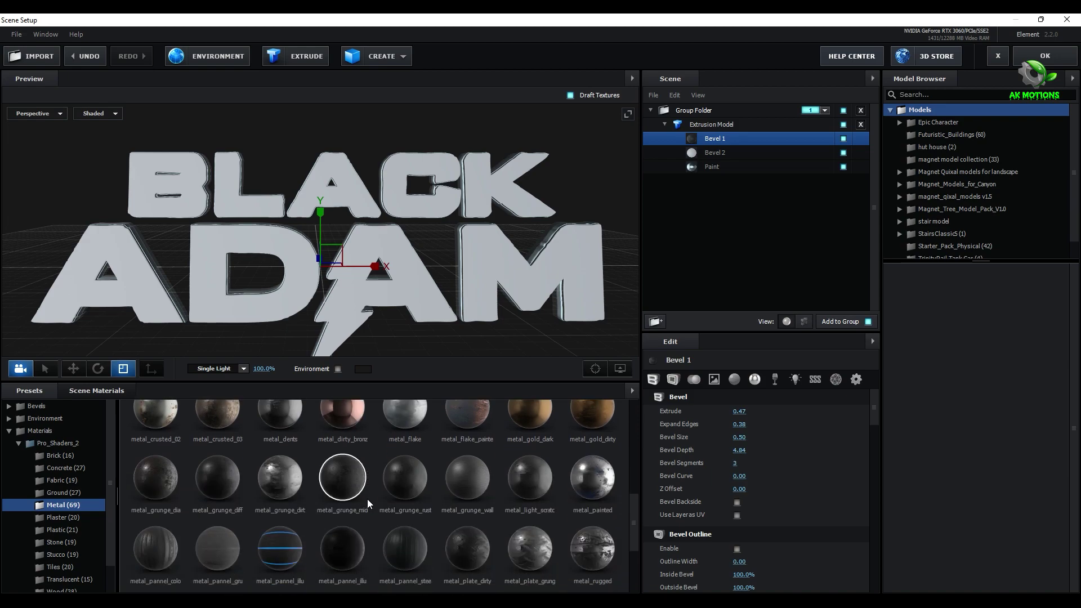
{"action": "left_click_drag", "start_coordinate": [342, 549], "coordinate": [712, 139]}
{"action": "scroll", "coordinate": [409, 494], "scroll_direction": "up", "scroll_amount": 5}
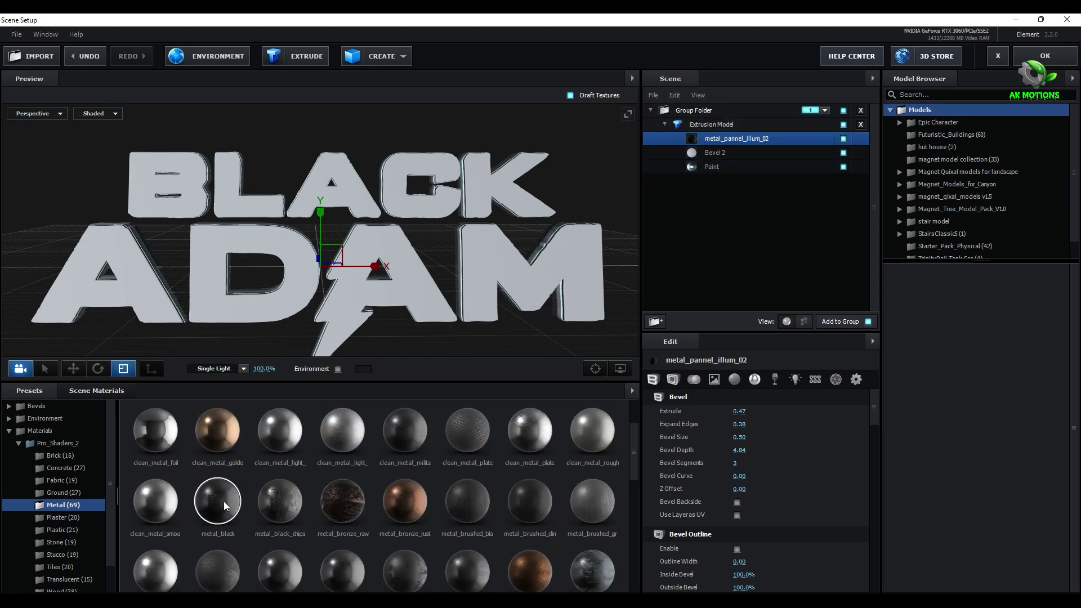
{"action": "mouse_move", "coordinate": [218, 499]}
{"action": "left_mouse_down"}
{"action": "mouse_move", "coordinate": [425, 332]}
{"action": "mouse_move", "coordinate": [744, 151]}
{"action": "mouse_move", "coordinate": [722, 168]}
{"action": "mouse_move", "coordinate": [719, 151]}
{"action": "left_mouse_up"}
{"action": "scroll", "coordinate": [344, 495], "scroll_direction": "down", "scroll_amount": 3}
Apply the V1_Environment Town map as the scene's reflection environment
{"action": "left_click", "coordinate": [58, 419]}
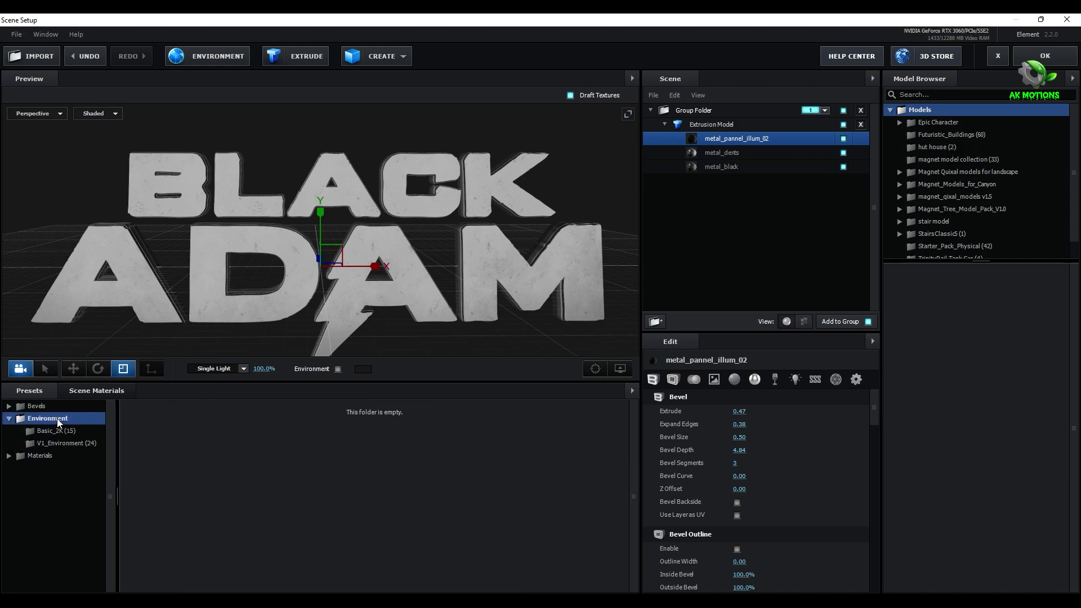
{"action": "left_click", "coordinate": [64, 444]}
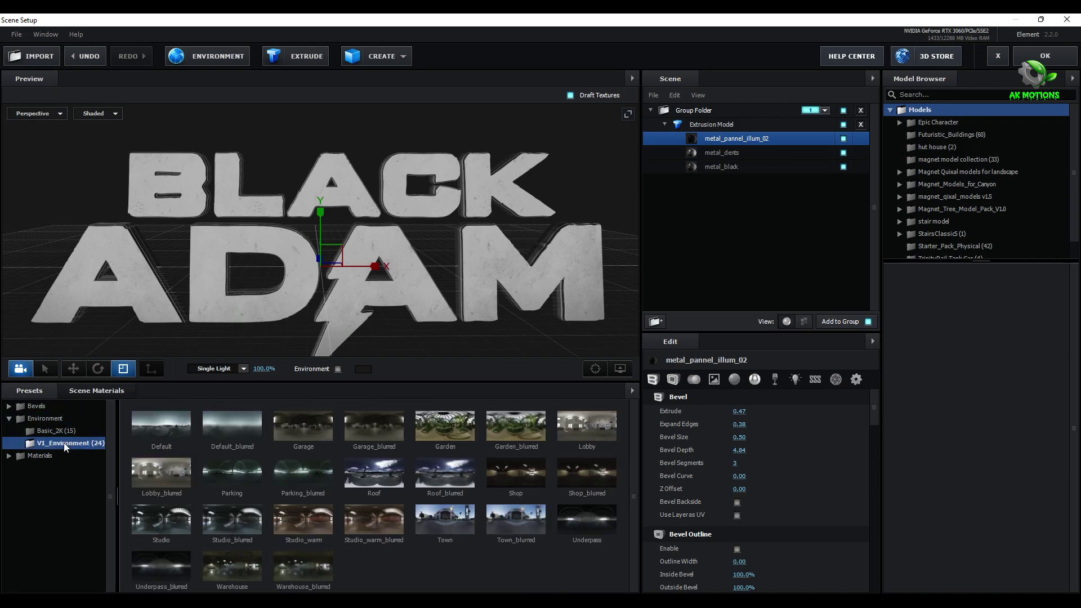
{"action": "left_click", "coordinate": [447, 525]}
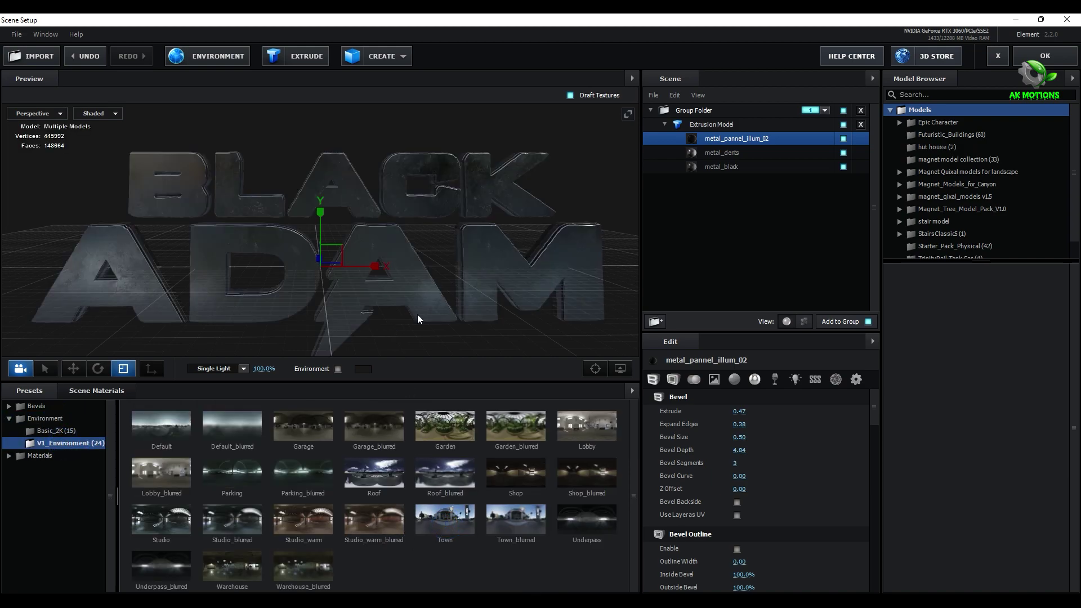
Briefly show the environment backdrop, hide it again, and view the text at an angle
{"action": "left_click", "coordinate": [338, 369]}
{"action": "scroll", "coordinate": [483, 288], "scroll_direction": "down", "scroll_amount": 5}
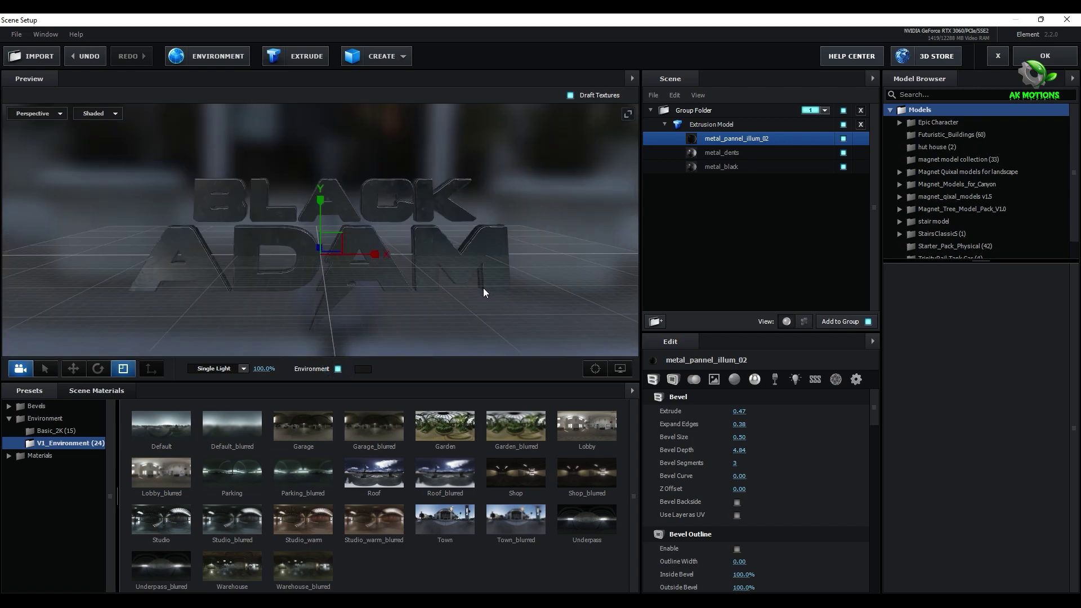
{"action": "scroll", "coordinate": [381, 348], "scroll_direction": "up", "scroll_amount": 5}
{"action": "left_click", "coordinate": [337, 368]}
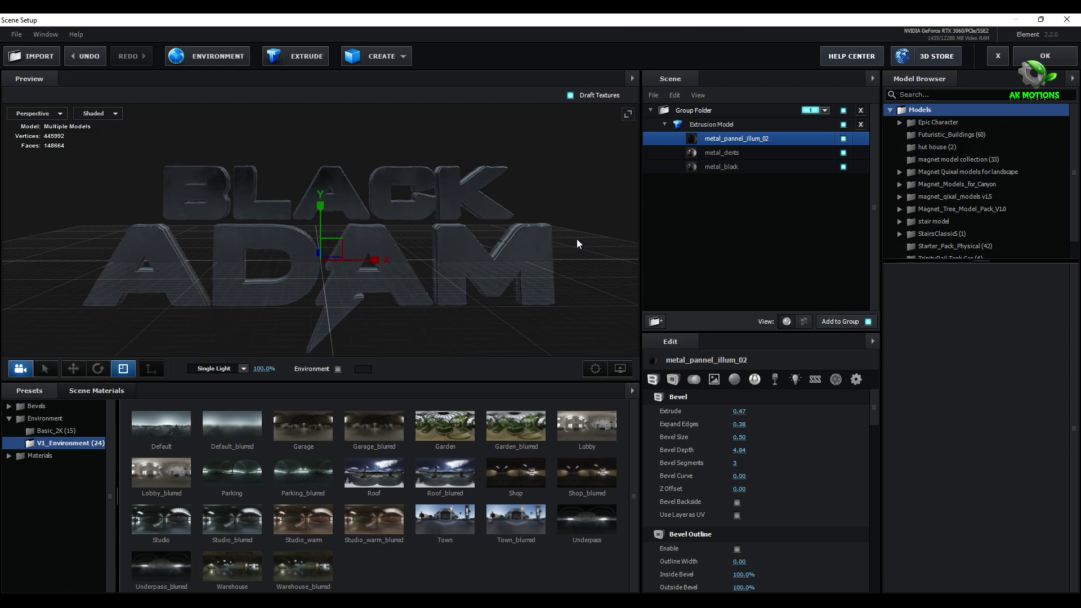
{"action": "scroll", "coordinate": [423, 245], "scroll_direction": "up", "scroll_amount": 3}
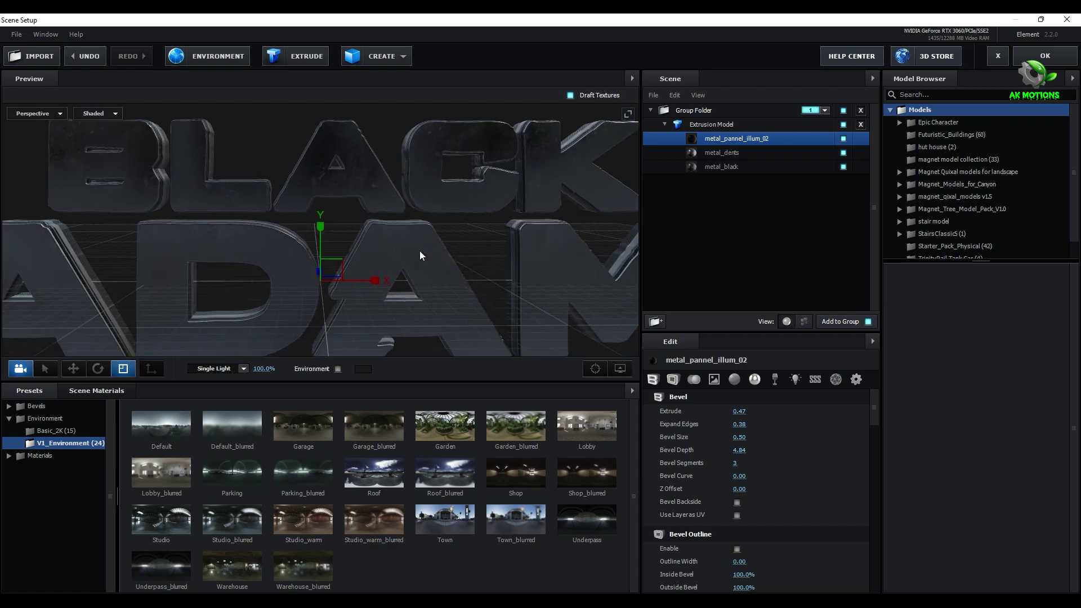
{"action": "left_click_drag", "start_coordinate": [447, 215], "coordinate": [478, 242]}
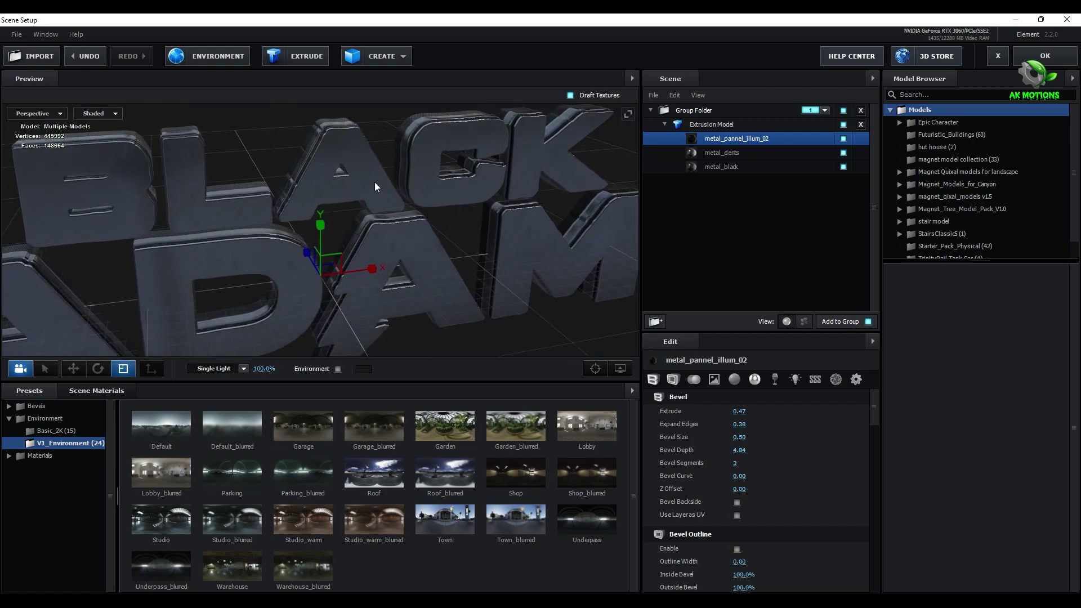
Give the metal_dents bevel Extrude 0.84 and Expand Edges -3.00, then close Scene Setup with OK
{"action": "left_click", "coordinate": [713, 155]}
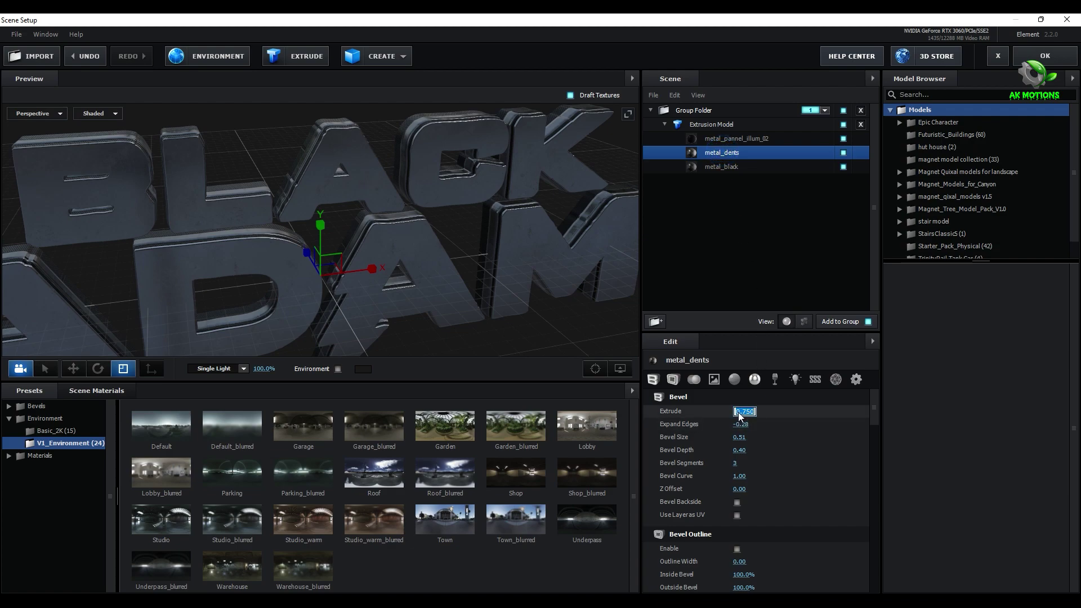
{"action": "type", "text": ".84"}
{"action": "left_click", "coordinate": [739, 423]}
{"action": "type", "text": "-3"}
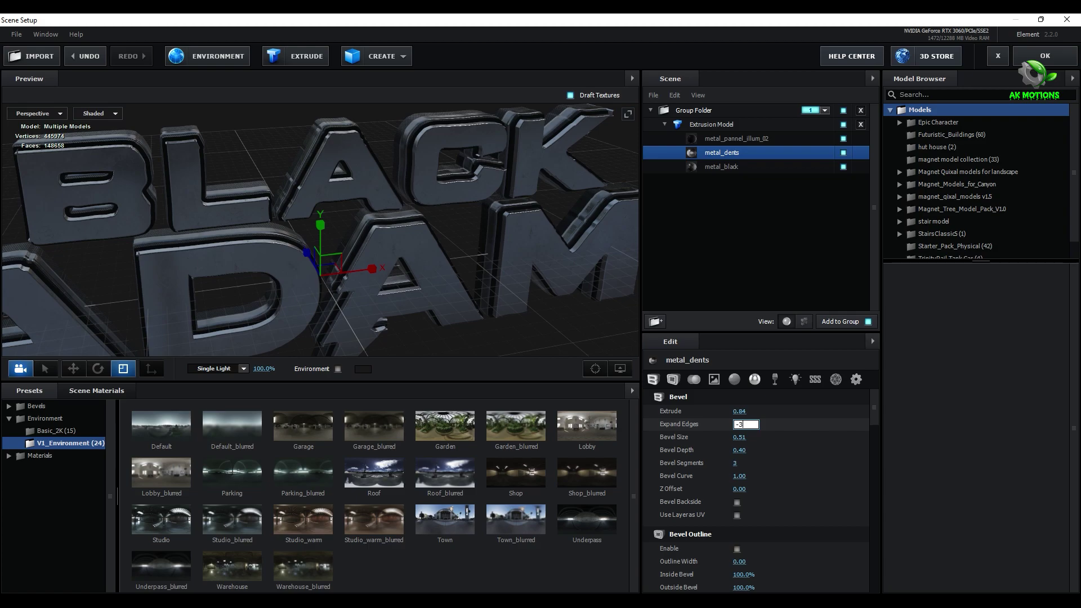
{"action": "key", "text": "Return"}
{"action": "left_click_drag", "start_coordinate": [403, 214], "coordinate": [434, 307]}
{"action": "left_click", "coordinate": [1045, 56]}
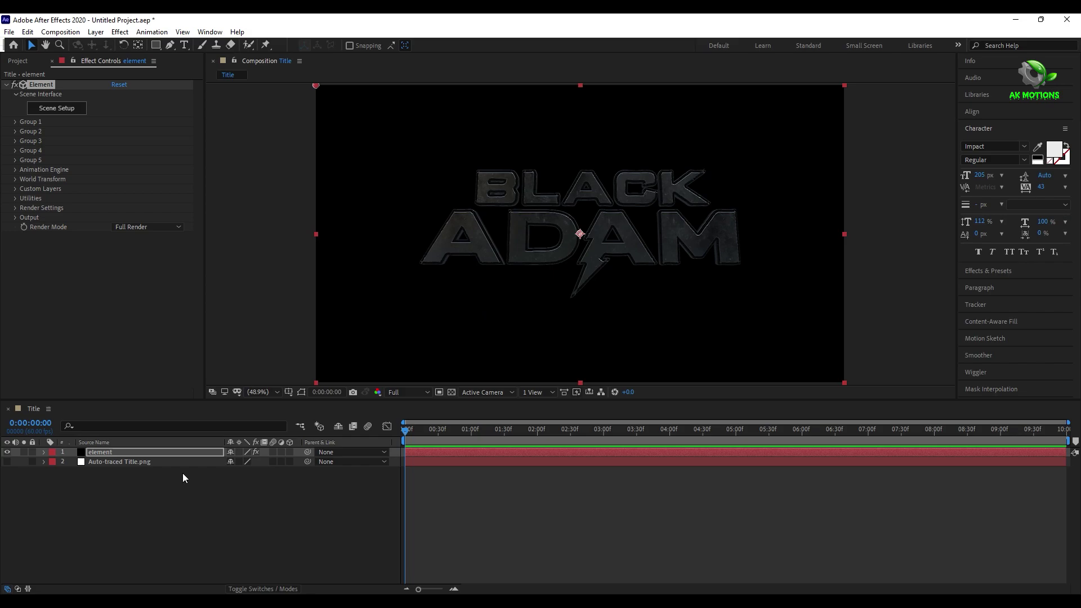
Add a white Parallel light at 376% intensity to the Title comp
{"action": "right_click", "coordinate": [121, 499]}
{"action": "left_click", "coordinate": [174, 376]}
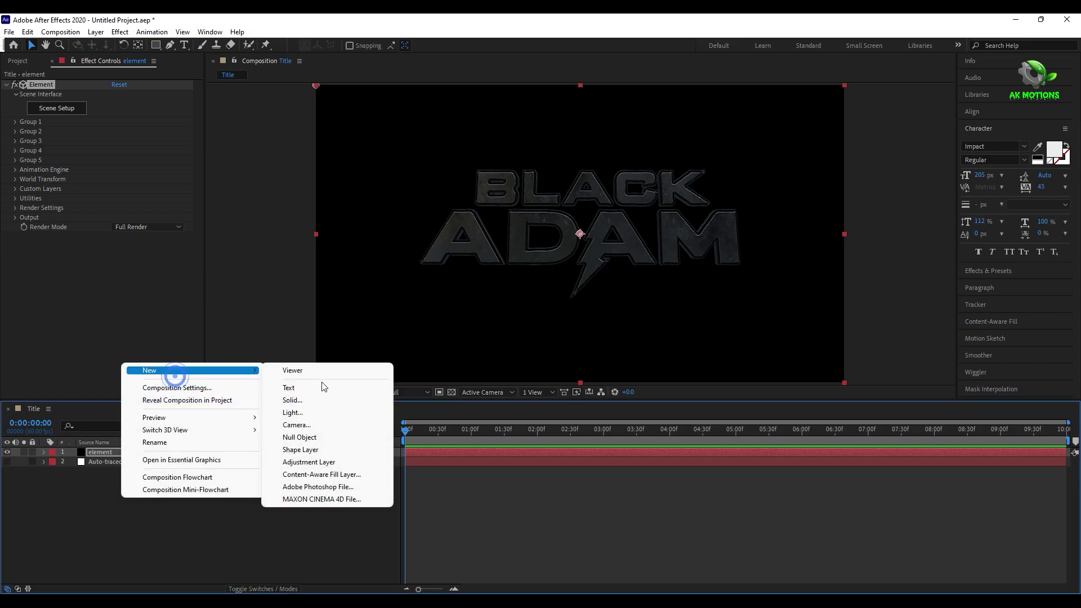
{"action": "left_click", "coordinate": [322, 412]}
{"action": "left_click", "coordinate": [357, 254]}
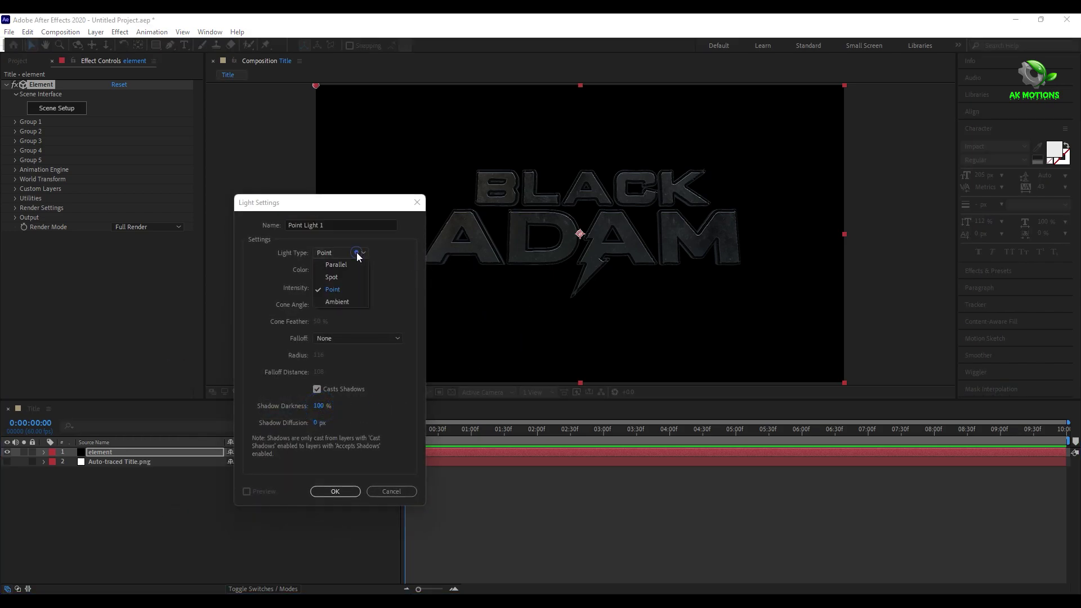
{"action": "left_click", "coordinate": [322, 274]}
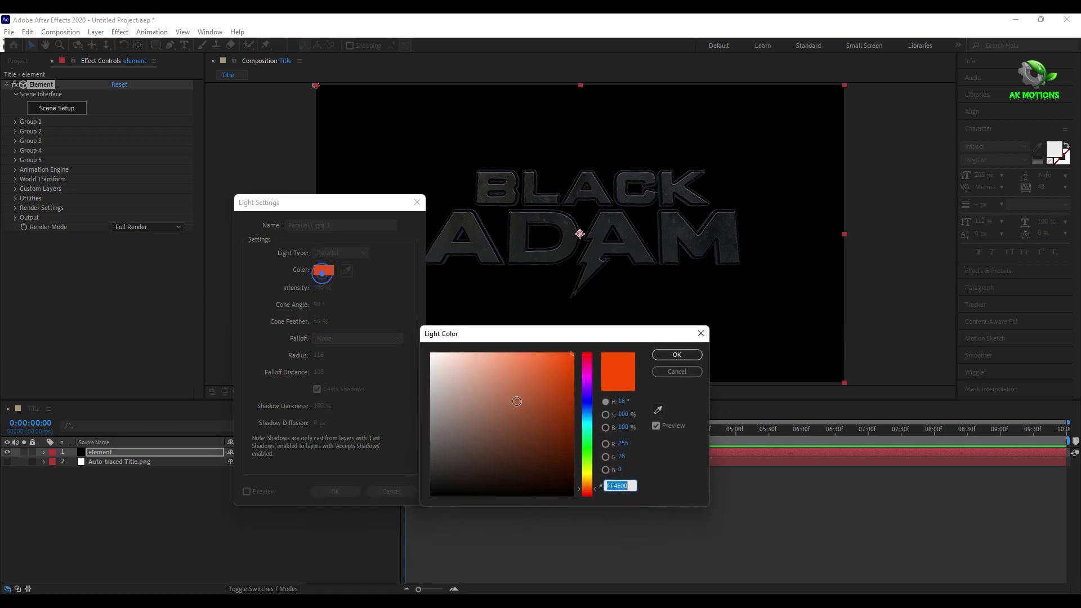
{"action": "left_click", "coordinate": [454, 353]}
{"action": "left_click", "coordinate": [677, 356]}
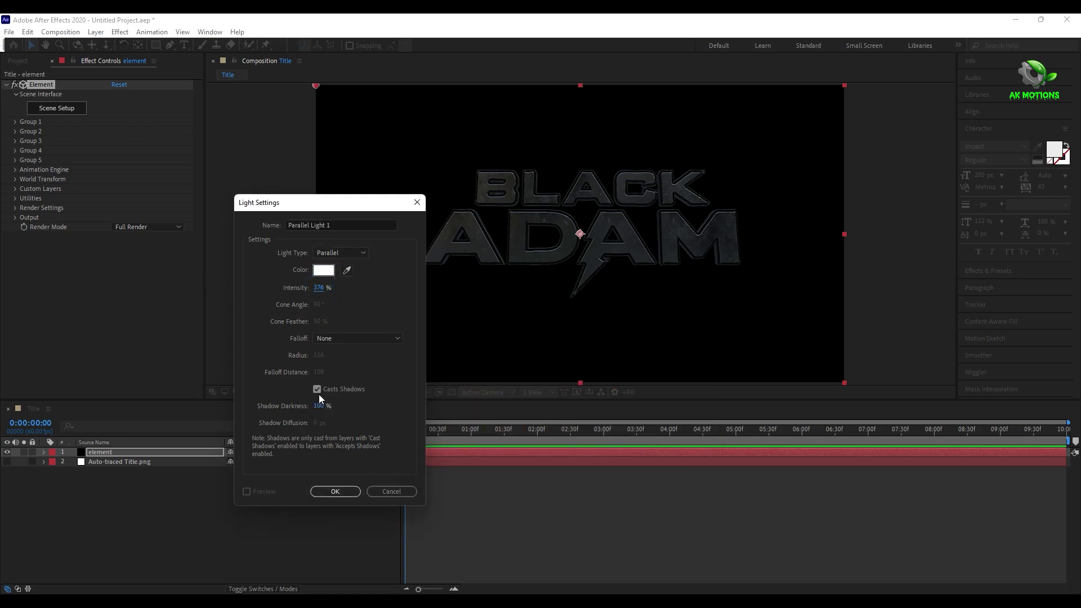
{"action": "left_click", "coordinate": [341, 491]}
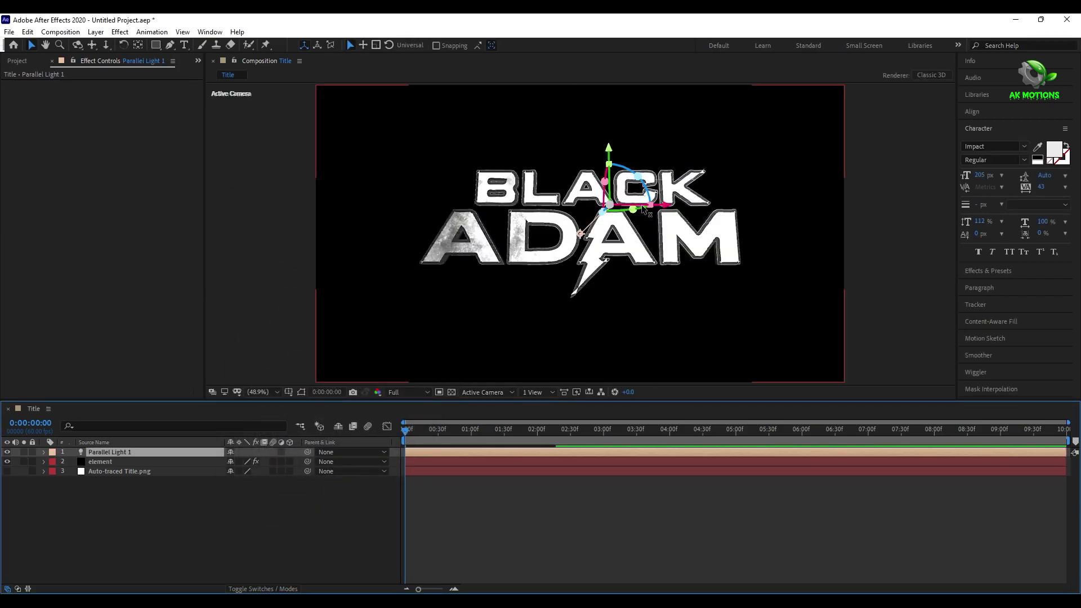
Move the parallel light to the top-right and aim it down at the title
{"action": "left_click_drag", "start_coordinate": [673, 211], "coordinate": [942, 212]}
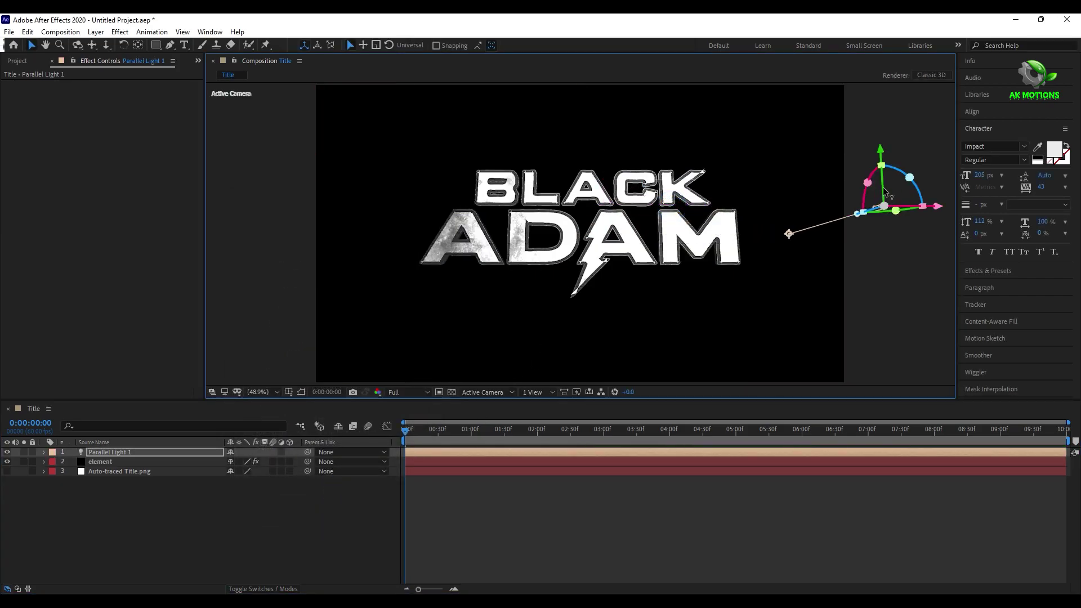
{"action": "left_click_drag", "start_coordinate": [882, 155], "coordinate": [874, 40]}
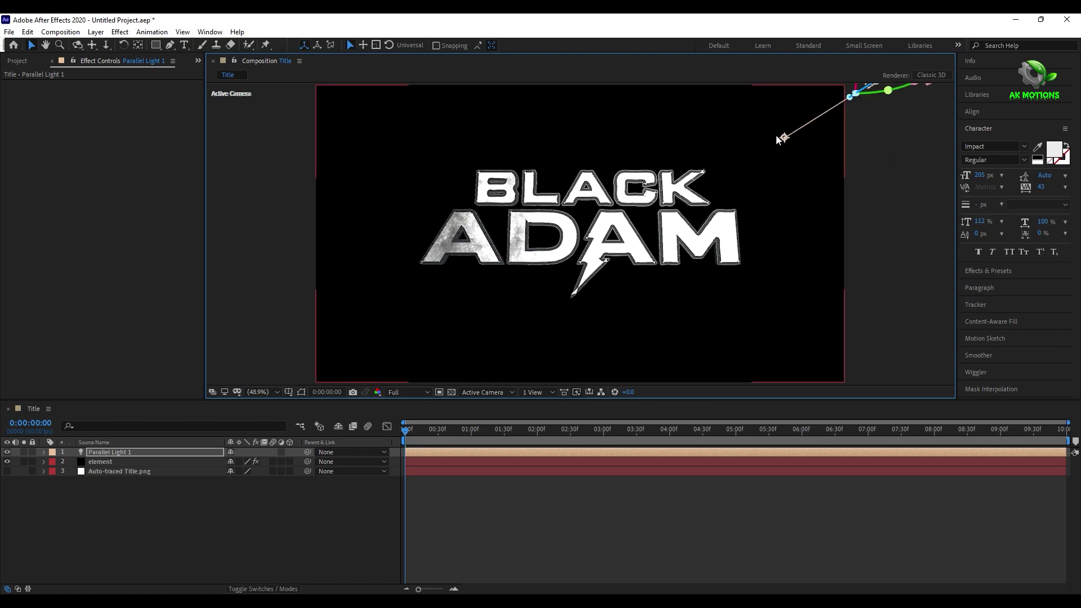
{"action": "left_click_drag", "start_coordinate": [784, 139], "coordinate": [711, 98]}
Add a pale cyan (CAFEFF) point light and place it left of and well above the title
{"action": "left_click", "coordinate": [181, 526]}
{"action": "right_click", "coordinate": [164, 519]}
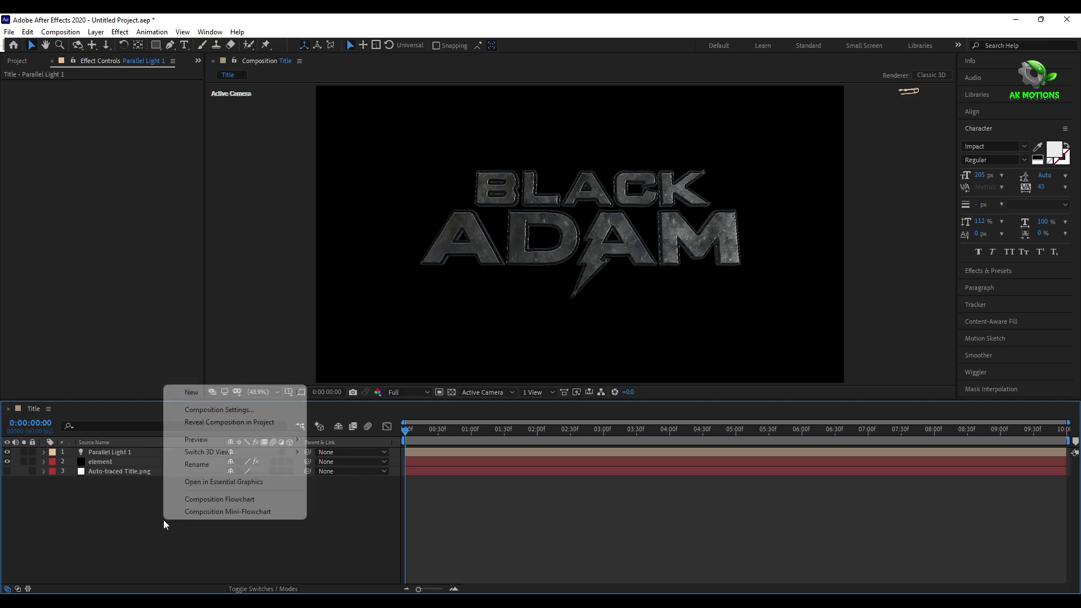
{"action": "left_click", "coordinate": [214, 393]}
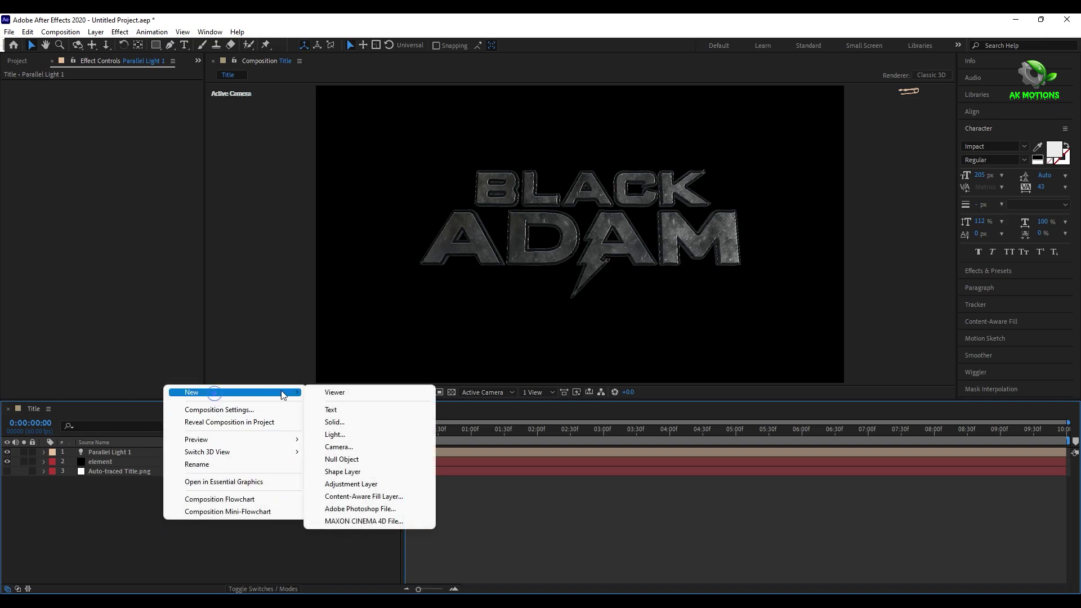
{"action": "left_click", "coordinate": [358, 437]}
{"action": "left_click", "coordinate": [341, 253]}
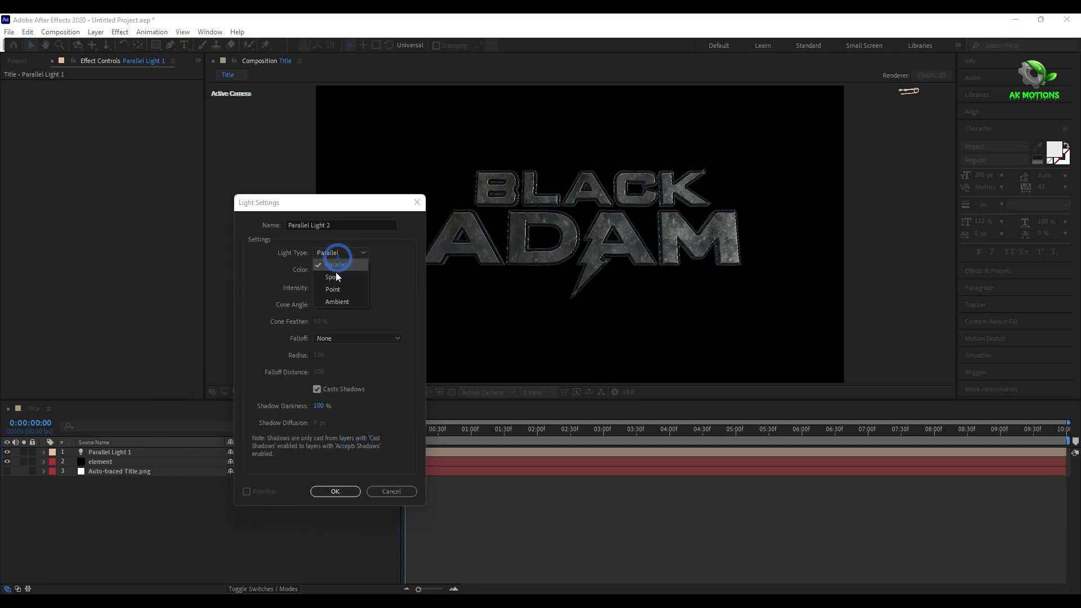
{"action": "left_click", "coordinate": [327, 285]}
{"action": "left_click", "coordinate": [324, 270]}
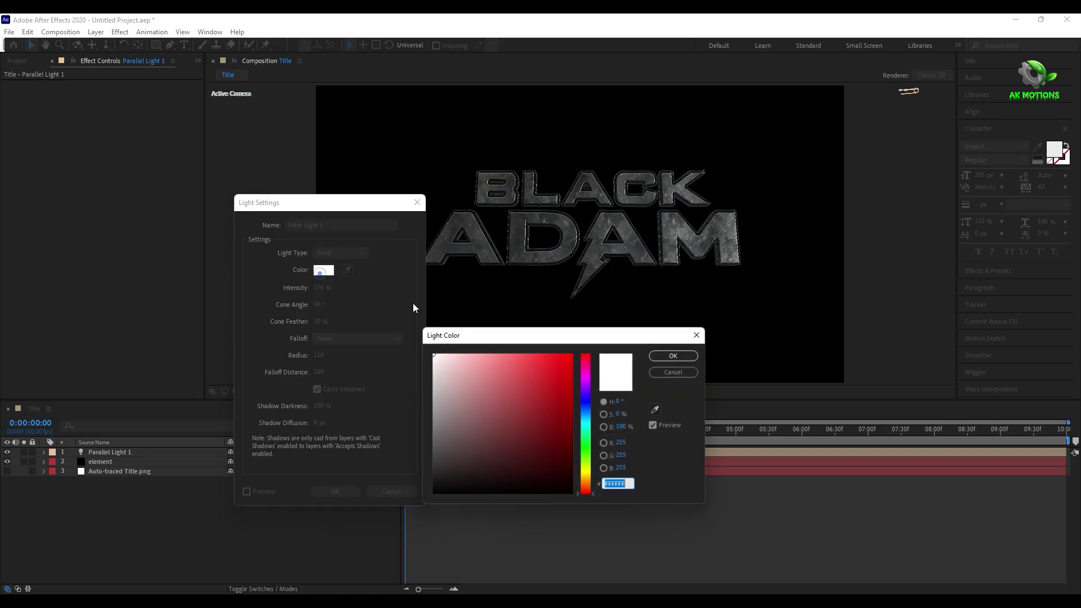
{"action": "left_click", "coordinate": [588, 428]}
{"action": "left_click_drag", "start_coordinate": [477, 362], "coordinate": [459, 350]}
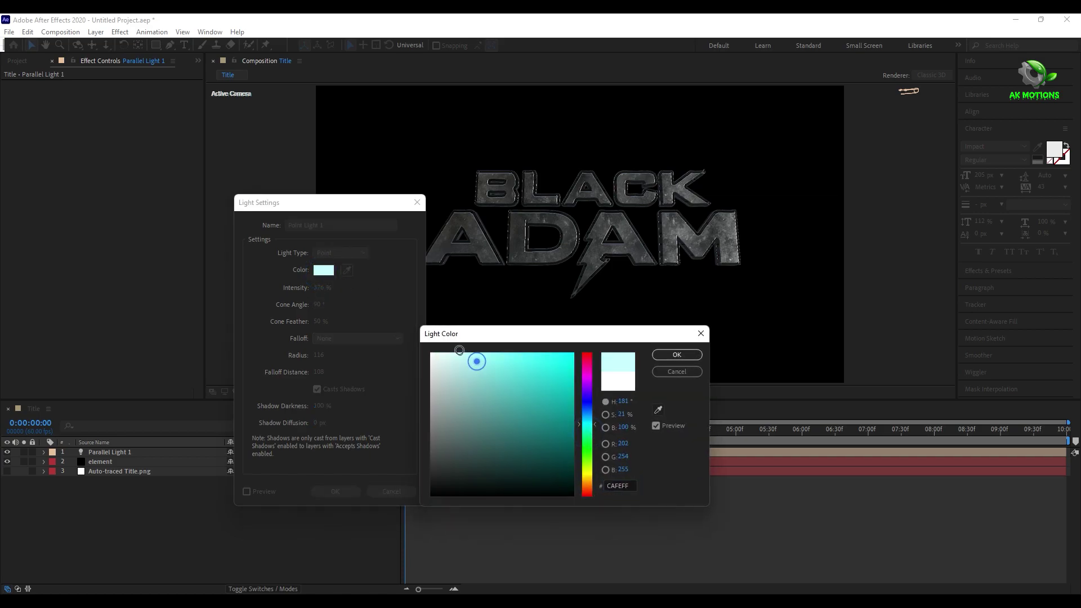
{"action": "left_click", "coordinate": [676, 354]}
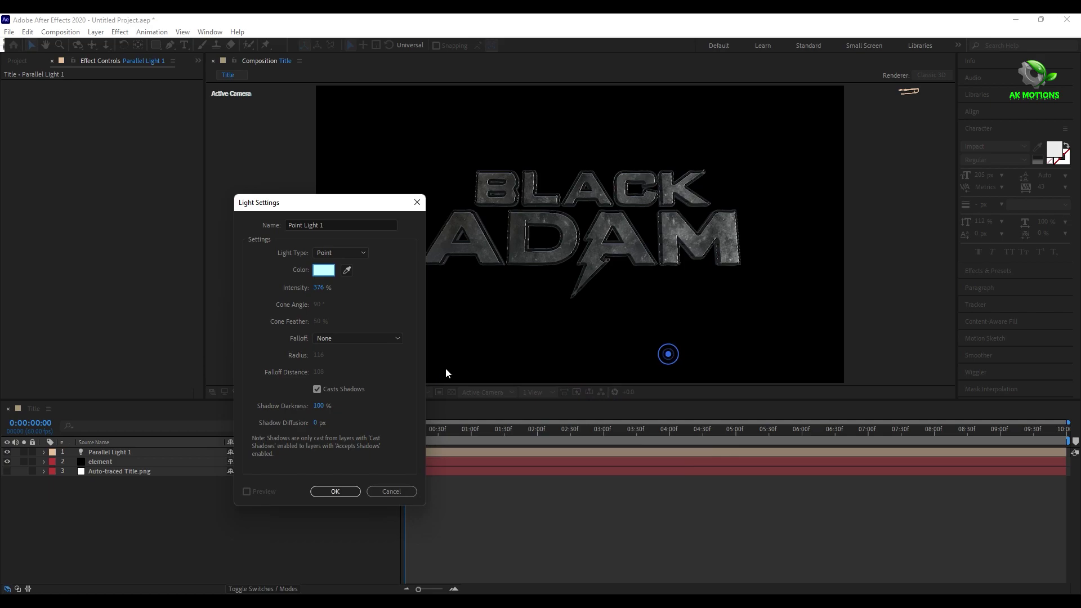
{"action": "left_click", "coordinate": [347, 490]}
{"action": "left_click_drag", "start_coordinate": [666, 208], "coordinate": [415, 206]}
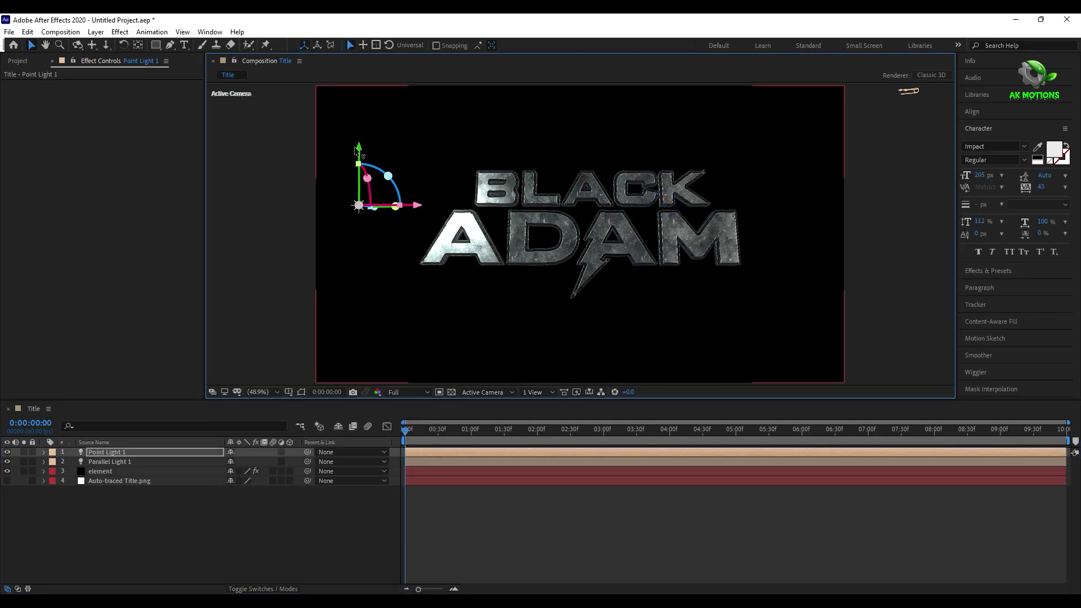
{"action": "left_click_drag", "start_coordinate": [356, 151], "coordinate": [338, 62]}
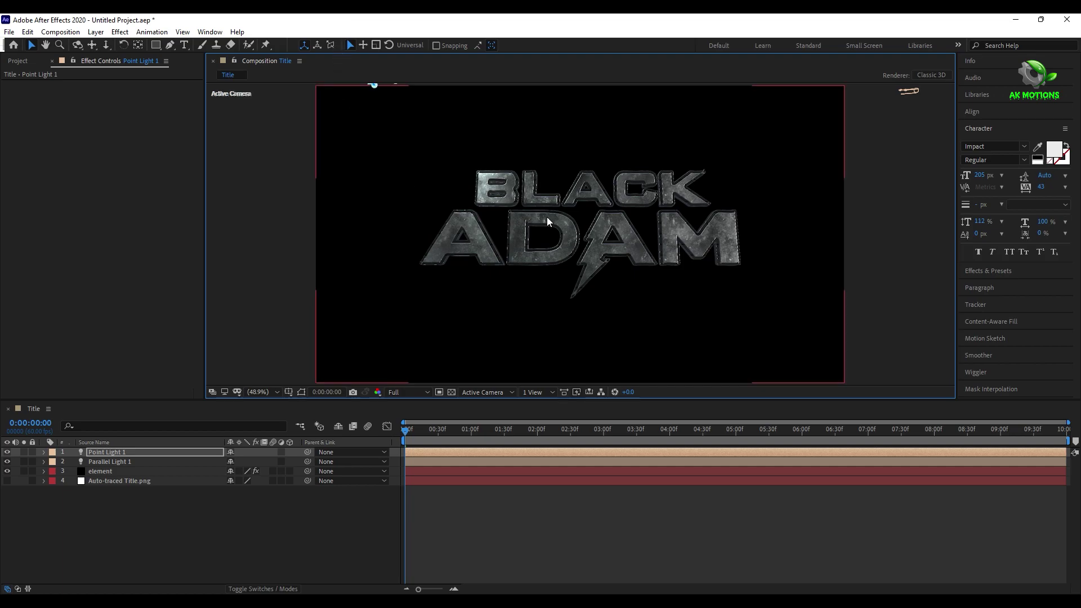
Add an orange point light at 501% intensity
{"action": "right_click", "coordinate": [174, 525]}
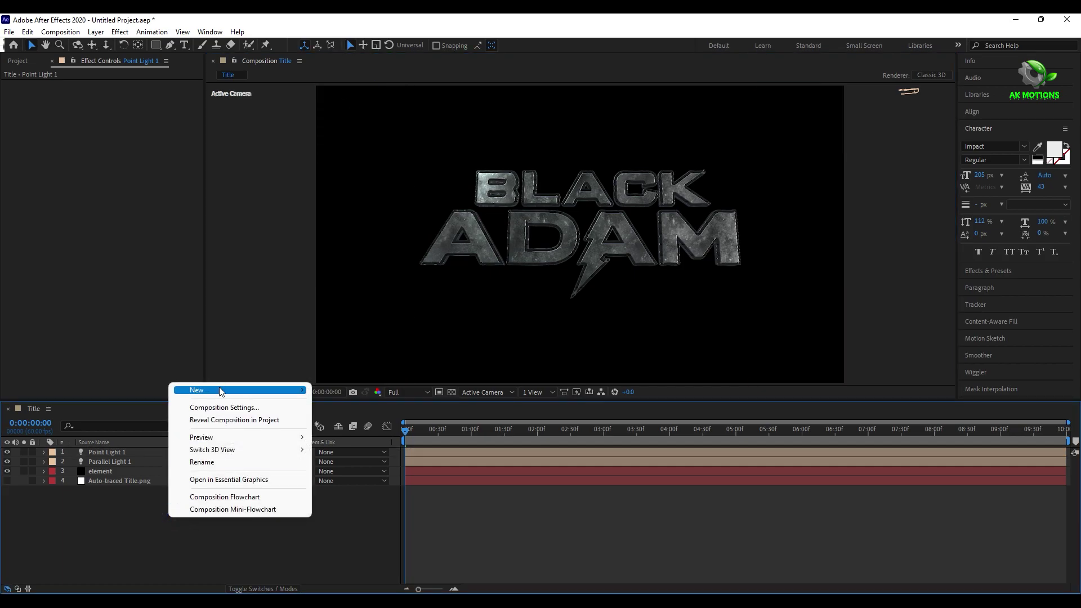
{"action": "mouse_move", "coordinate": [219, 390]}
{"action": "left_click", "coordinate": [374, 433]}
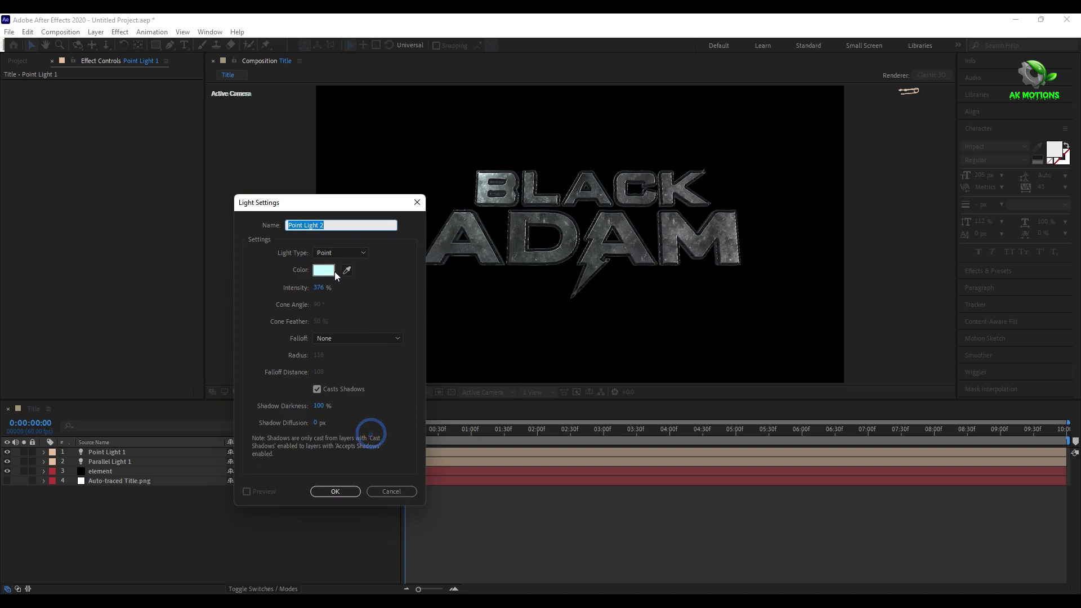
{"action": "left_click", "coordinate": [325, 270]}
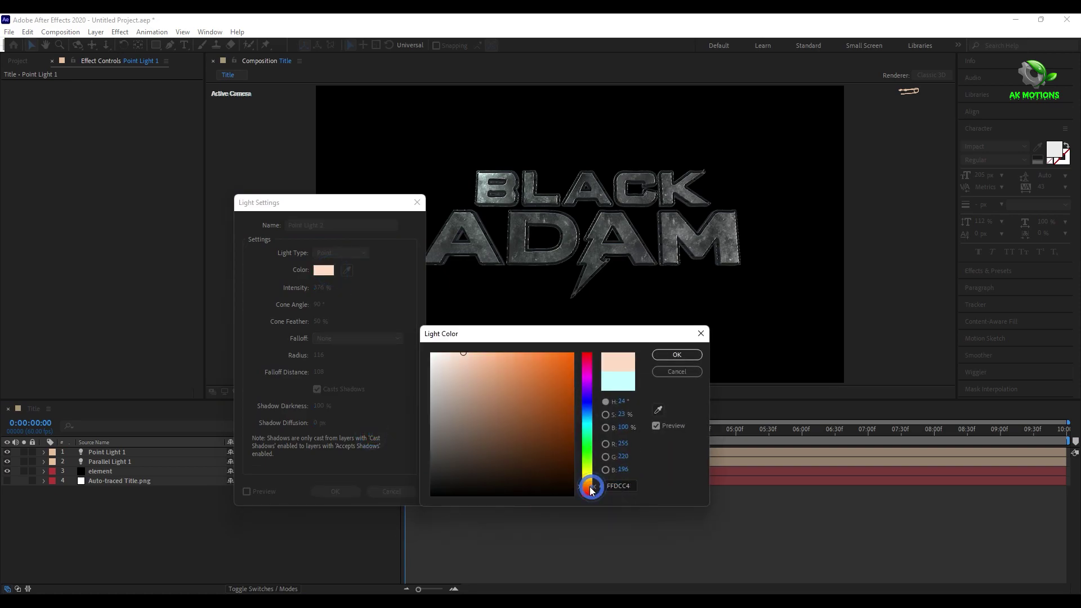
{"action": "left_click_drag", "start_coordinate": [591, 489], "coordinate": [591, 493]}
{"action": "left_click", "coordinate": [561, 373]}
{"action": "left_click", "coordinate": [677, 354]}
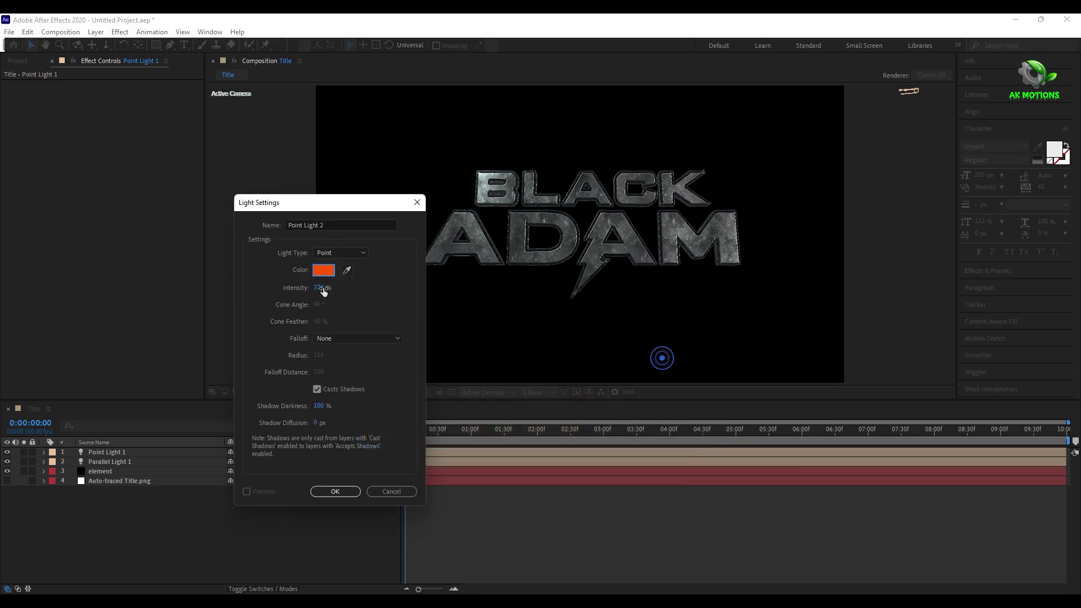
{"action": "left_click_drag", "start_coordinate": [318, 287], "coordinate": [387, 336]}
{"action": "left_click", "coordinate": [318, 287]}
{"action": "left_click", "coordinate": [335, 491]}
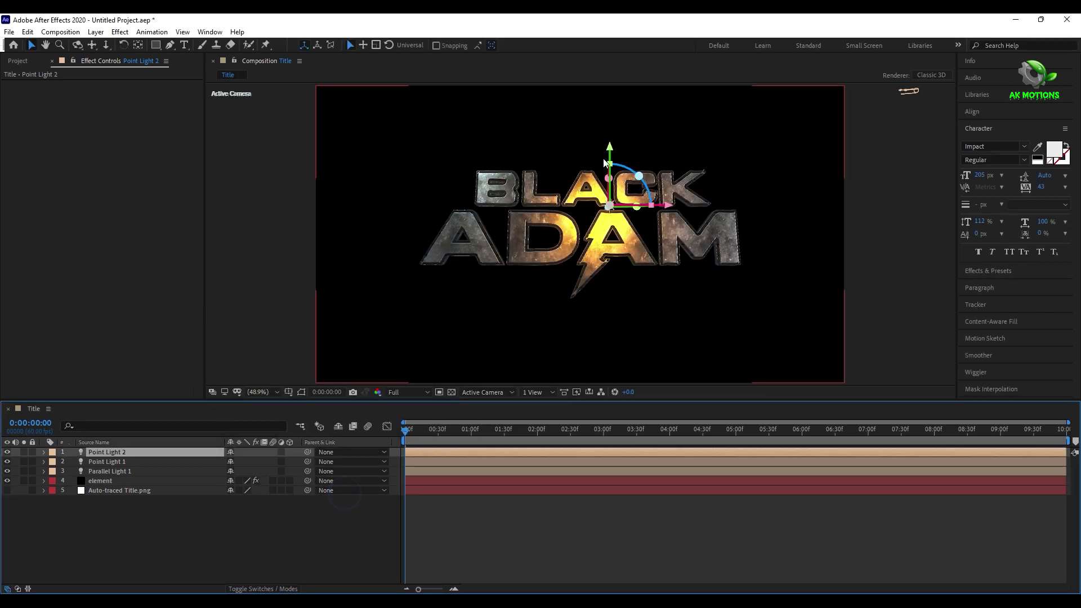
Position Point Light 2 behind the lightning bolt at 927.5, 717.7, 2334.3
{"action": "left_click_drag", "start_coordinate": [601, 253], "coordinate": [608, 290]}
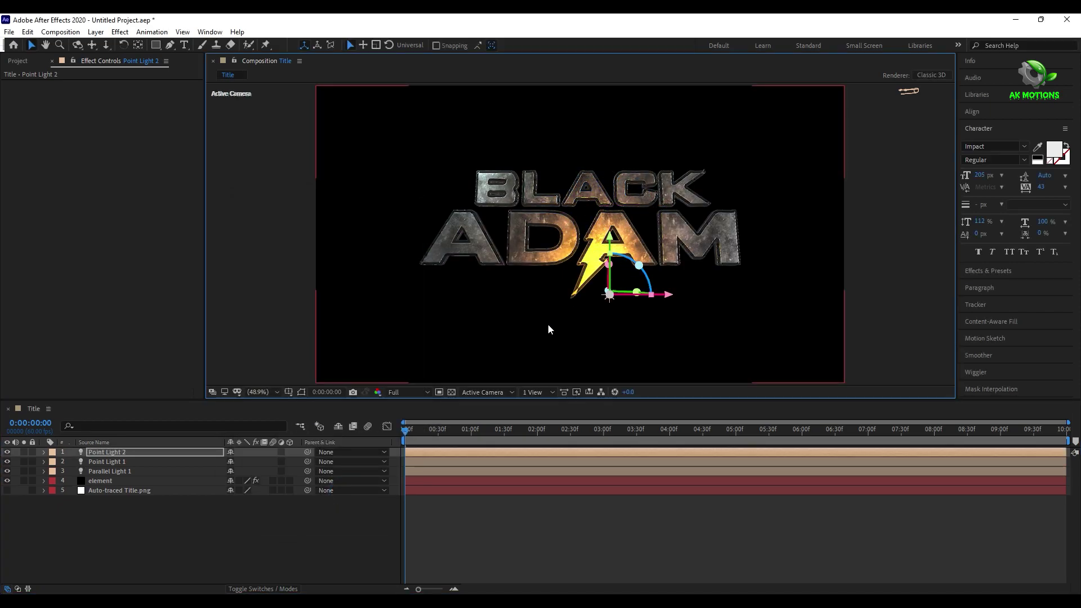
{"action": "left_click", "coordinate": [123, 454]}
{"action": "key", "text": "p"}
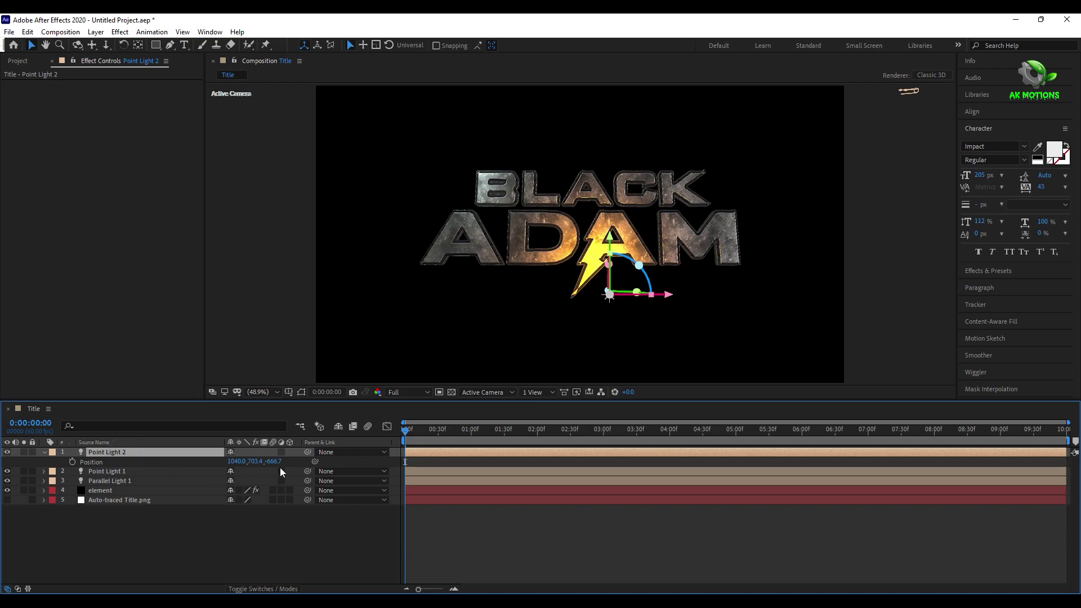
{"action": "left_click_drag", "start_coordinate": [279, 465], "coordinate": [382, 475]}
{"action": "left_click_drag", "start_coordinate": [655, 268], "coordinate": [598, 269]}
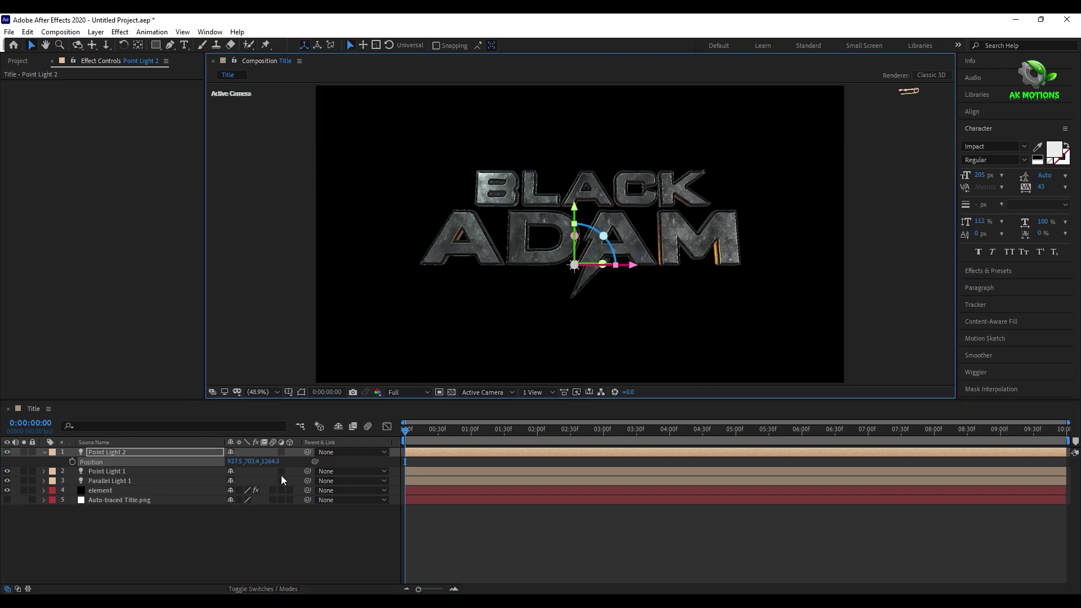
{"action": "double_click", "coordinate": [143, 456]}
{"action": "left_click", "coordinate": [335, 491]}
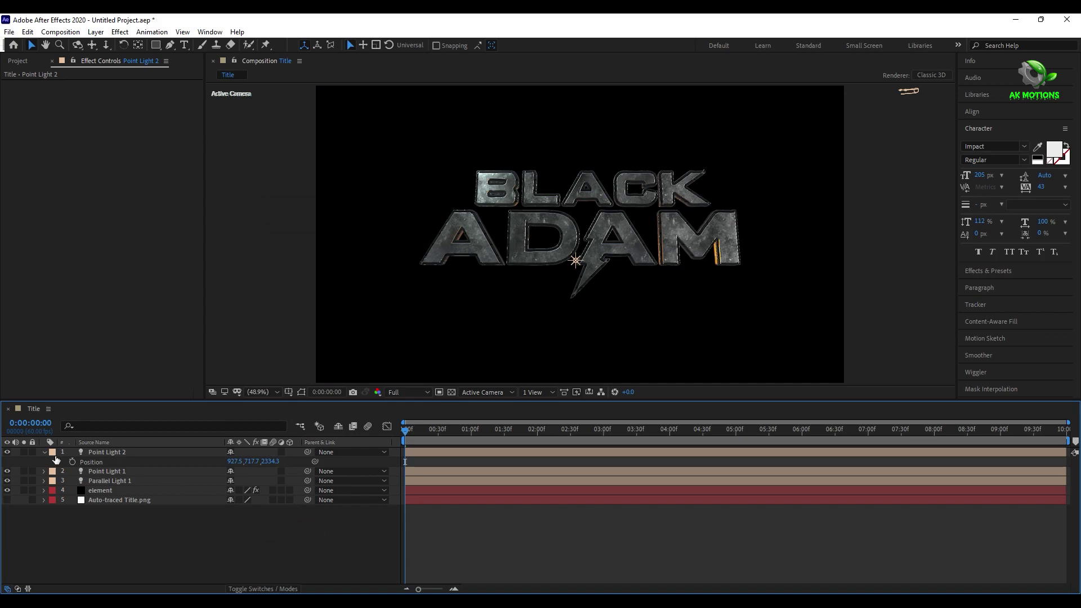
{"action": "left_click", "coordinate": [206, 516]}
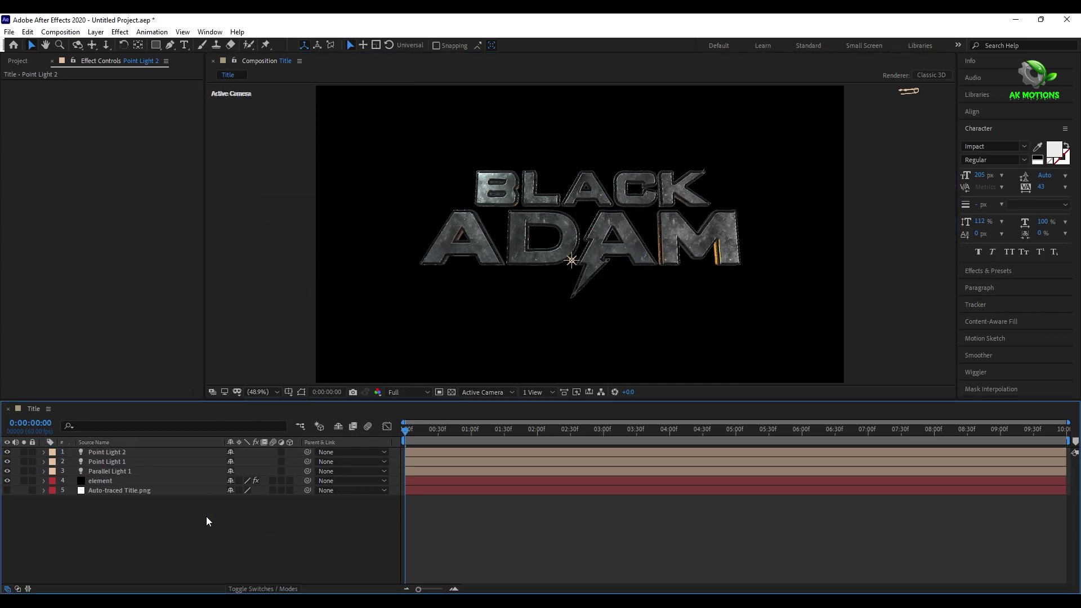
Set the element layer's Group 1 Particle Replicator X Rotation to -2°
{"action": "left_click", "coordinate": [121, 479]}
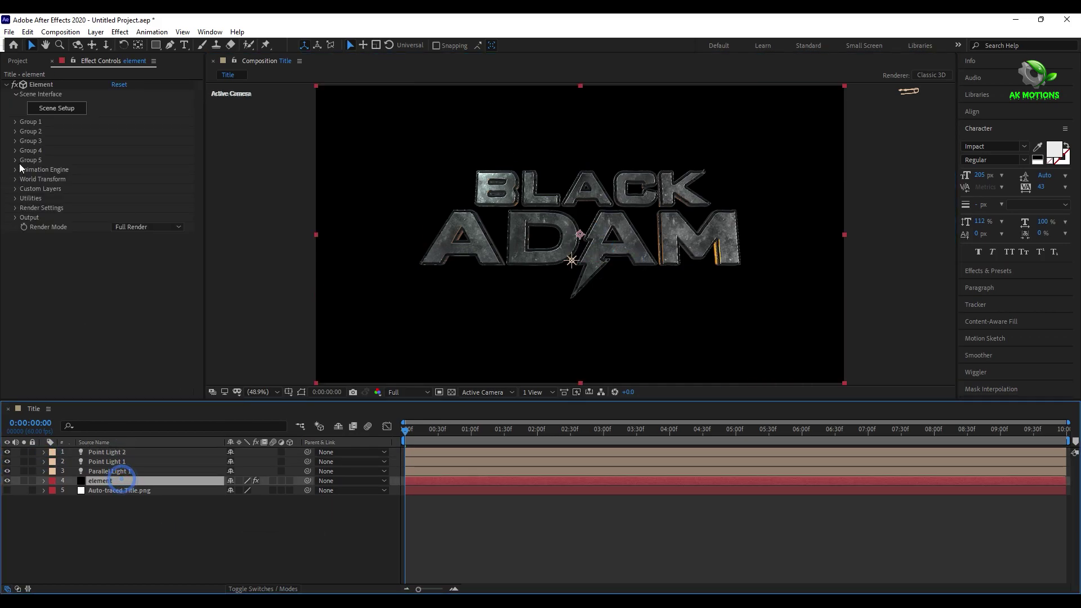
{"action": "left_click", "coordinate": [14, 125]}
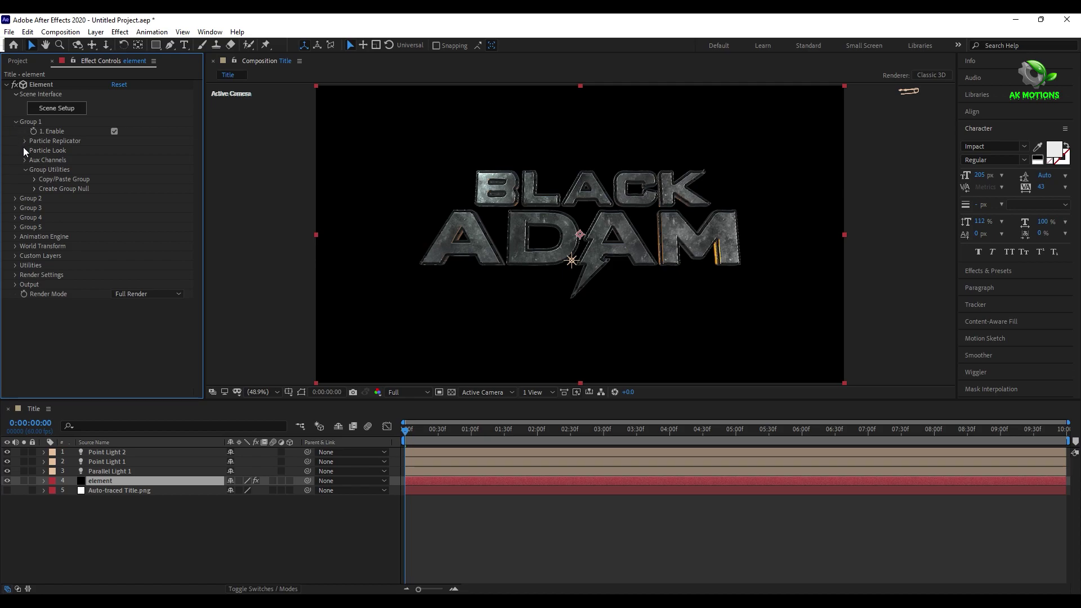
{"action": "left_click", "coordinate": [25, 150]}
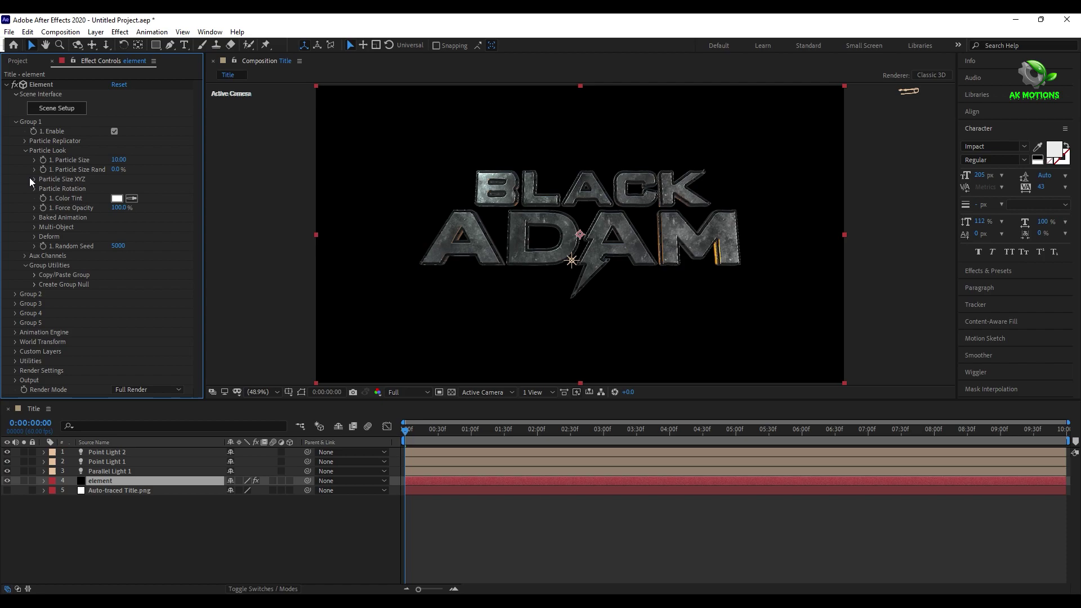
{"action": "left_click", "coordinate": [25, 141]}
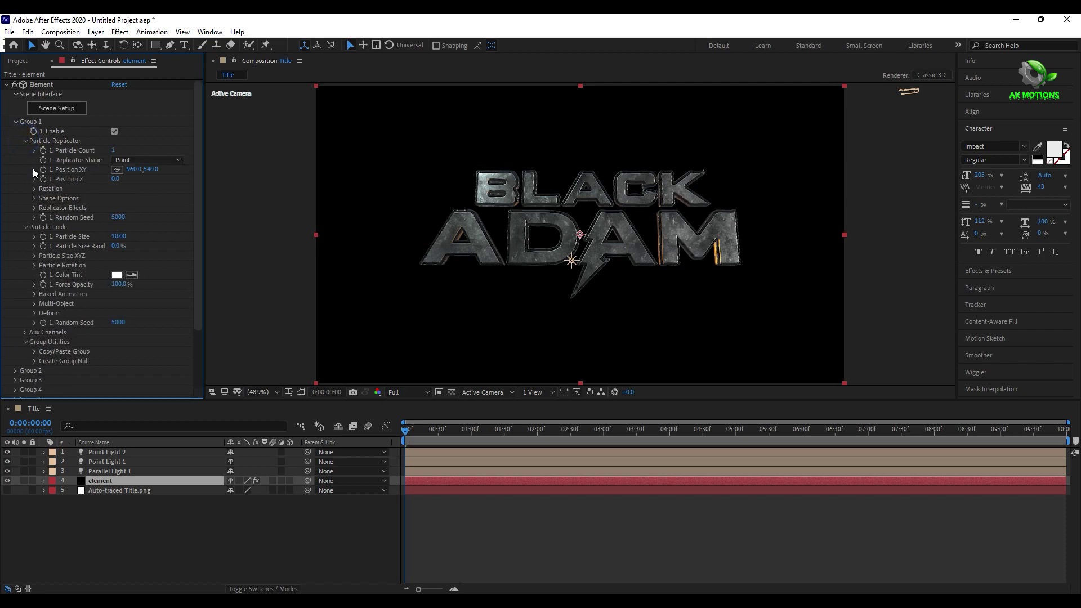
{"action": "left_click", "coordinate": [34, 189]}
{"action": "left_click", "coordinate": [130, 198]}
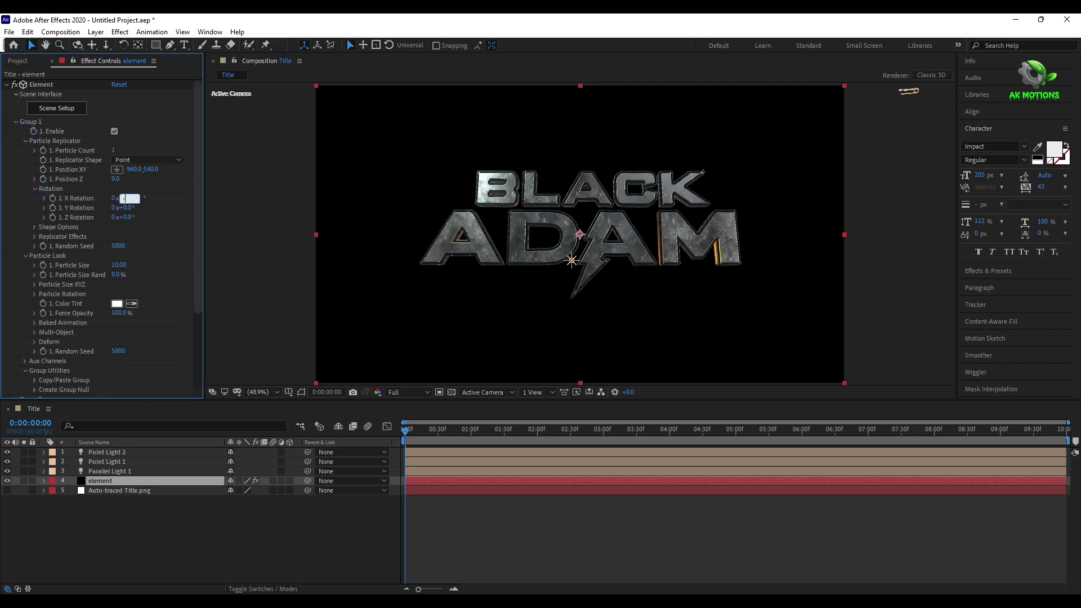
{"action": "type", "text": "-2"}
{"action": "key", "text": "Return"}
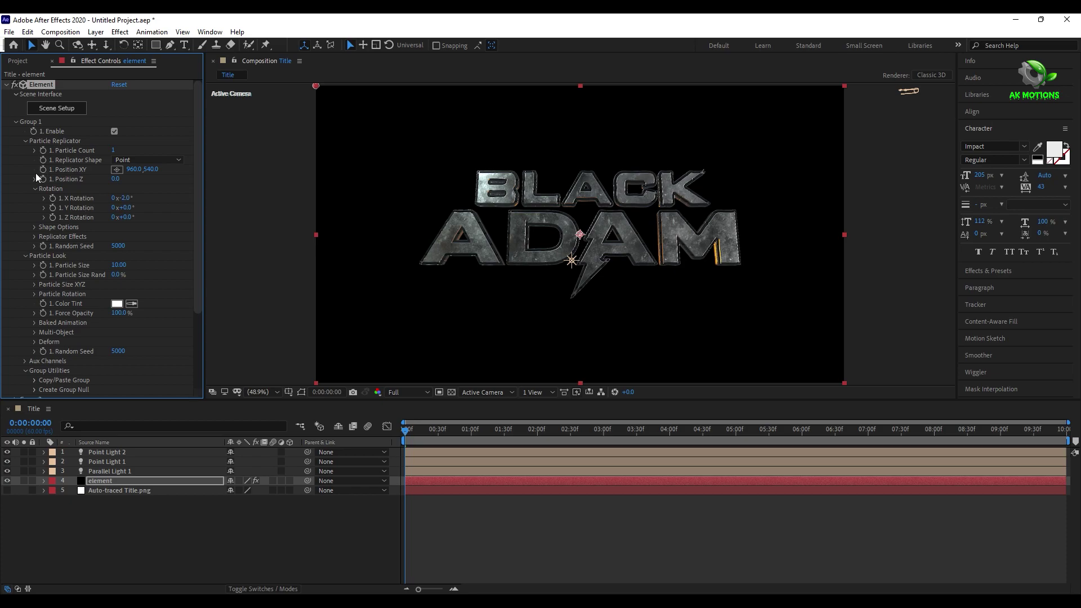
In Element's Render Settings, set the shadow Map Size to 2048
{"action": "left_click", "coordinate": [16, 122]}
{"action": "left_click", "coordinate": [15, 208]}
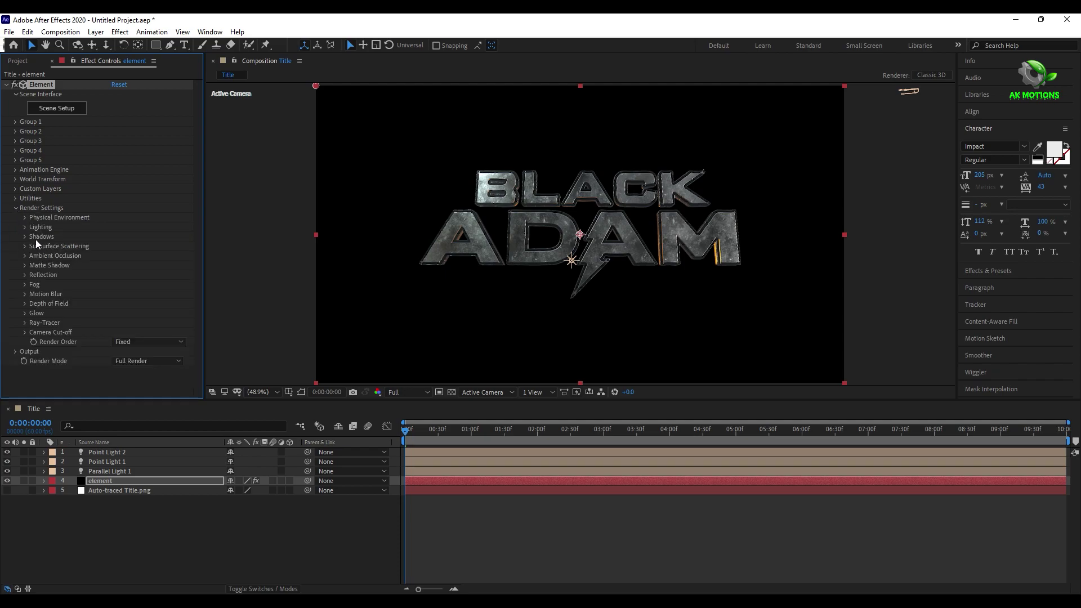
{"action": "left_click", "coordinate": [24, 237]}
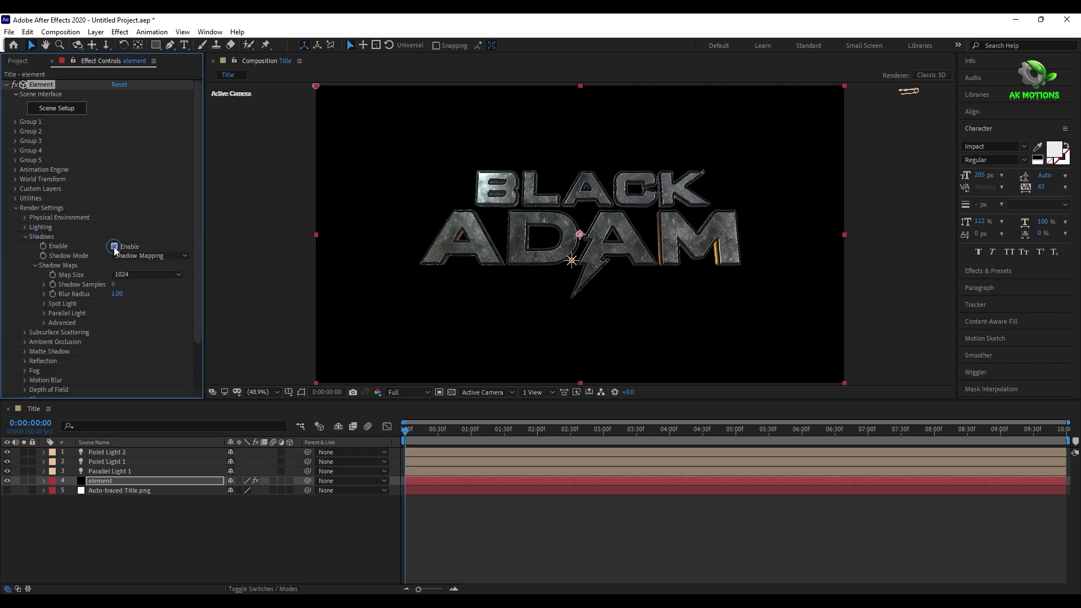
{"action": "left_click", "coordinate": [123, 274]}
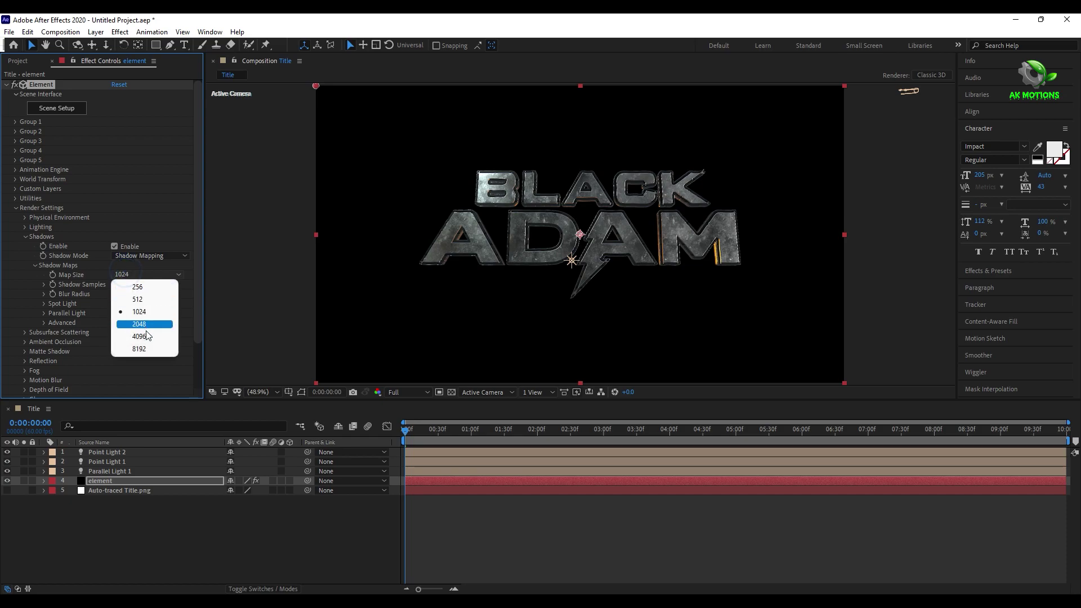
{"action": "left_click", "coordinate": [146, 325]}
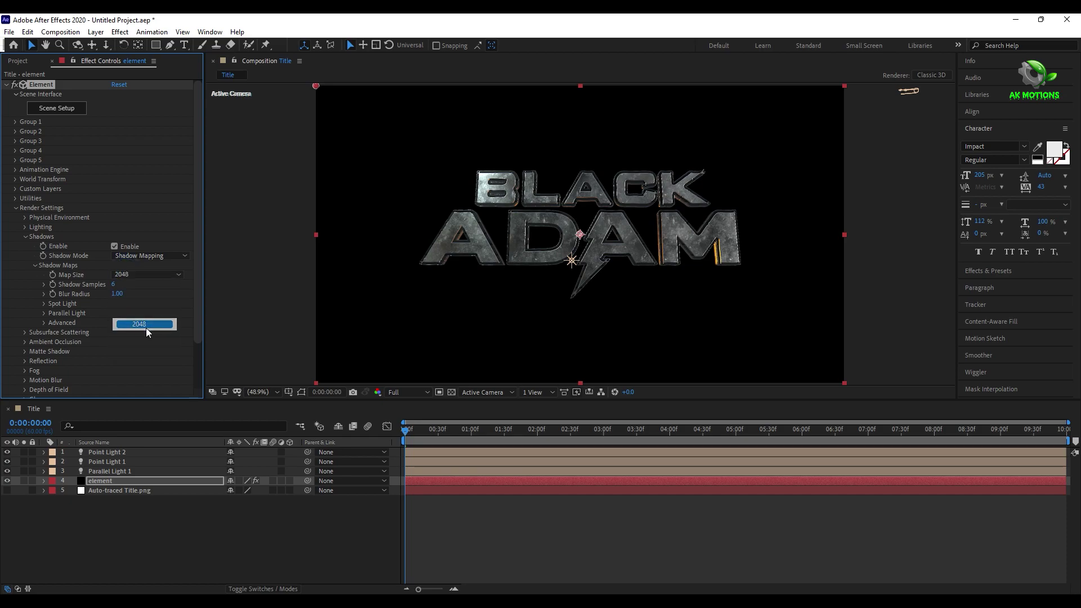
{"action": "left_click", "coordinate": [25, 237]}
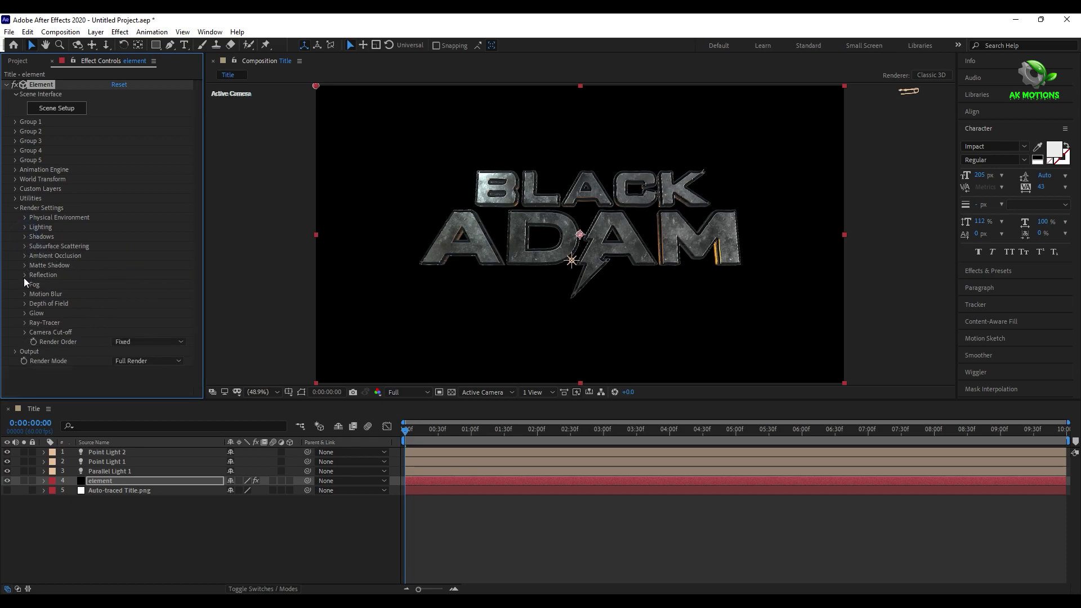
Enable ambient occlusion in Element's Render Settings
{"action": "left_click", "coordinate": [24, 255]}
{"action": "left_click", "coordinate": [115, 265]}
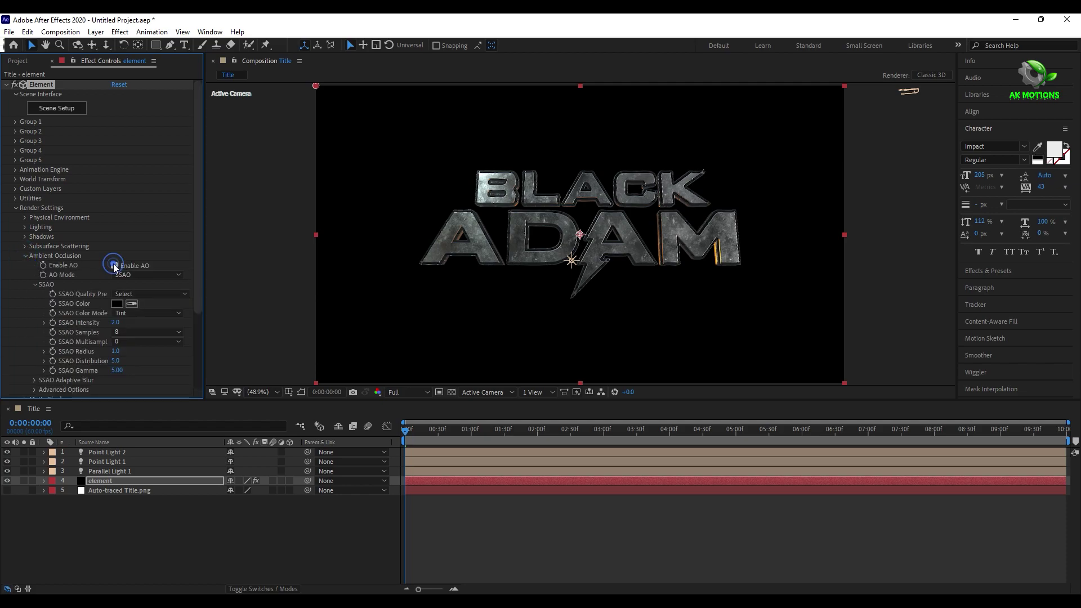
{"action": "left_click", "coordinate": [25, 257]}
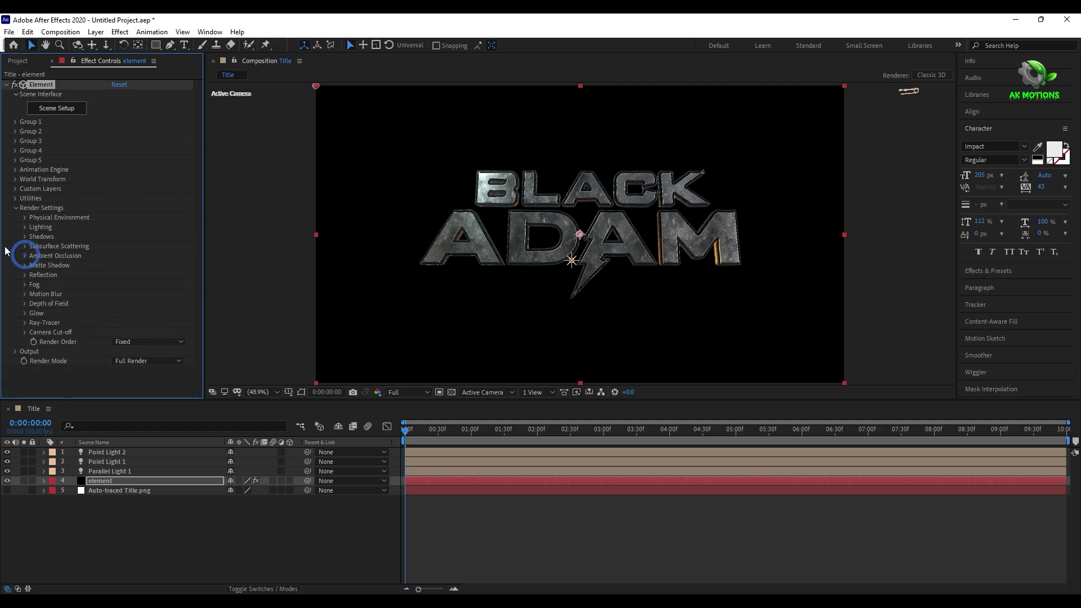
{"action": "left_click", "coordinate": [15, 207]}
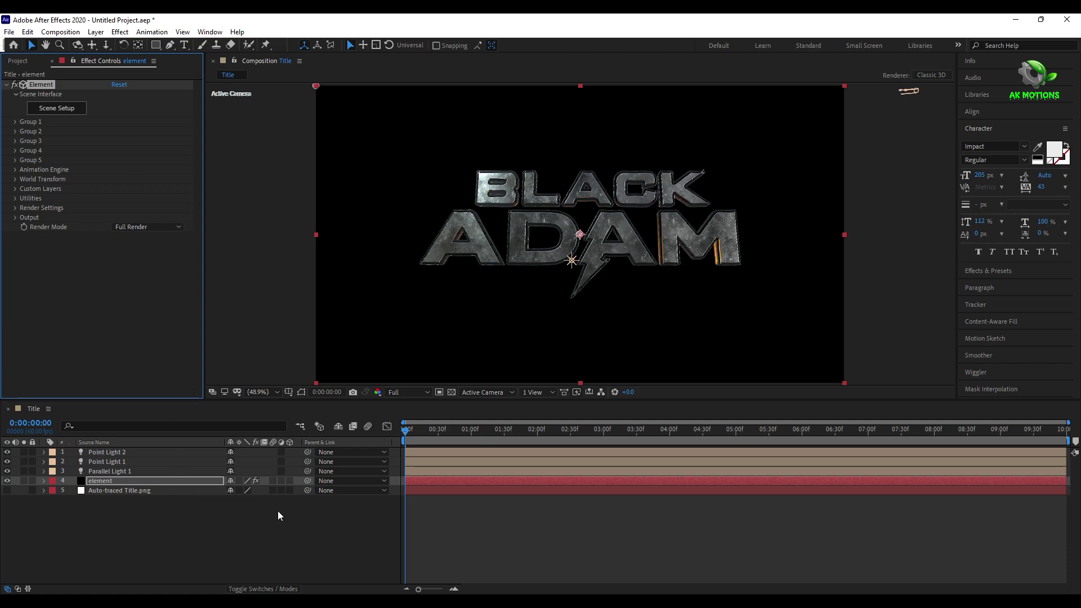
Duplicate orange Point Light 2 as Point Light 3, placed under ADAM's A and pushed back
{"action": "left_click", "coordinate": [255, 532]}
{"action": "left_click", "coordinate": [131, 460]}
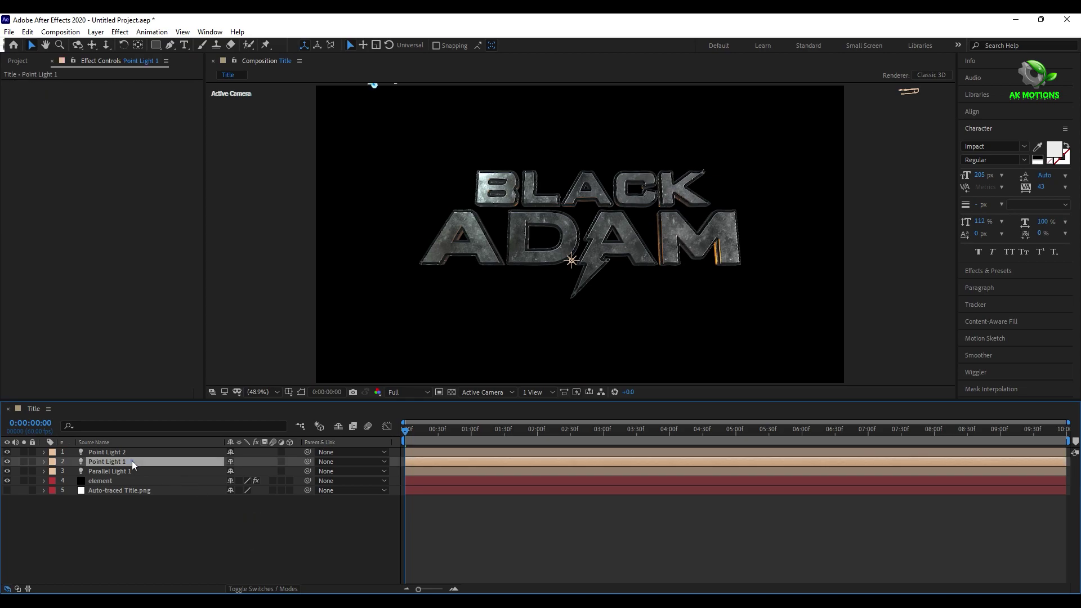
{"action": "left_click", "coordinate": [131, 453]}
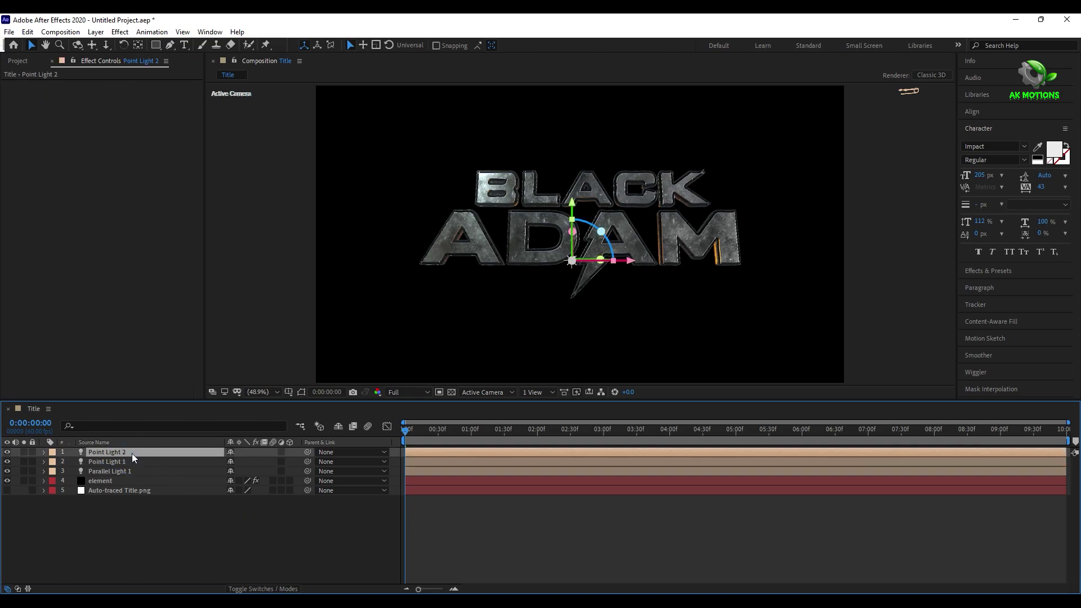
{"action": "key", "text": "ctrl+d"}
{"action": "left_click_drag", "start_coordinate": [621, 264], "coordinate": [522, 263]}
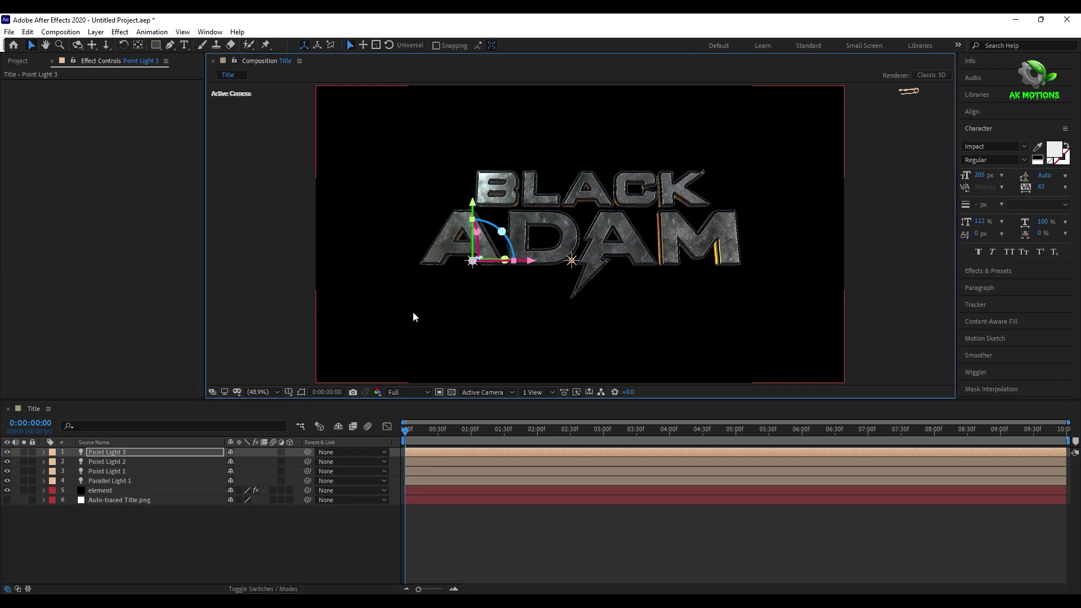
{"action": "left_click", "coordinate": [157, 452]}
{"action": "key", "text": "p"}
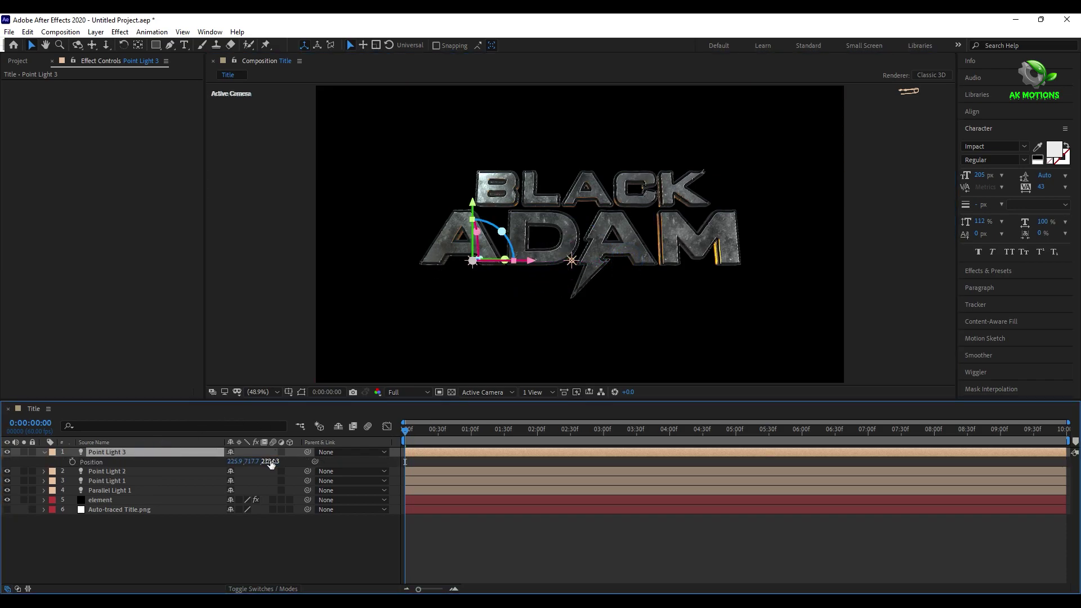
{"action": "left_click_drag", "start_coordinate": [269, 461], "coordinate": [725, 517]}
{"action": "key", "text": "ctrl+shift+alt+l"}
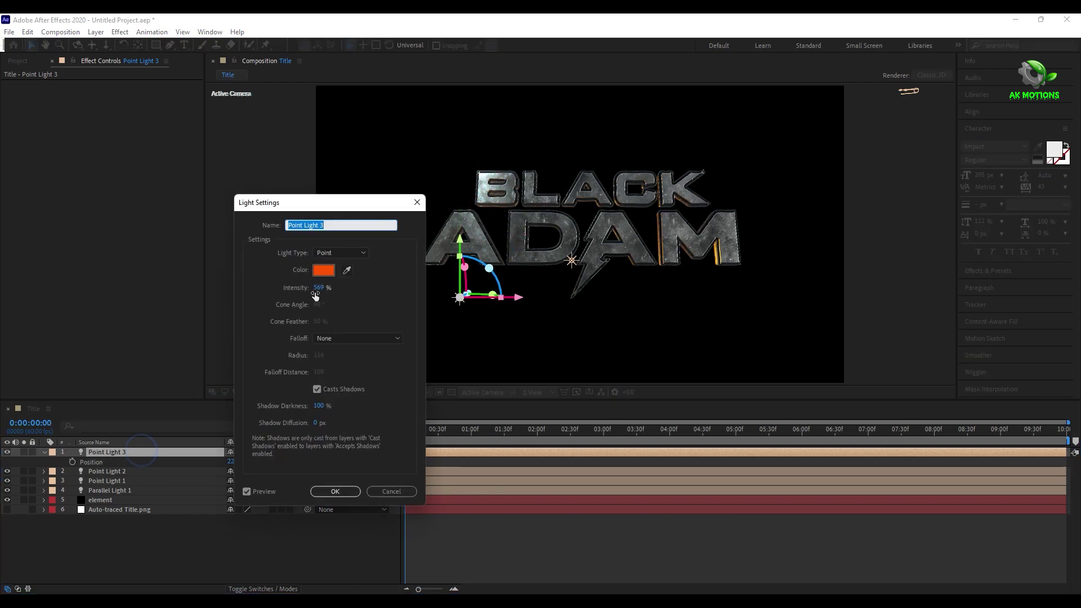
{"action": "key", "text": "Escape"}
{"action": "key", "text": "p"}
Lower the preview resolution to Half and zoom the title view to 100%
{"action": "left_click", "coordinate": [410, 393]}
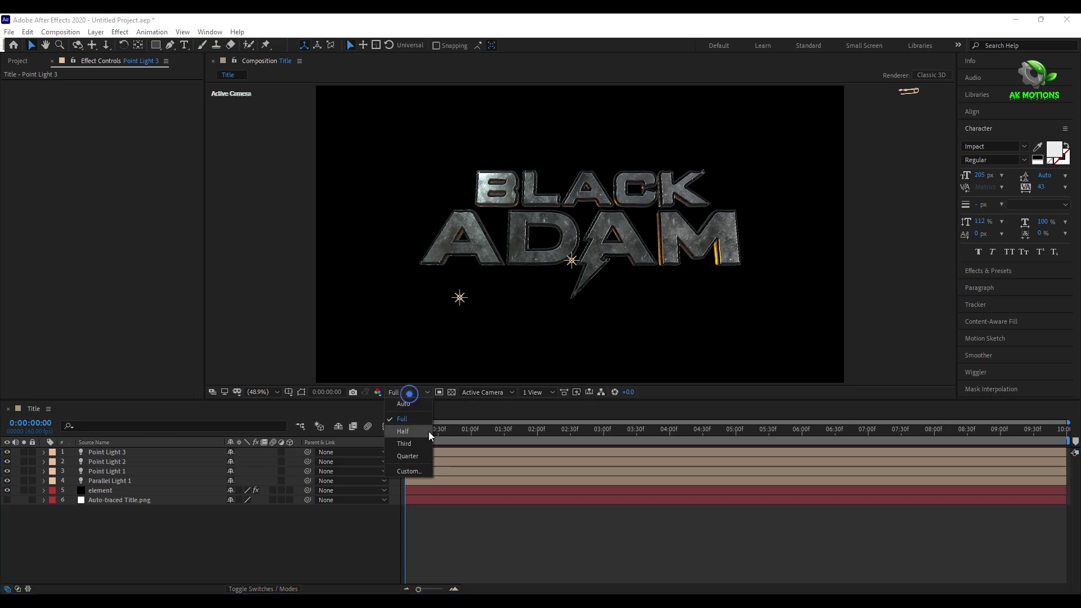
{"action": "left_click", "coordinate": [410, 450]}
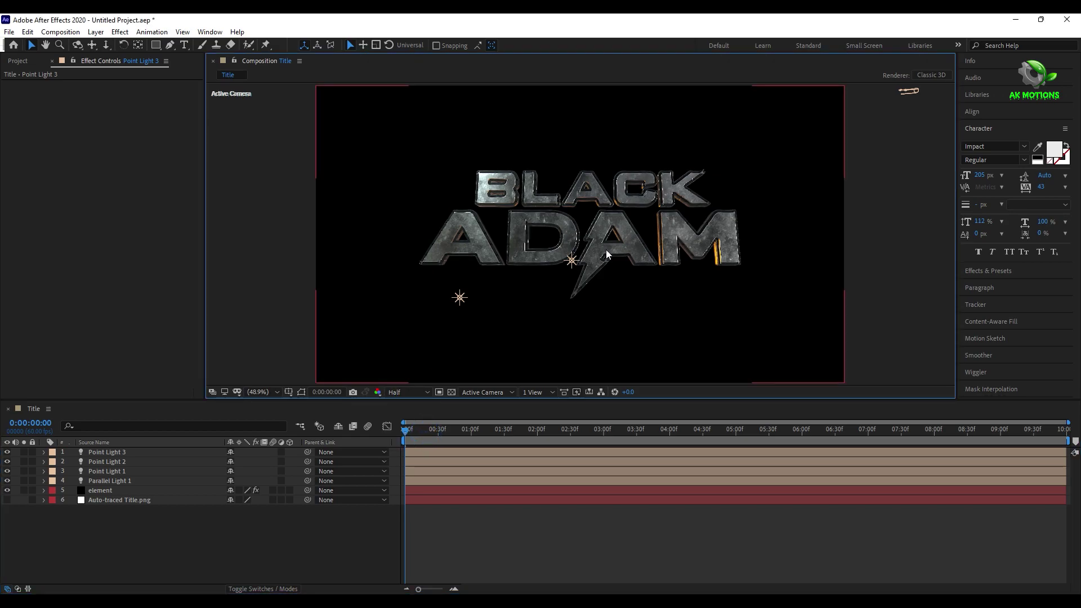
{"action": "key", "text": "h"}
{"action": "key", "text": "slash"}
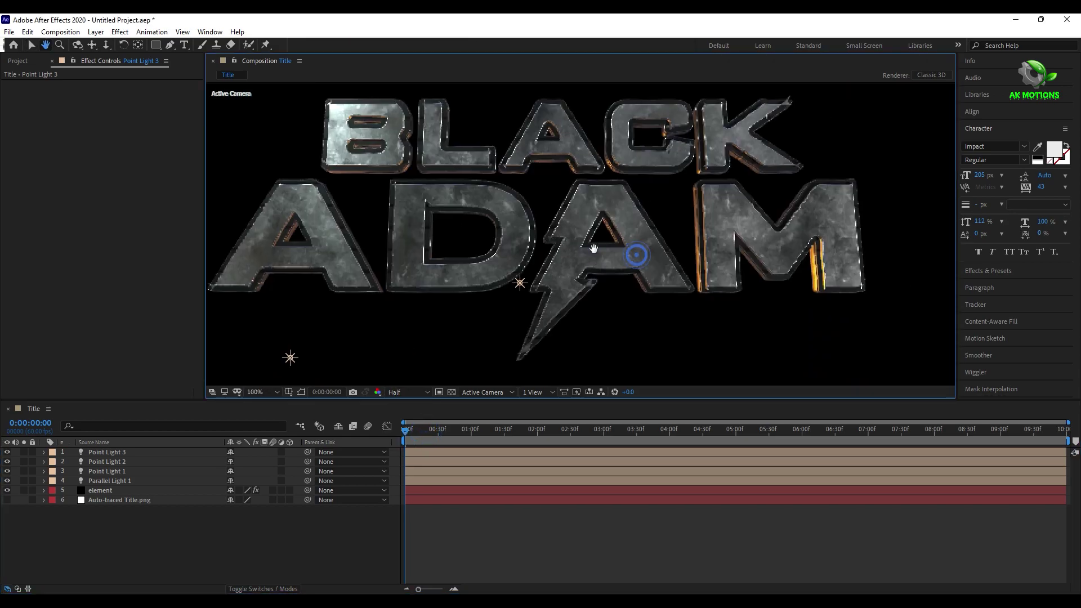
{"action": "key", "text": "v"}
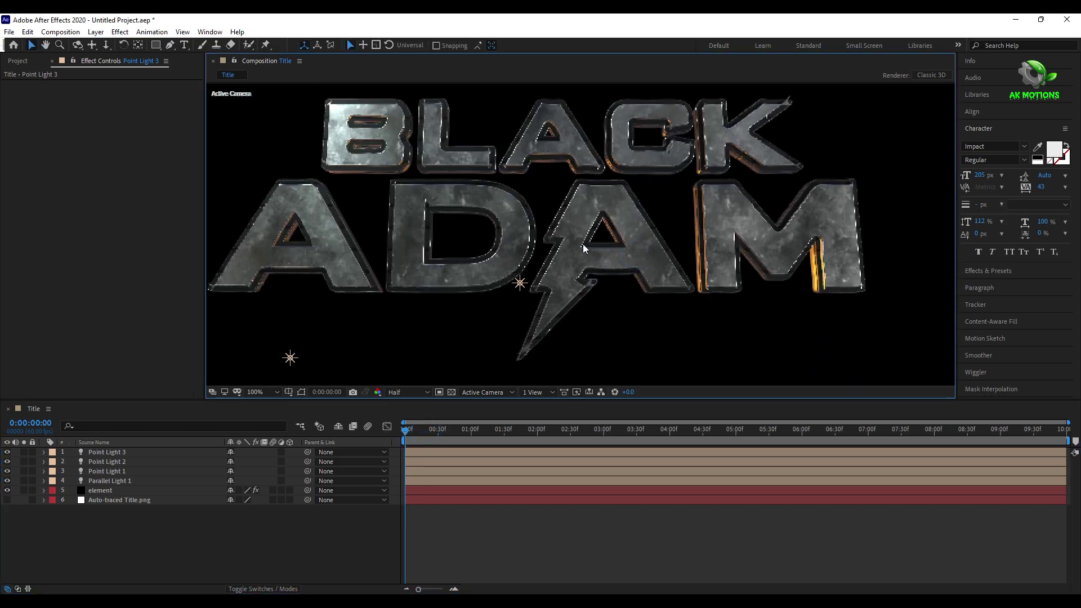
Create a black 1920×1080 solid named 'saber' above the element layer and hide it
{"action": "right_click", "coordinate": [134, 529]}
{"action": "left_click", "coordinate": [177, 404]}
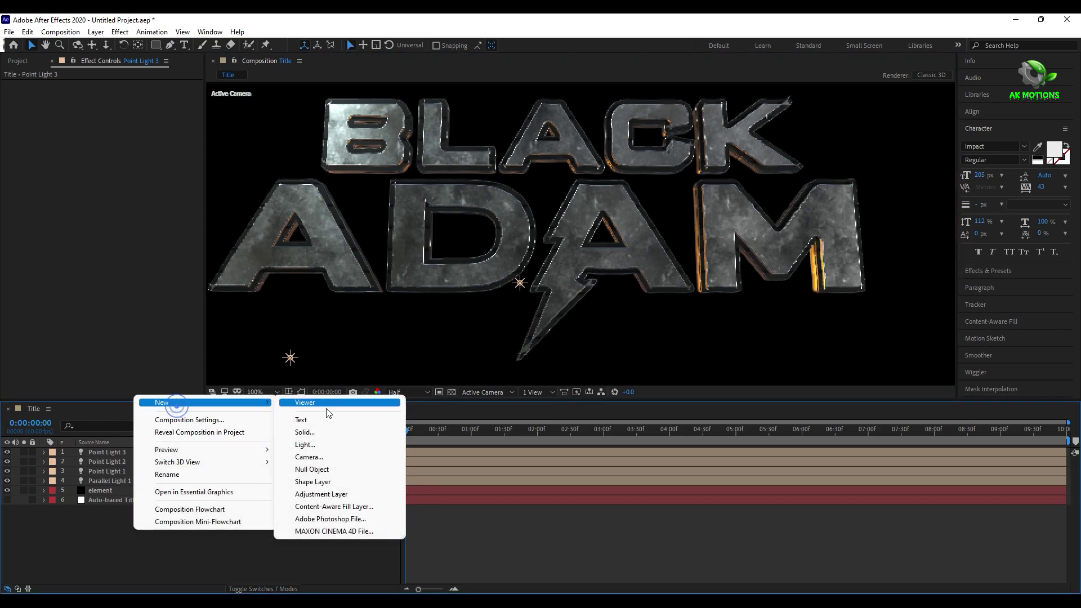
{"action": "left_click", "coordinate": [324, 433]}
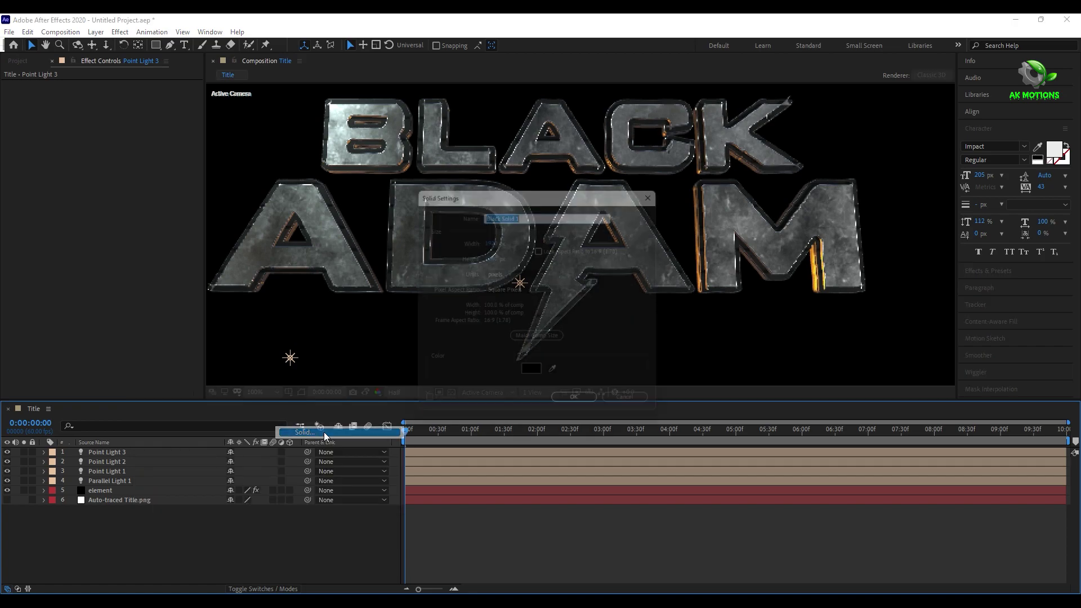
{"action": "type", "text": "sa"}
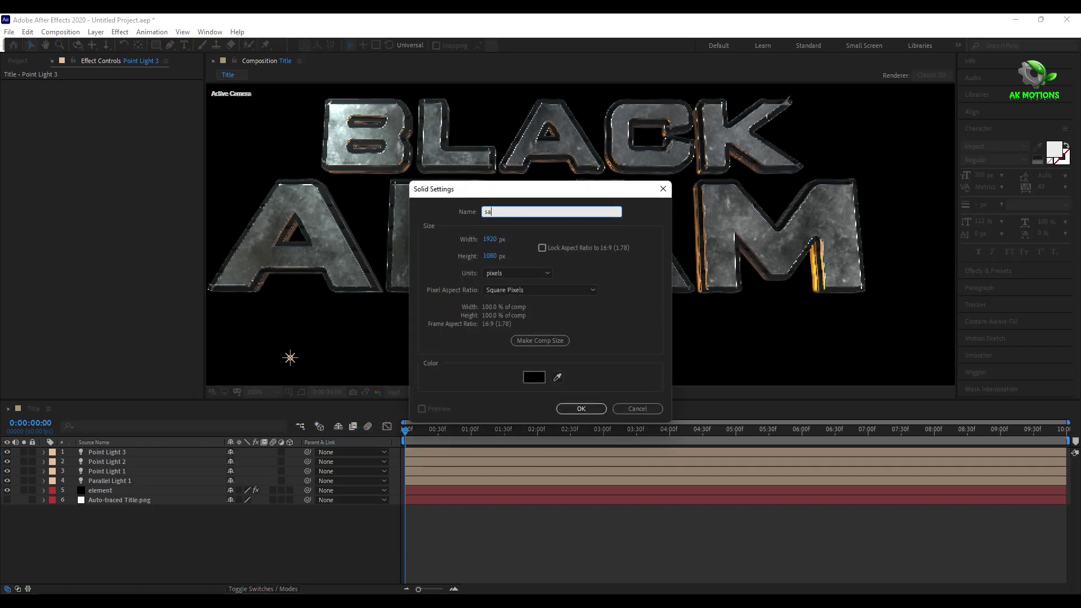
{"action": "type", "text": "ber"}
{"action": "left_click", "coordinate": [572, 409]}
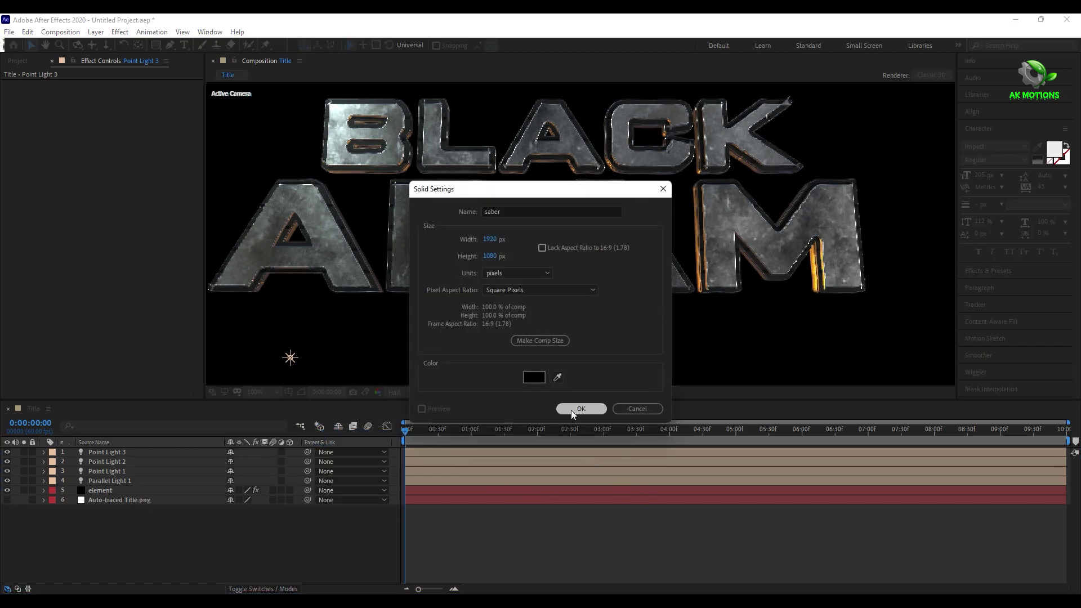
{"action": "left_click_drag", "start_coordinate": [97, 462], "coordinate": [109, 496]}
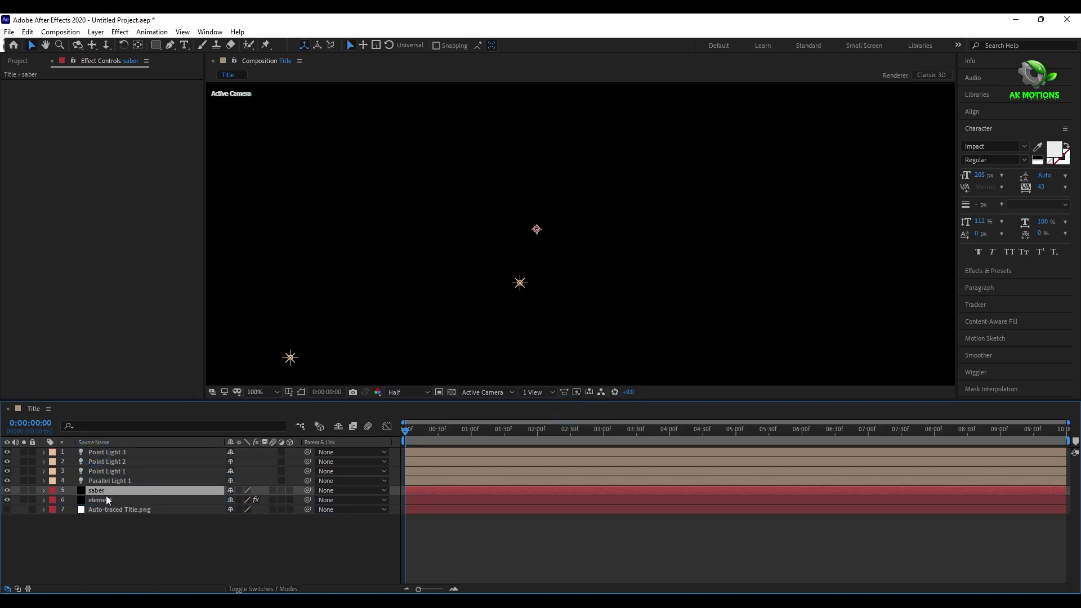
{"action": "left_click", "coordinate": [6, 490]}
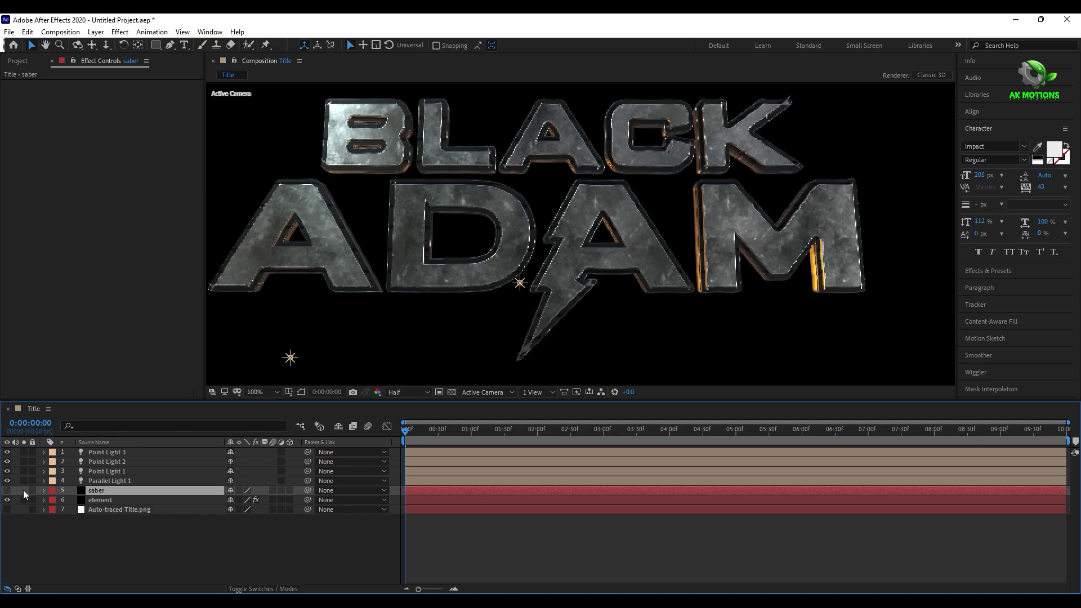
{"action": "left_click", "coordinate": [93, 555]}
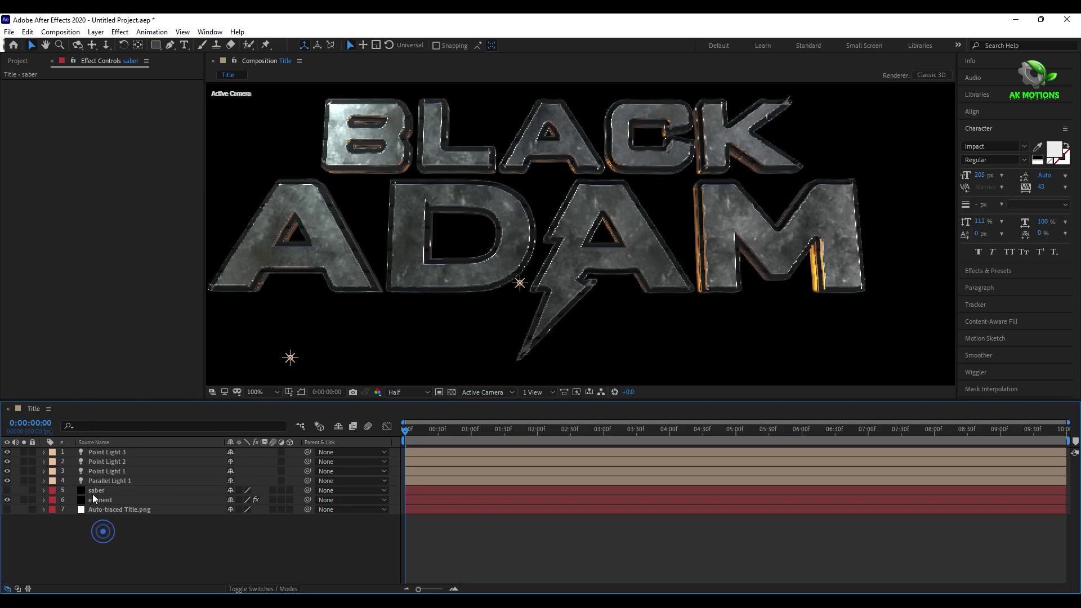
Draw a six-point pen path down the ADAM lightning bolt on the saber solid, then unhide it
{"action": "left_click", "coordinate": [94, 492]}
{"action": "left_click", "coordinate": [170, 45]}
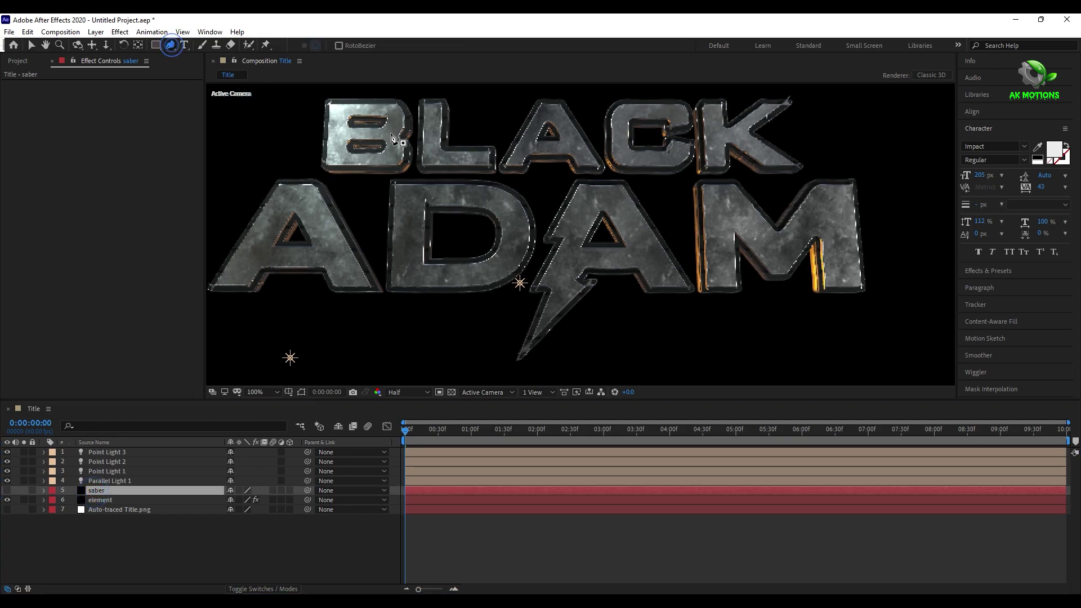
{"action": "left_click", "coordinate": [576, 181]}
{"action": "left_click", "coordinate": [545, 240]}
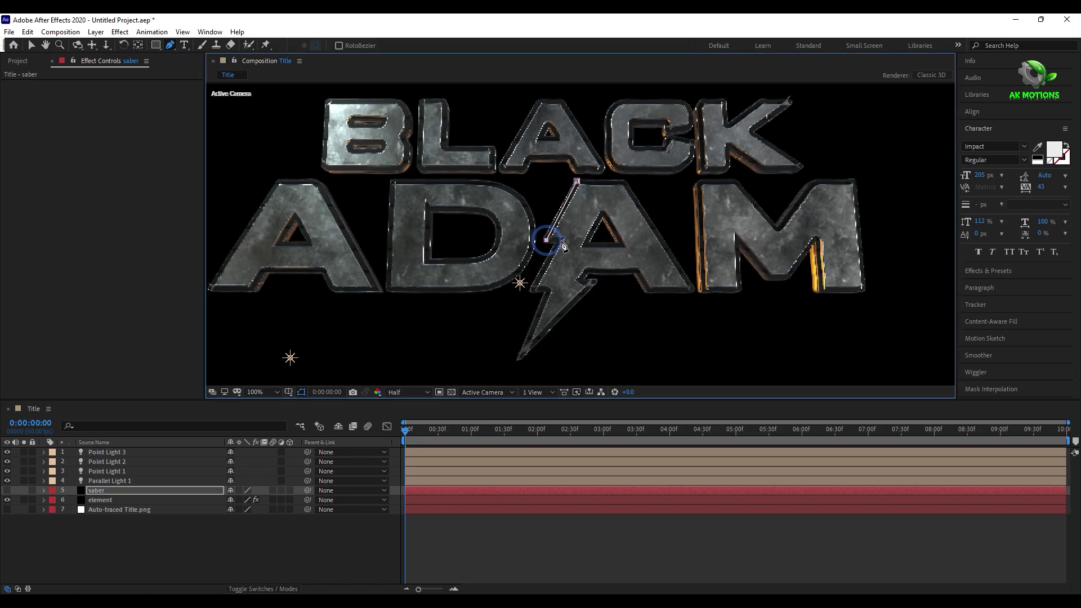
{"action": "left_click", "coordinate": [560, 240]}
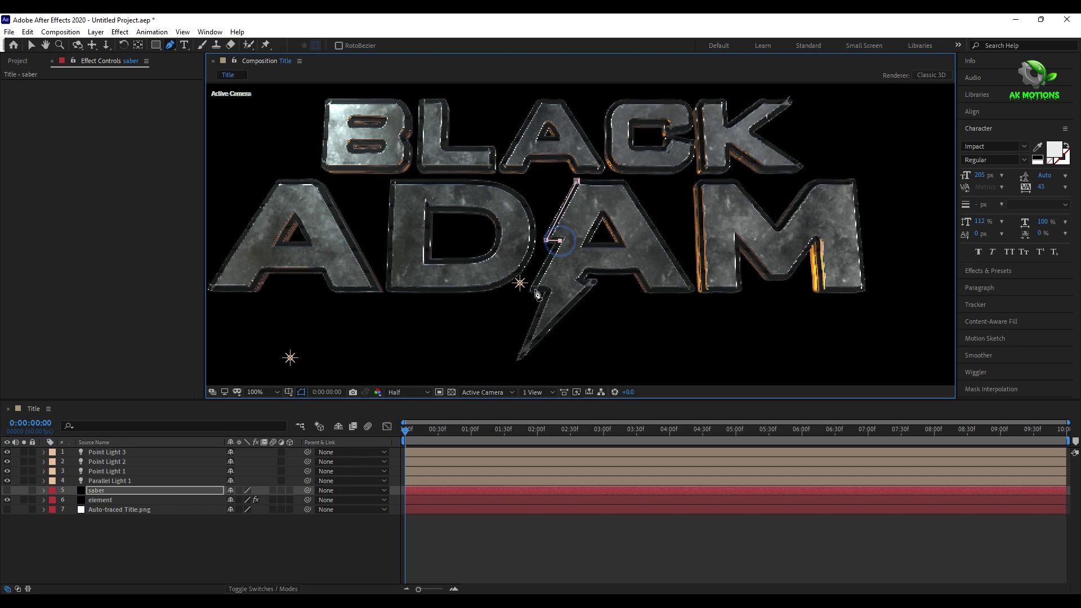
{"action": "left_click", "coordinate": [532, 287]}
{"action": "left_click", "coordinate": [547, 289]}
{"action": "left_click", "coordinate": [517, 361]}
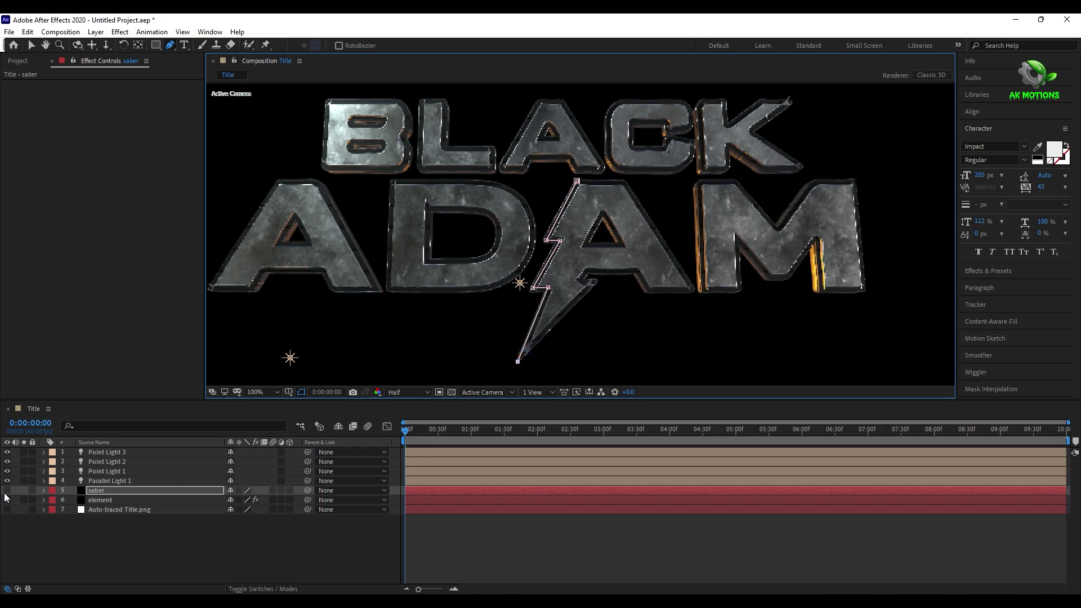
{"action": "left_click", "coordinate": [7, 490]}
{"action": "left_click", "coordinate": [115, 493]}
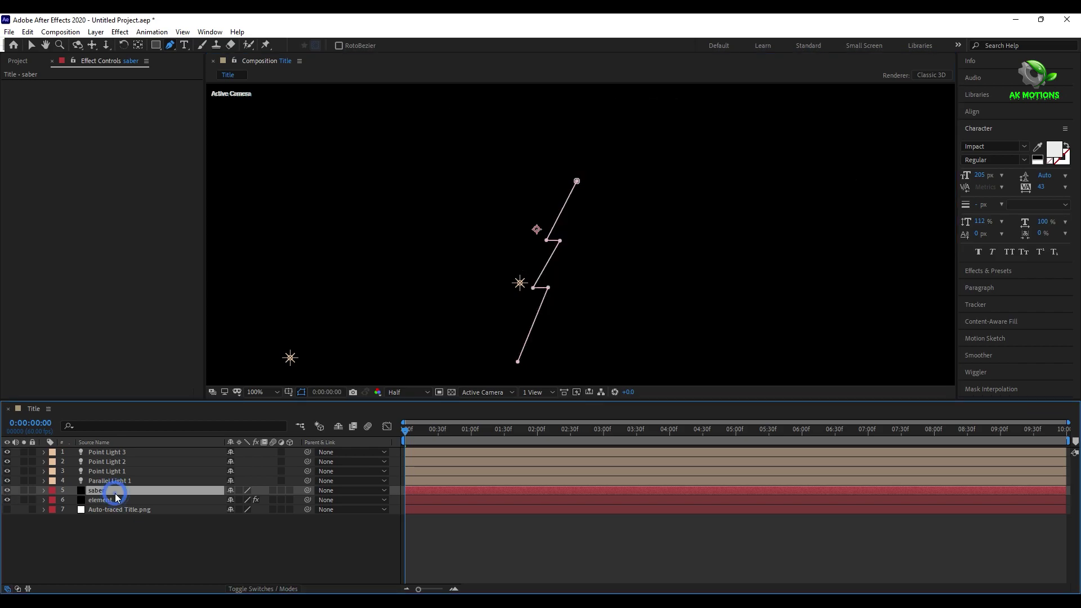
Apply the Saber effect to the saber layer using the Myst preset
{"action": "left_click", "coordinate": [256, 393]}
{"action": "left_click", "coordinate": [296, 198]}
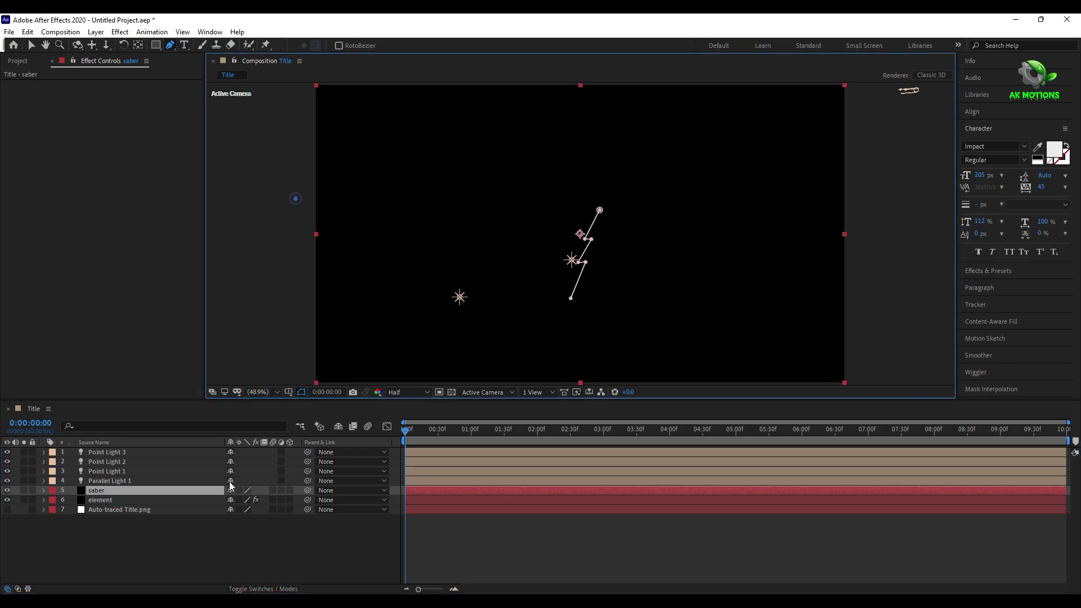
{"action": "key", "text": "ctrl+space"}
{"action": "type", "text": "saber"}
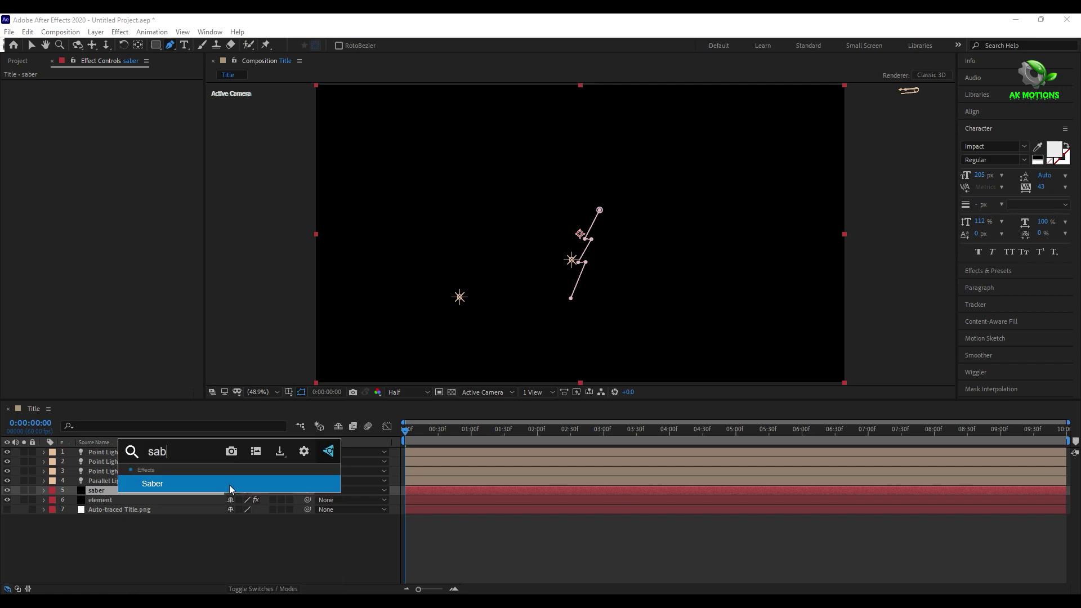
{"action": "left_click", "coordinate": [228, 484]}
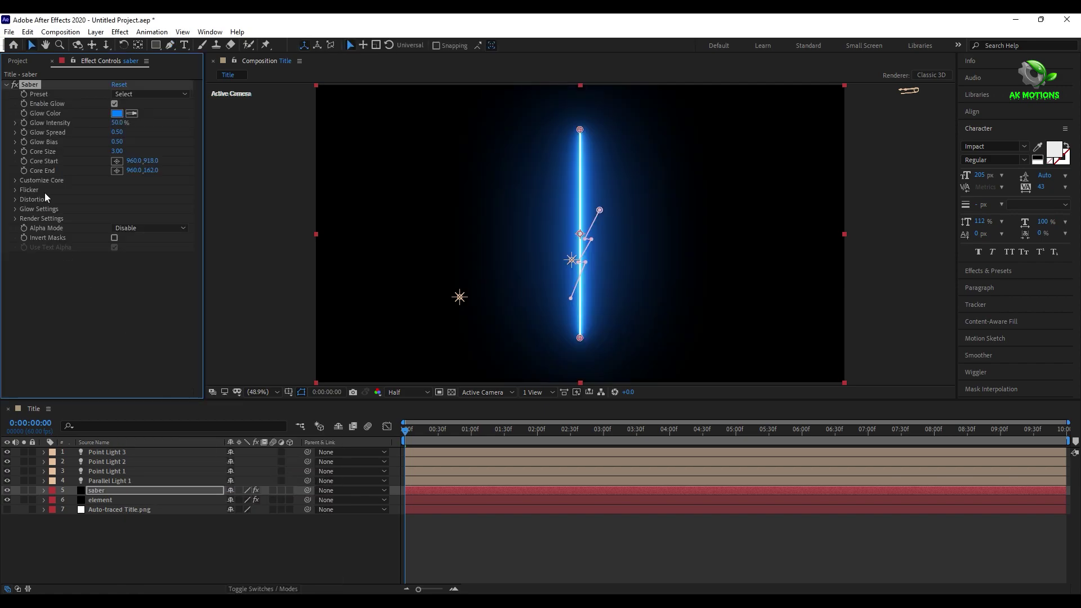
{"action": "left_click", "coordinate": [139, 95]}
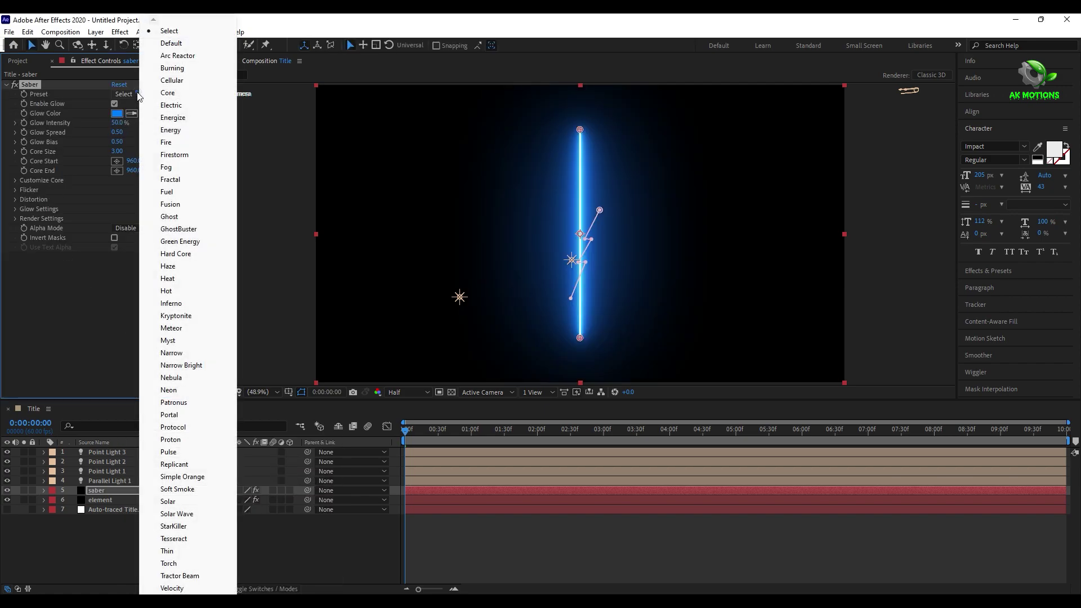
{"action": "left_click", "coordinate": [172, 340]}
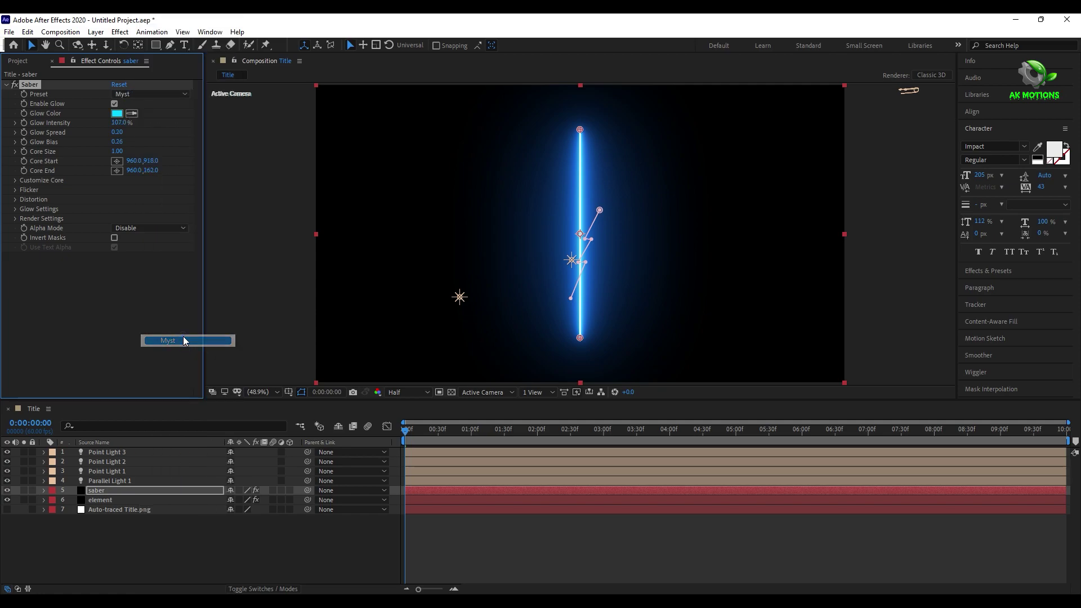
Set Saber's Core Type to Layer Masks and the layer's blending mode to Add
{"action": "left_click", "coordinate": [15, 180]}
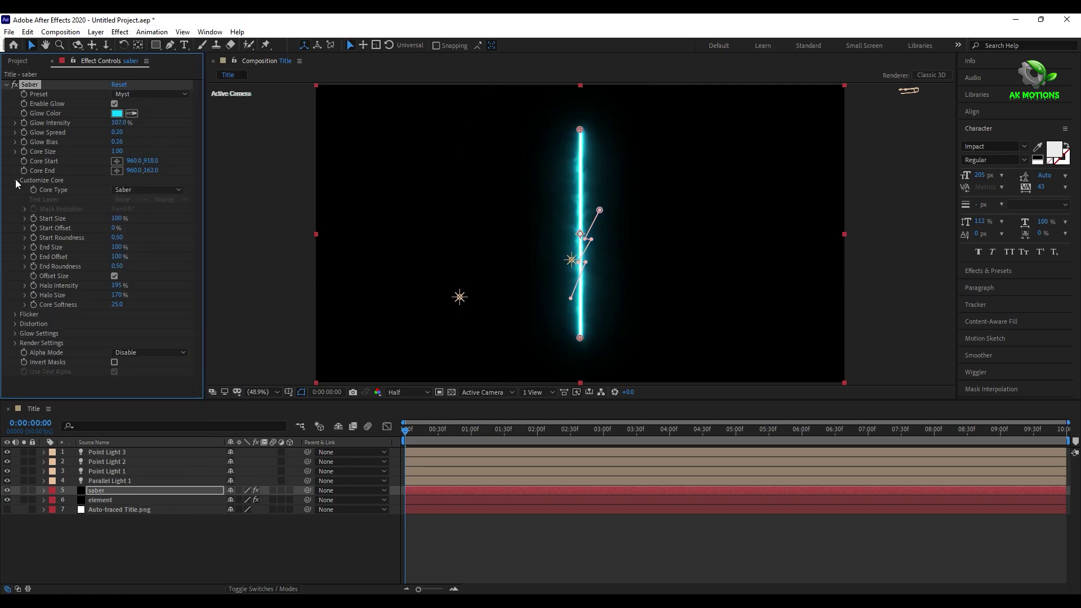
{"action": "left_click", "coordinate": [165, 190]}
{"action": "left_click", "coordinate": [162, 214]}
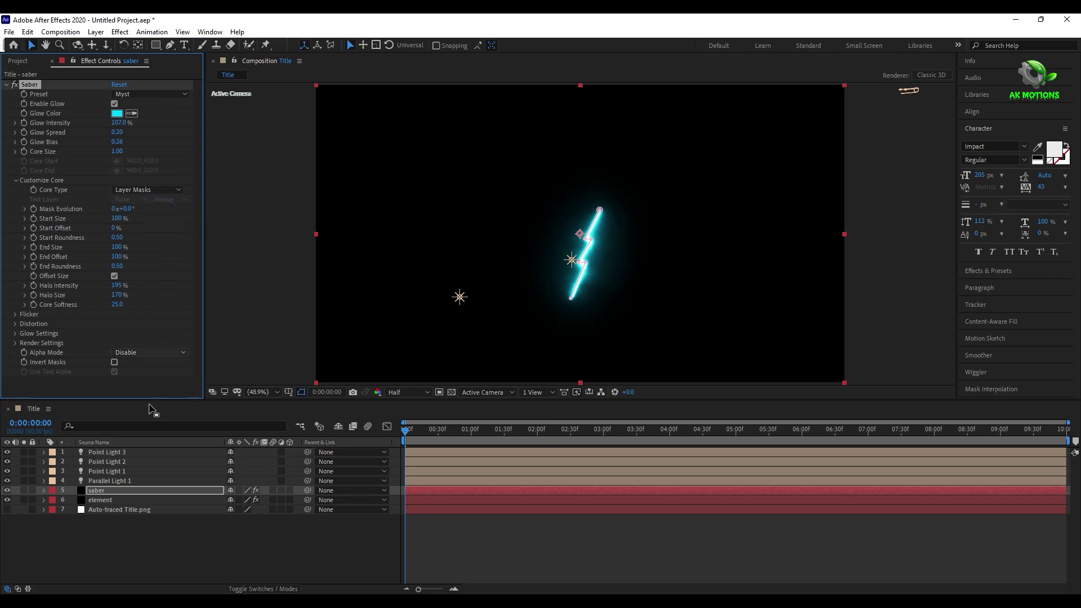
{"action": "left_click", "coordinate": [252, 588]}
{"action": "left_click", "coordinate": [237, 490]}
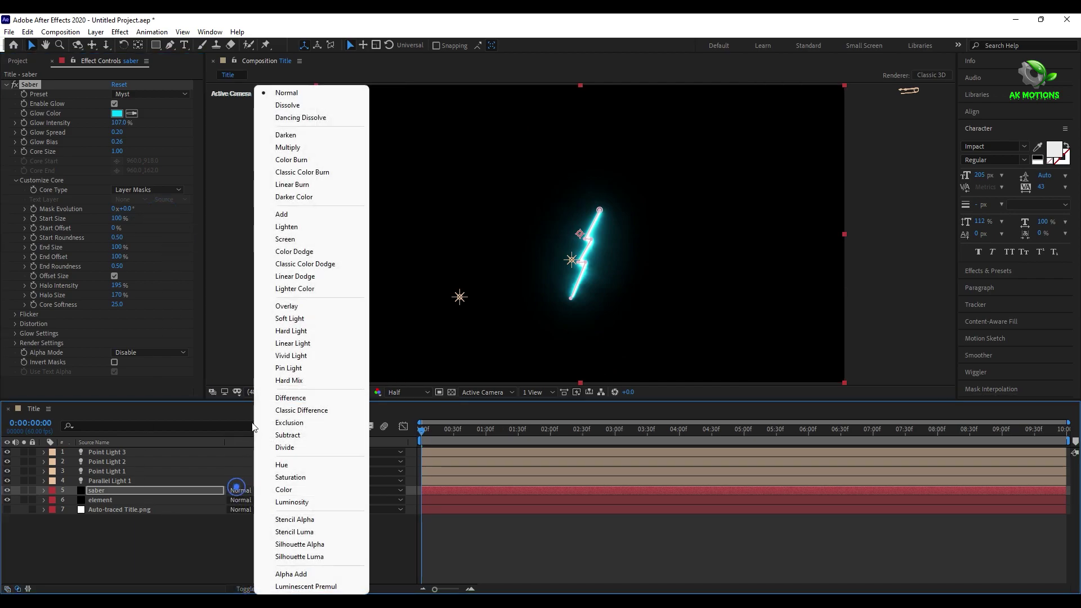
{"action": "left_click", "coordinate": [285, 216]}
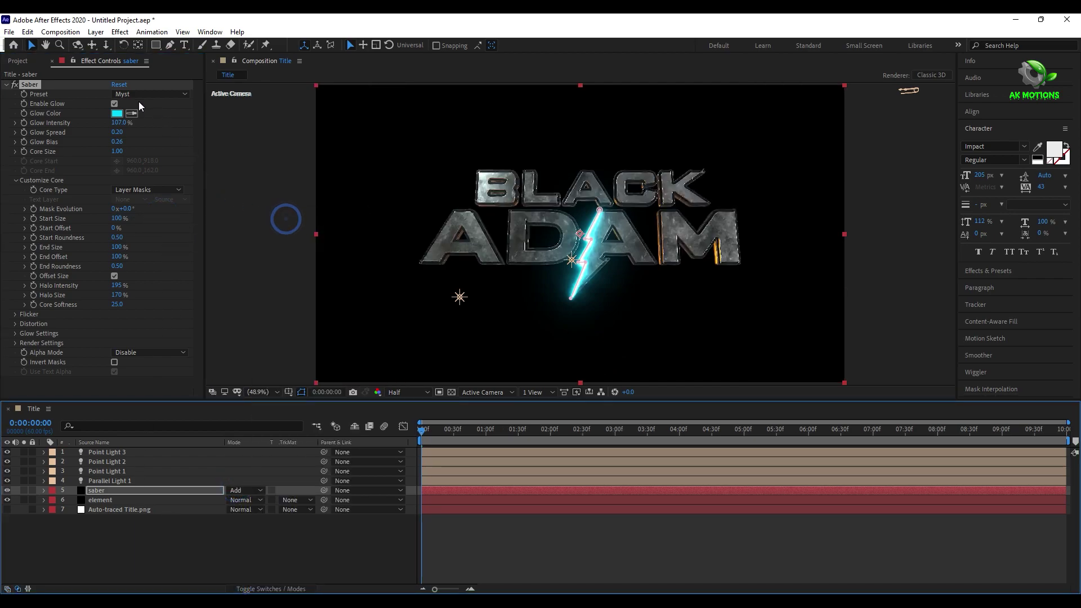
Change the Saber glow colour to orange FF6101
{"action": "left_click", "coordinate": [117, 113]}
{"action": "left_click_drag", "start_coordinate": [586, 485], "coordinate": [591, 489]}
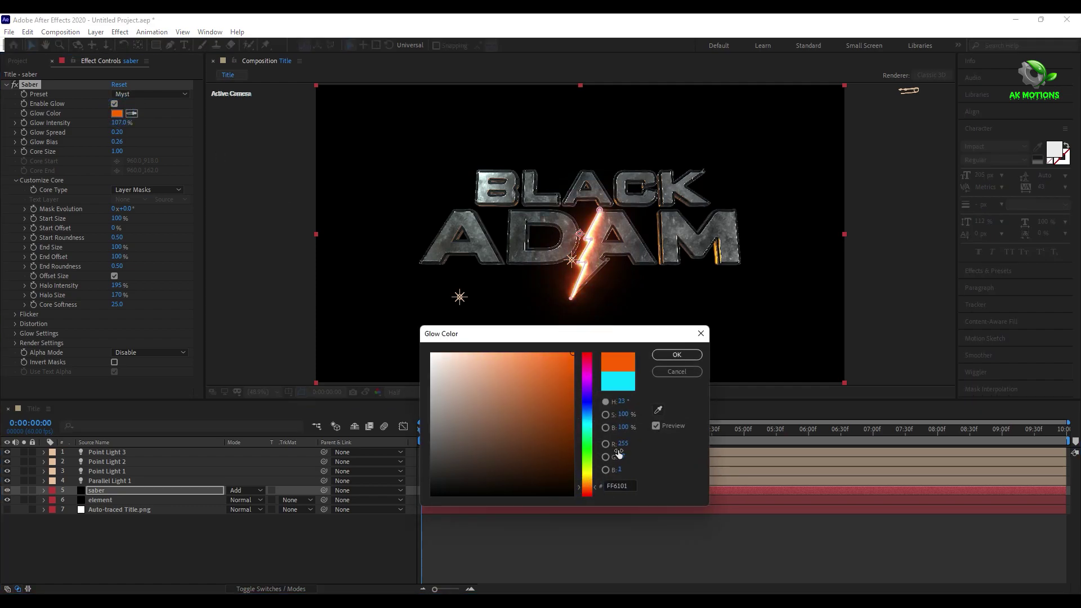
{"action": "left_click", "coordinate": [677, 354]}
{"action": "left_click", "coordinate": [269, 541]}
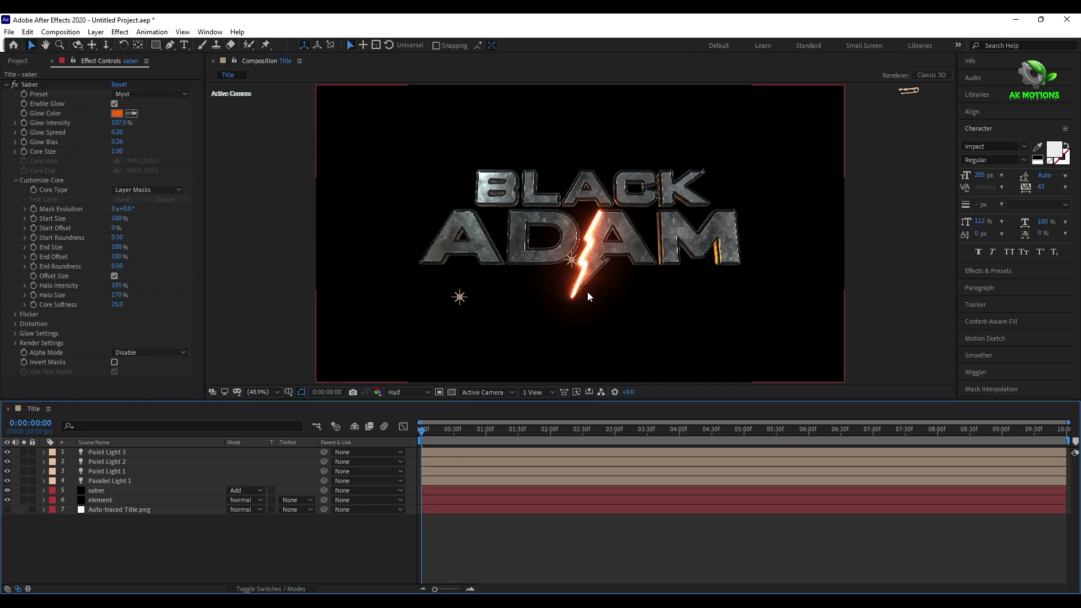
{"action": "scroll", "coordinate": [589, 294], "scroll_direction": "up", "scroll_amount": 1}
{"action": "scroll", "coordinate": [589, 293], "scroll_direction": "up", "scroll_amount": 1}
{"action": "scroll", "coordinate": [589, 294], "scroll_direction": "down", "scroll_amount": 1}
{"action": "scroll", "coordinate": [588, 294], "scroll_direction": "up", "scroll_amount": 1}
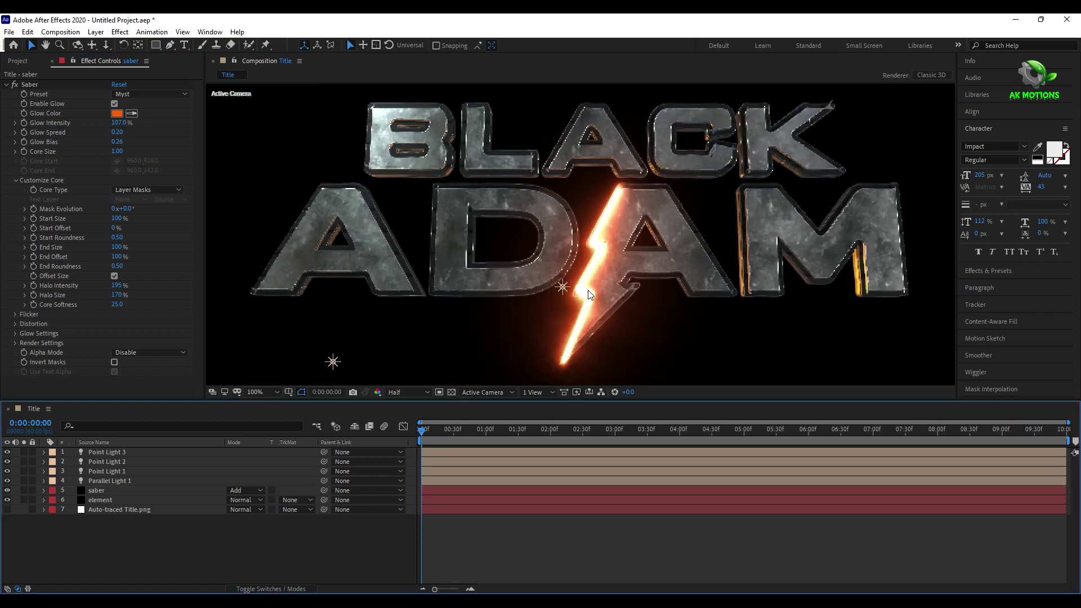
{"action": "scroll", "coordinate": [588, 294], "scroll_direction": "down", "scroll_amount": 1}
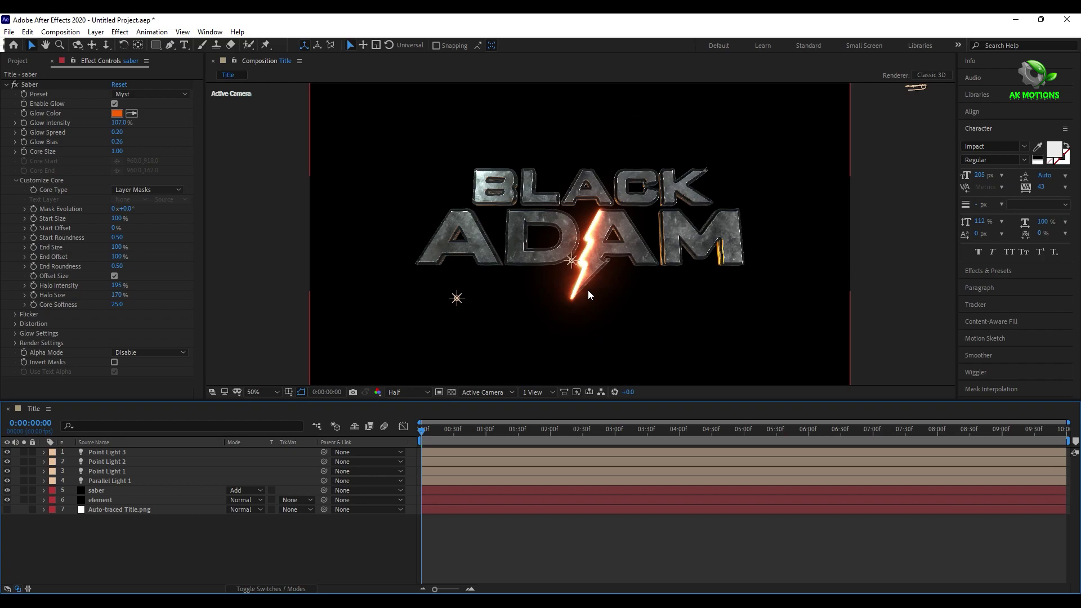
Add a 50mm two-node Camera 1 and place it below Parallel Light 1
{"action": "right_click", "coordinate": [166, 555]}
{"action": "mouse_move", "coordinate": [223, 421]}
{"action": "left_click", "coordinate": [346, 478]}
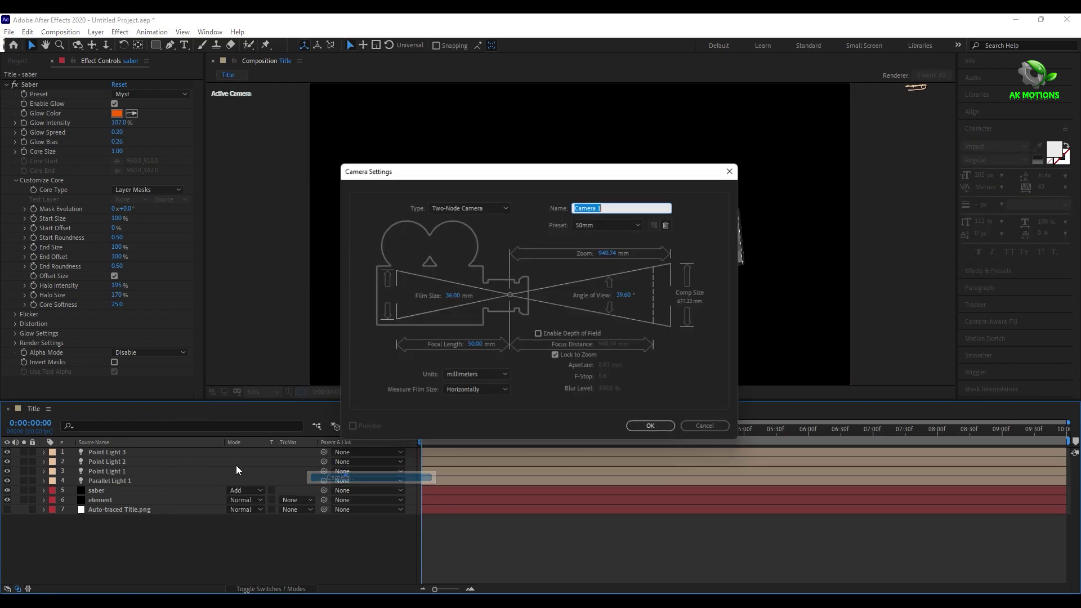
{"action": "left_click", "coordinate": [650, 425]}
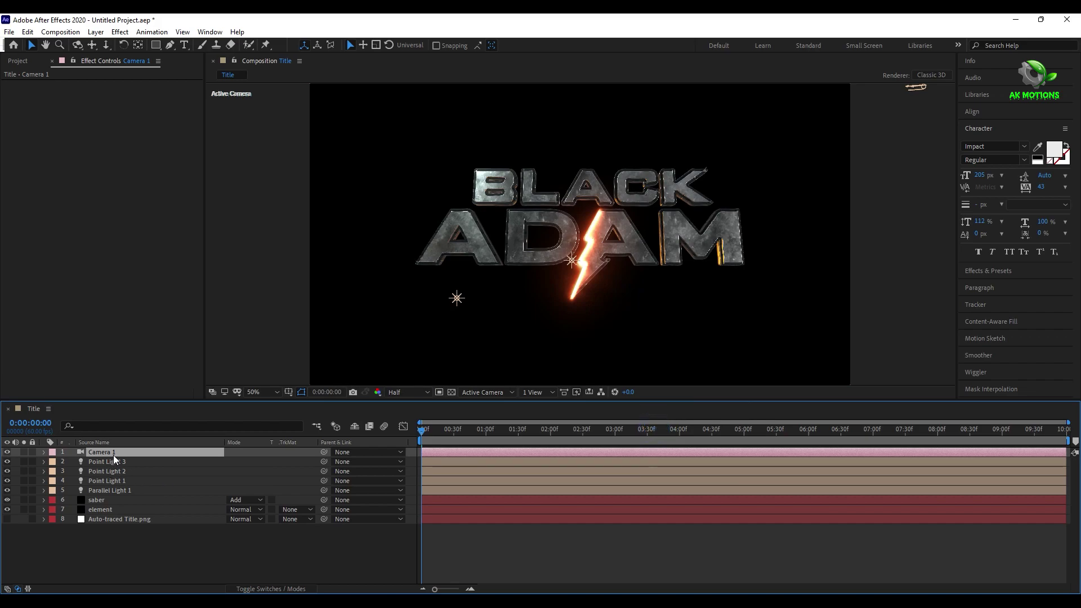
{"action": "left_click_drag", "start_coordinate": [115, 455], "coordinate": [133, 490]}
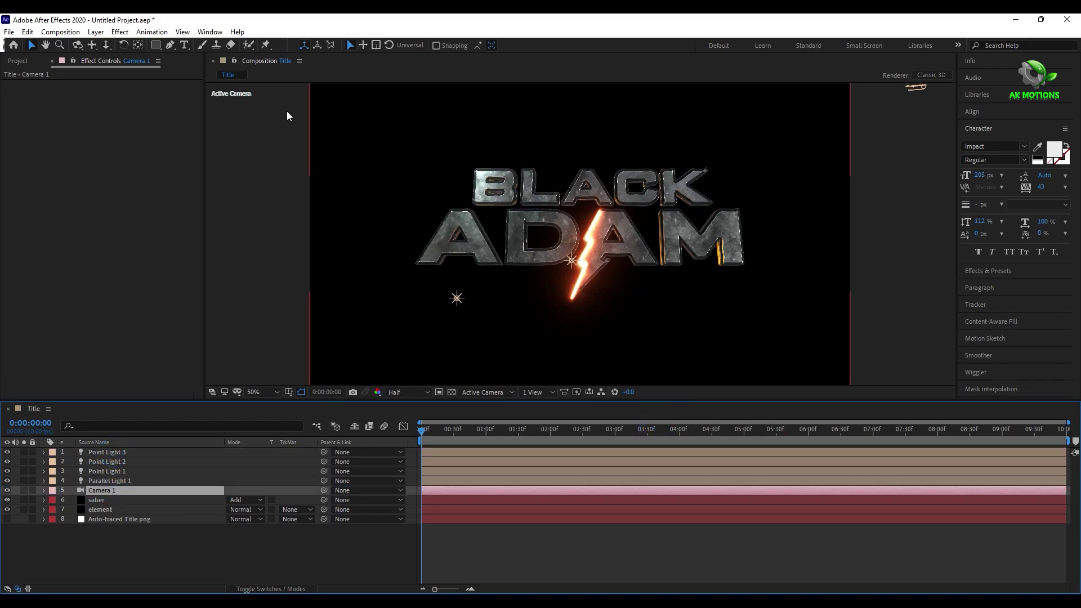
Select the saber layer so its Saber settings show in Effect Controls
{"action": "key", "text": "F2"}
{"action": "key", "text": "c"}
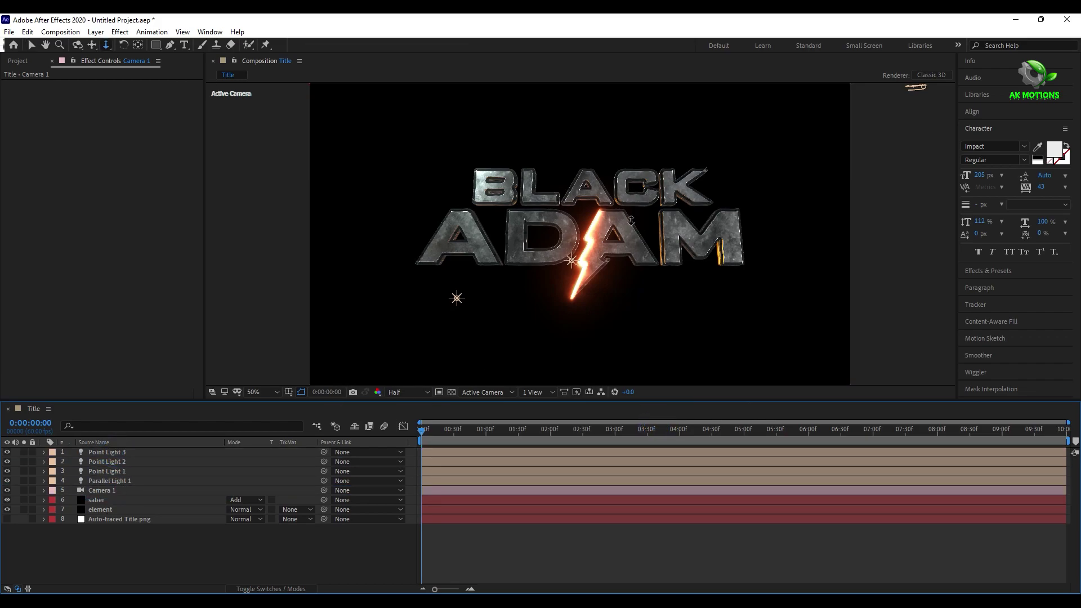
{"action": "key", "text": "v"}
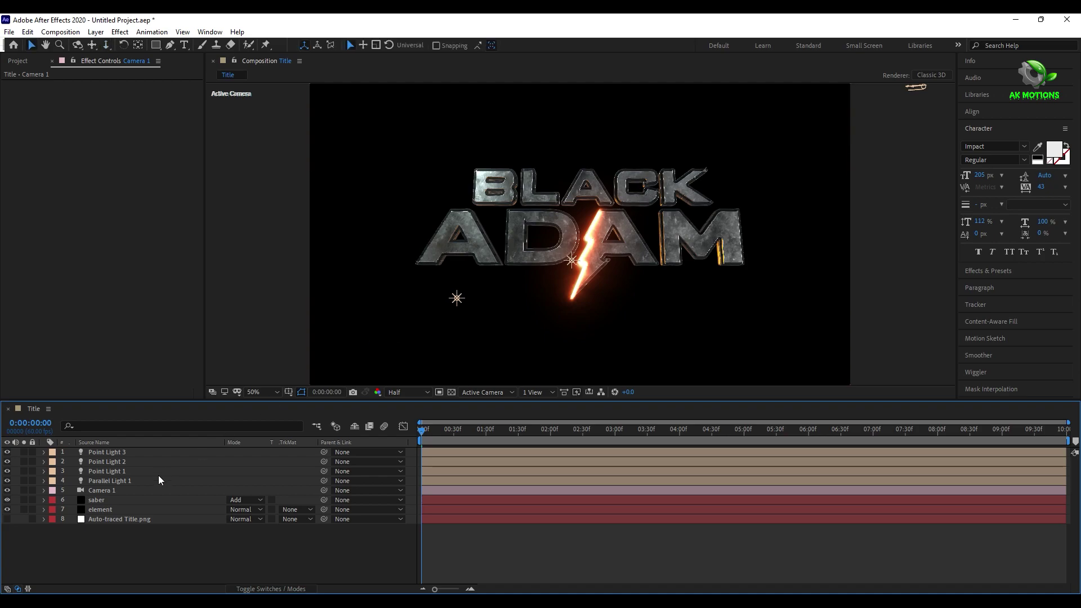
{"action": "left_click", "coordinate": [128, 490]}
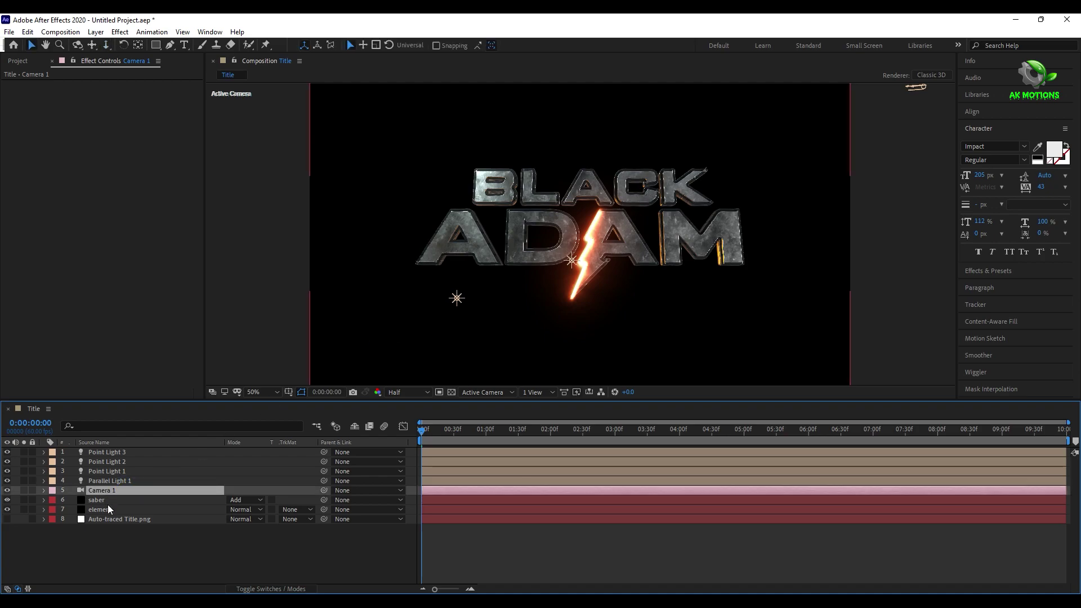
{"action": "left_click", "coordinate": [108, 499]}
At 1:00, set Saber Start Size to 63% and keyframe Start Offset at 100%
{"action": "scroll", "coordinate": [663, 257], "scroll_direction": "up", "scroll_amount": 4}
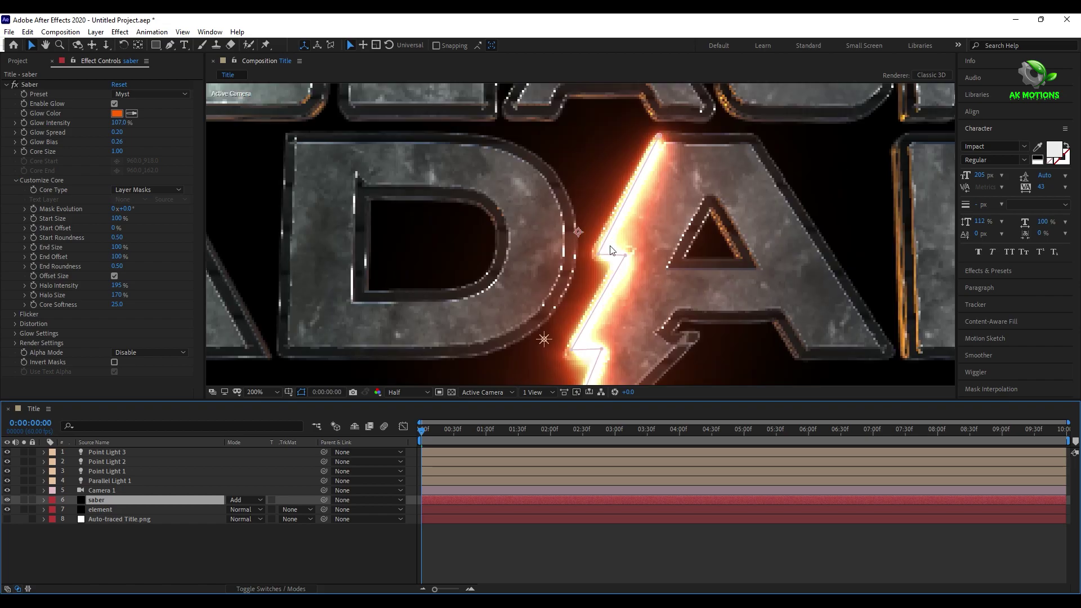
{"action": "scroll", "coordinate": [634, 255], "scroll_direction": "down", "scroll_amount": 2}
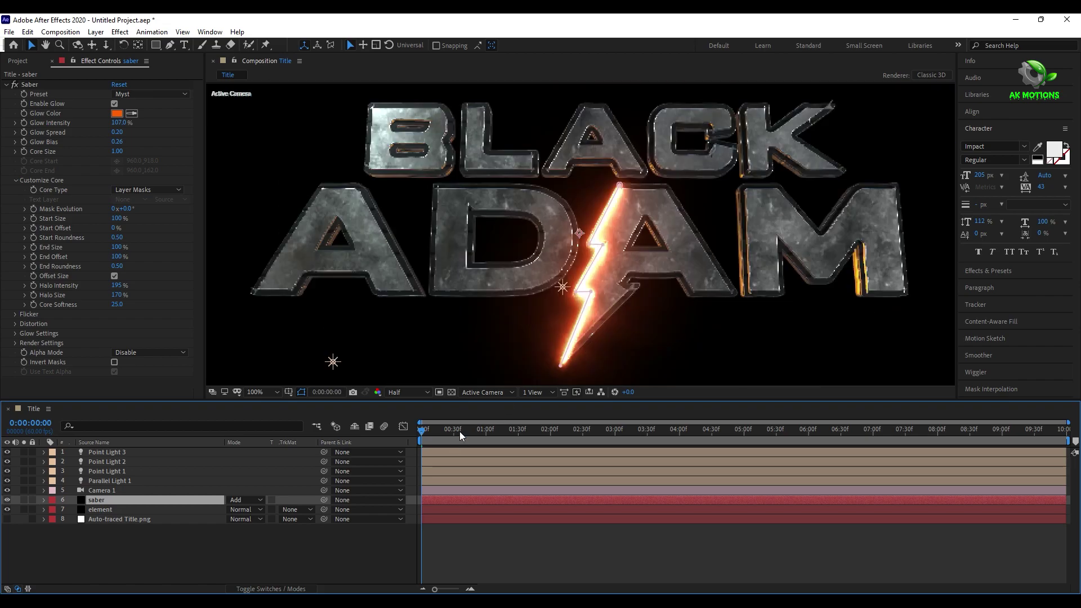
{"action": "left_click_drag", "start_coordinate": [459, 431], "coordinate": [486, 431]}
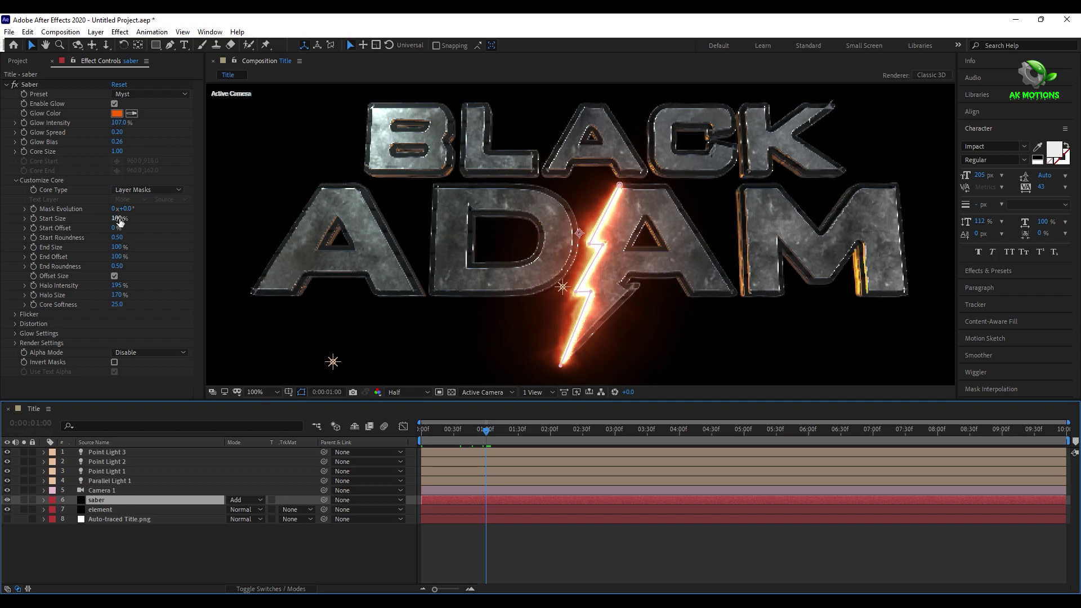
{"action": "left_click_drag", "start_coordinate": [119, 221], "coordinate": [105, 227]}
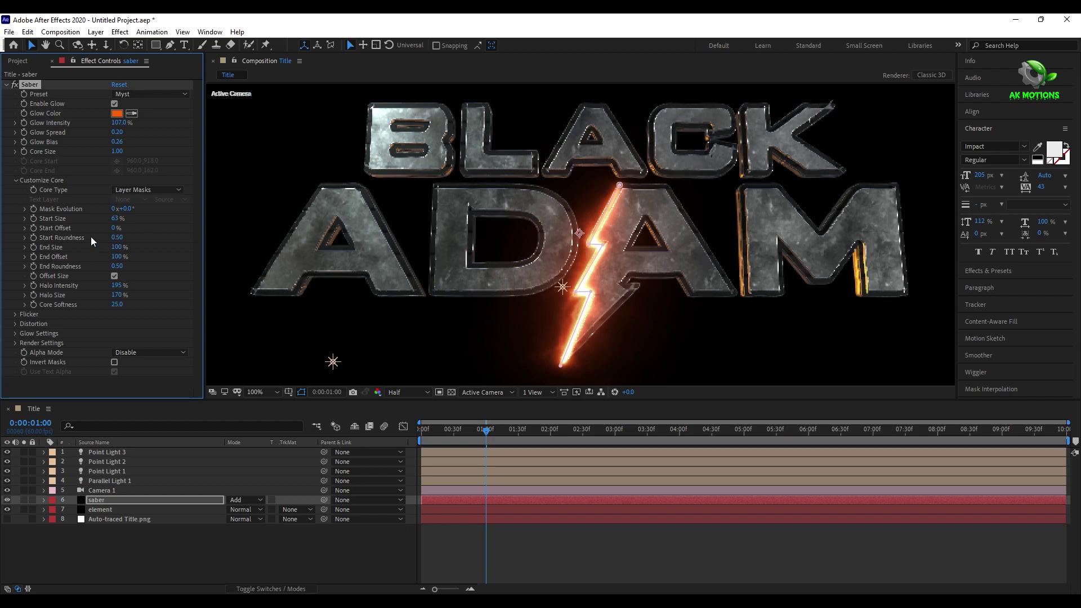
{"action": "left_click_drag", "start_coordinate": [107, 227], "coordinate": [218, 231]}
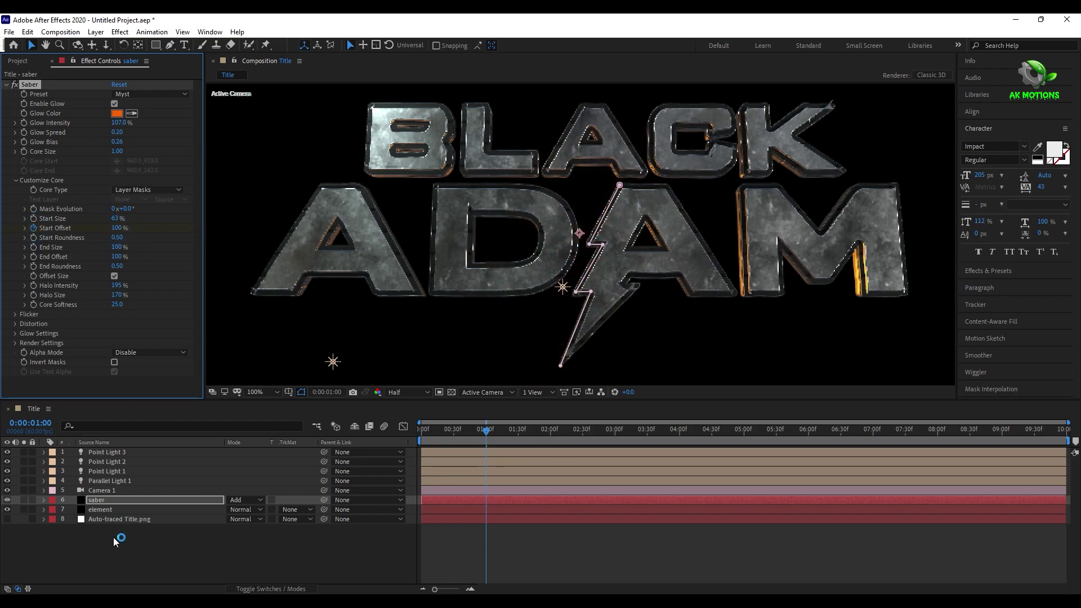
Keyframe Start Offset at 0% at 2:54
{"action": "left_click", "coordinate": [120, 500]}
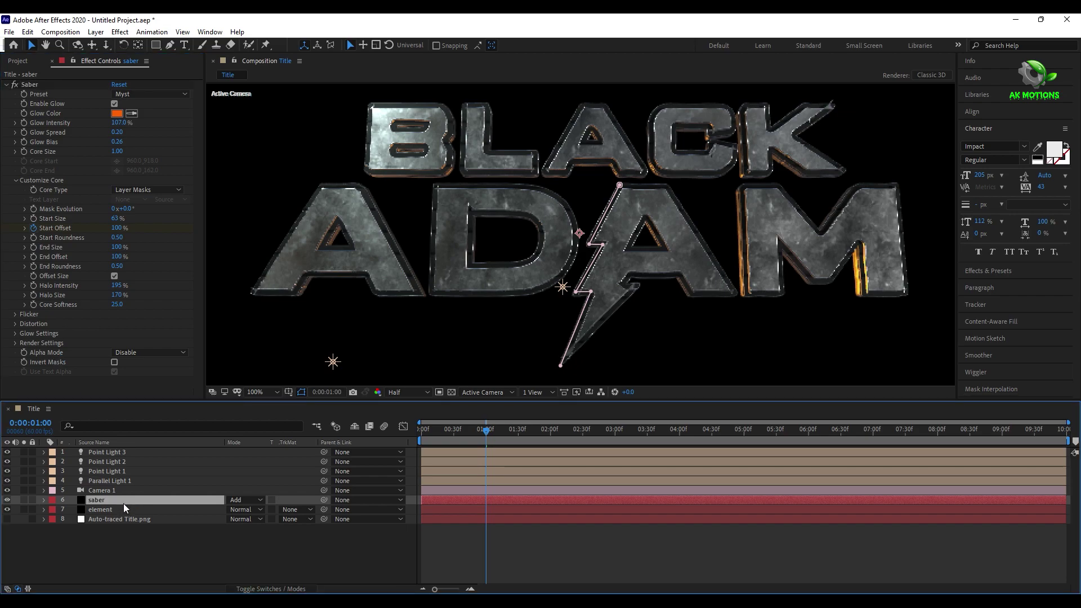
{"action": "key", "text": "u"}
{"action": "left_click_drag", "start_coordinate": [582, 438], "coordinate": [608, 436]}
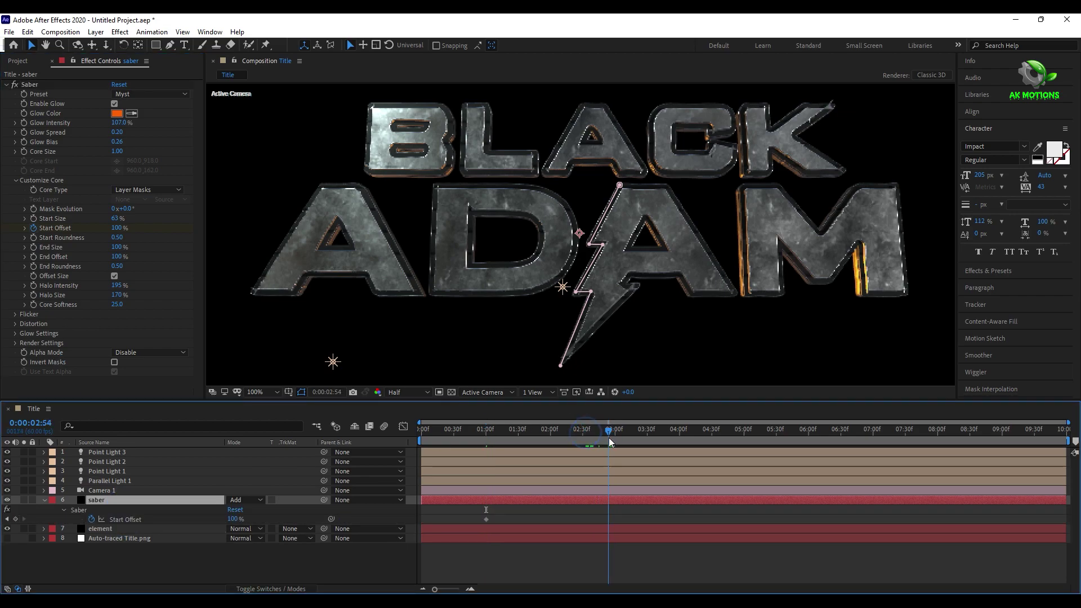
{"action": "left_click", "coordinate": [116, 227]}
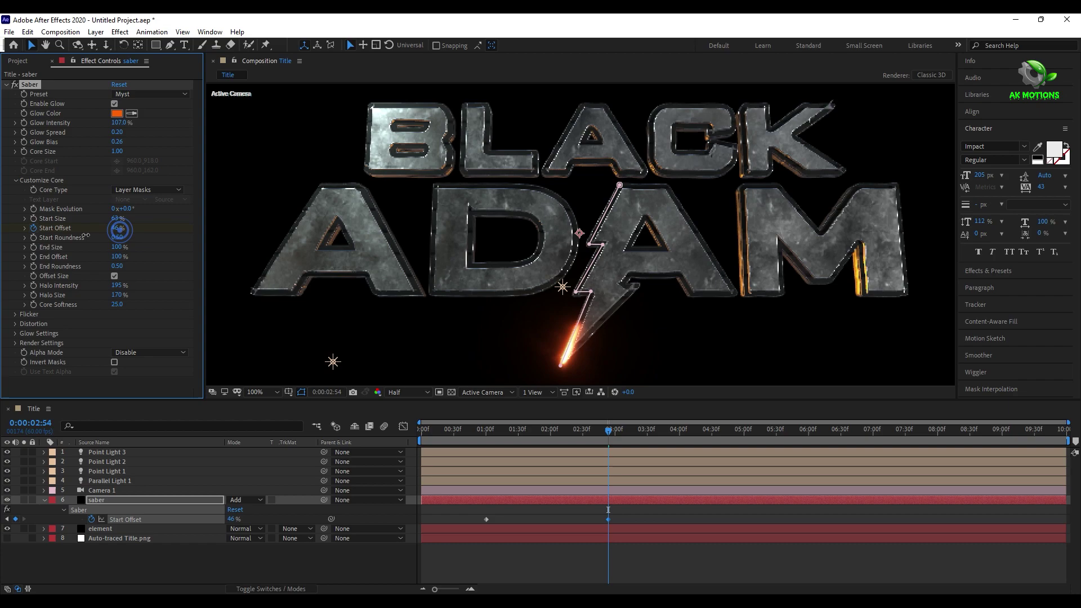
{"action": "type", "text": "0"}
{"action": "key", "text": "Return"}
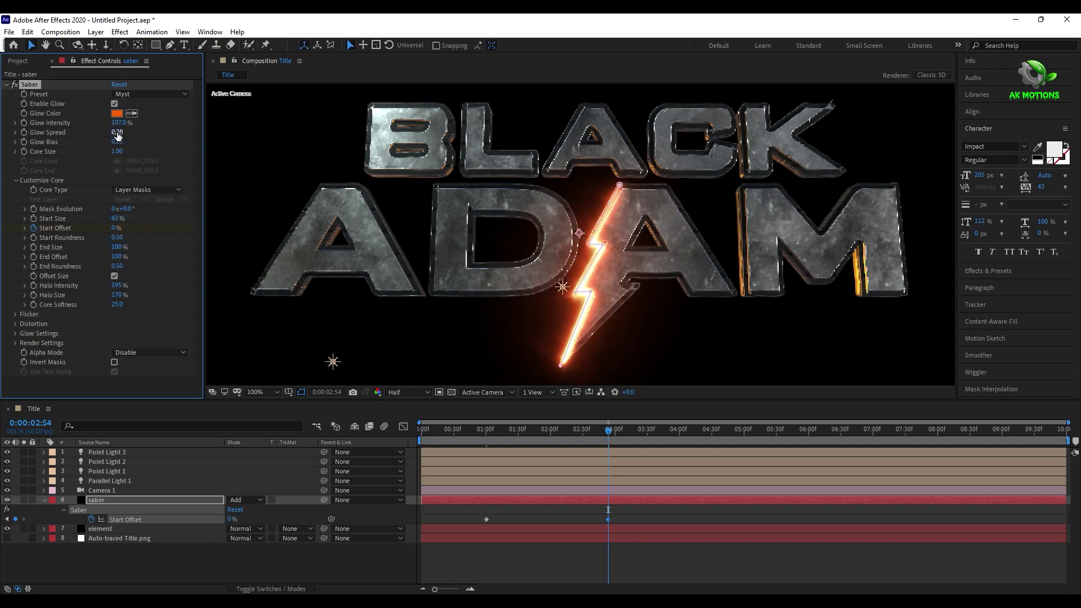
Set Glow Spread to 0.24 and Glow Bias to 0.68, then scrub to check the draw-on
{"action": "left_click_drag", "start_coordinate": [119, 132], "coordinate": [107, 132]}
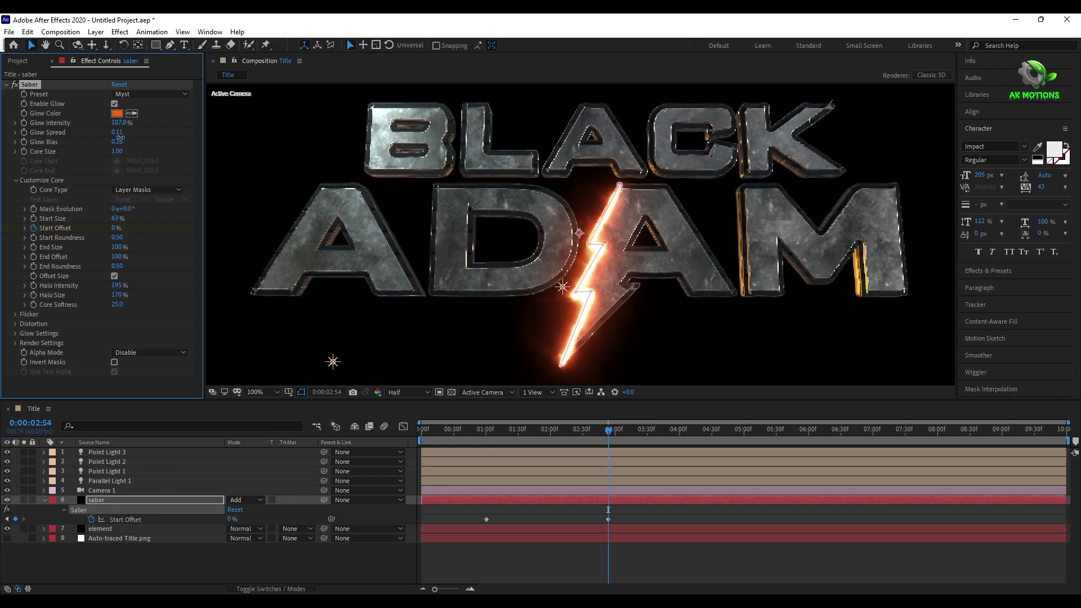
{"action": "mouse_move", "coordinate": [120, 145]}
{"action": "left_mouse_down"}
{"action": "mouse_move", "coordinate": [138, 147]}
{"action": "mouse_move", "coordinate": [120, 133]}
{"action": "mouse_move", "coordinate": [136, 146]}
{"action": "left_mouse_up"}
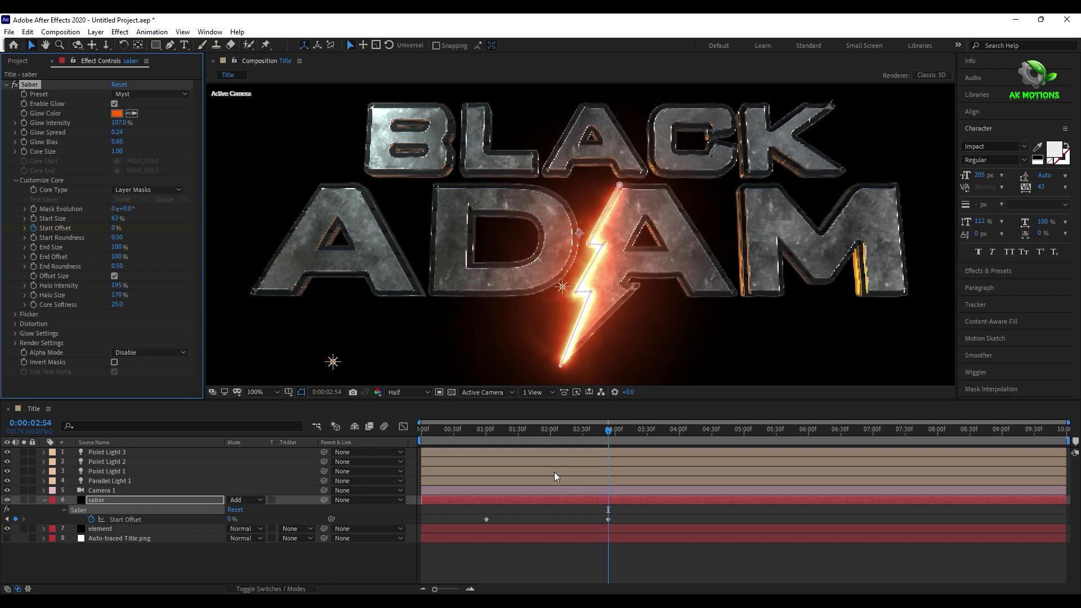
{"action": "left_click_drag", "start_coordinate": [514, 435], "coordinate": [566, 443]}
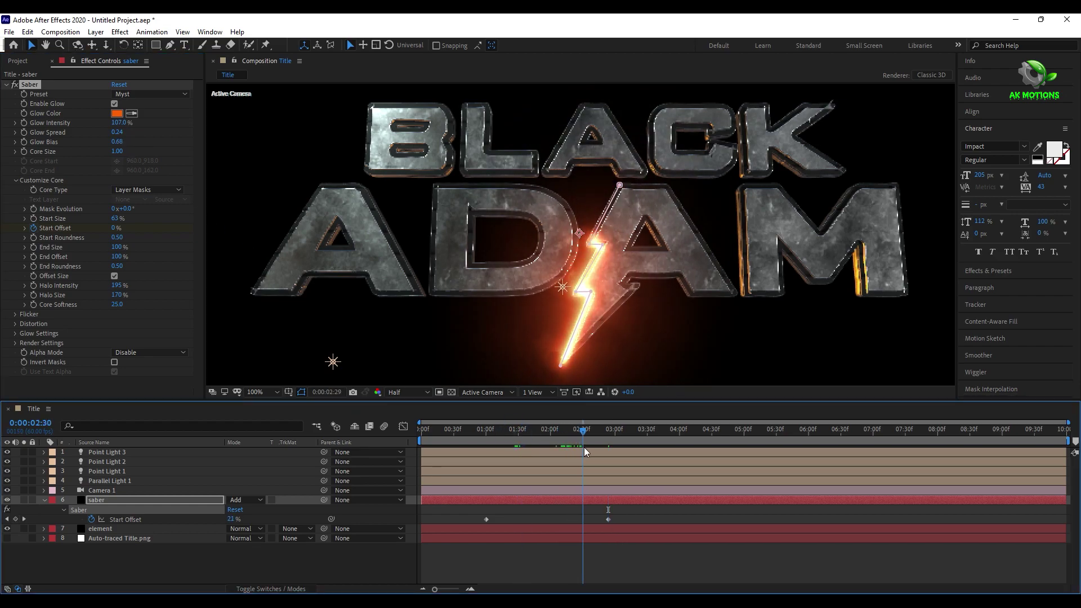
{"action": "left_click_drag", "start_coordinate": [584, 448], "coordinate": [586, 448]}
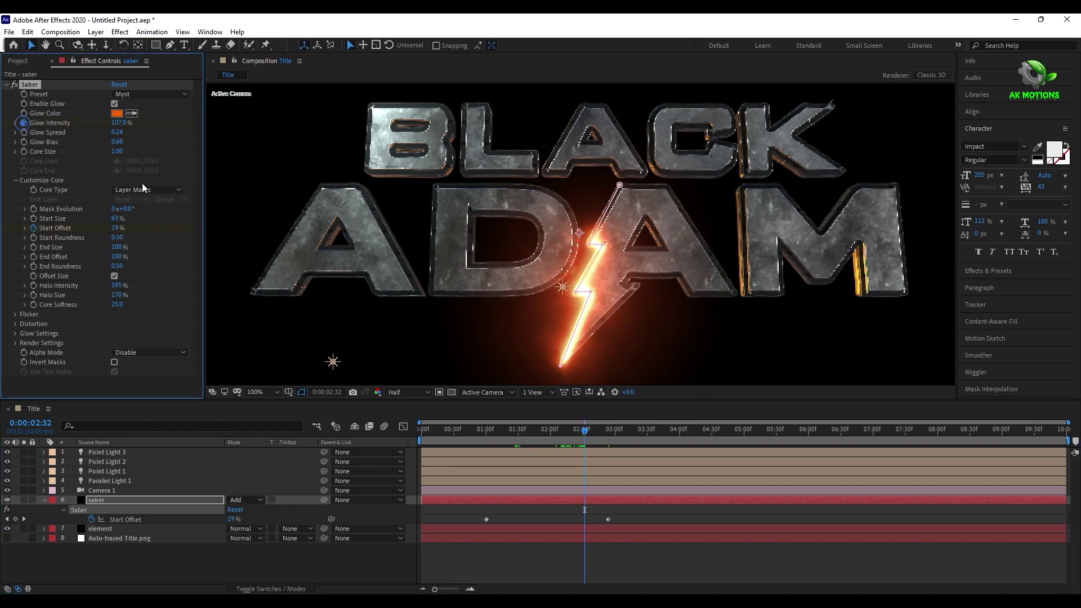
{"action": "left_click_drag", "start_coordinate": [691, 442], "coordinate": [721, 440]}
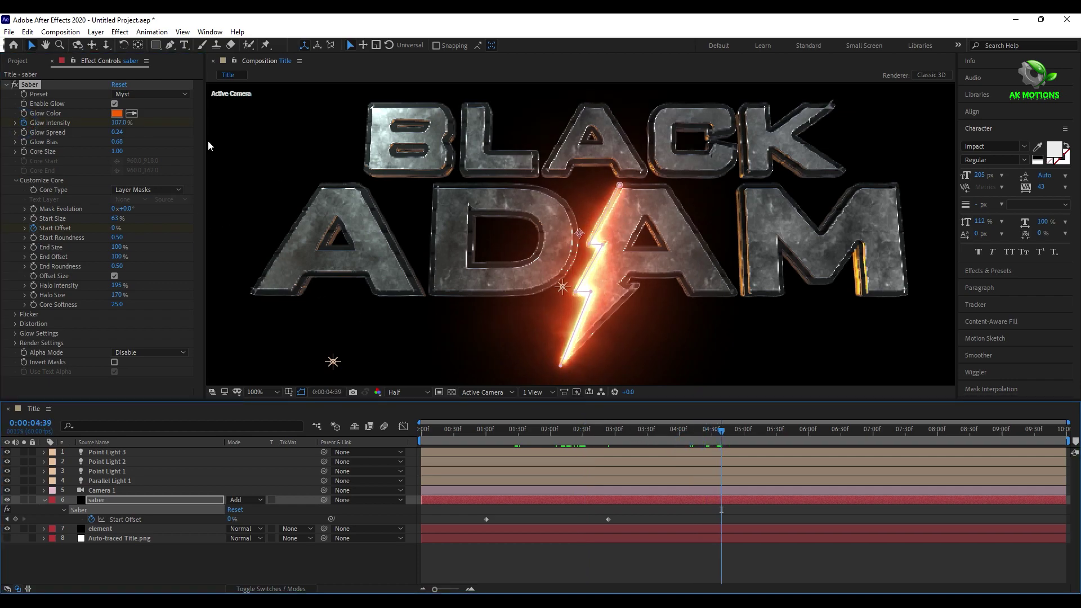
Keyframe Glow Intensity at 80, 20 and 10% at 4:39, 6:31 and 8:46
{"action": "left_click", "coordinate": [119, 123]}
{"action": "type", "text": "80"}
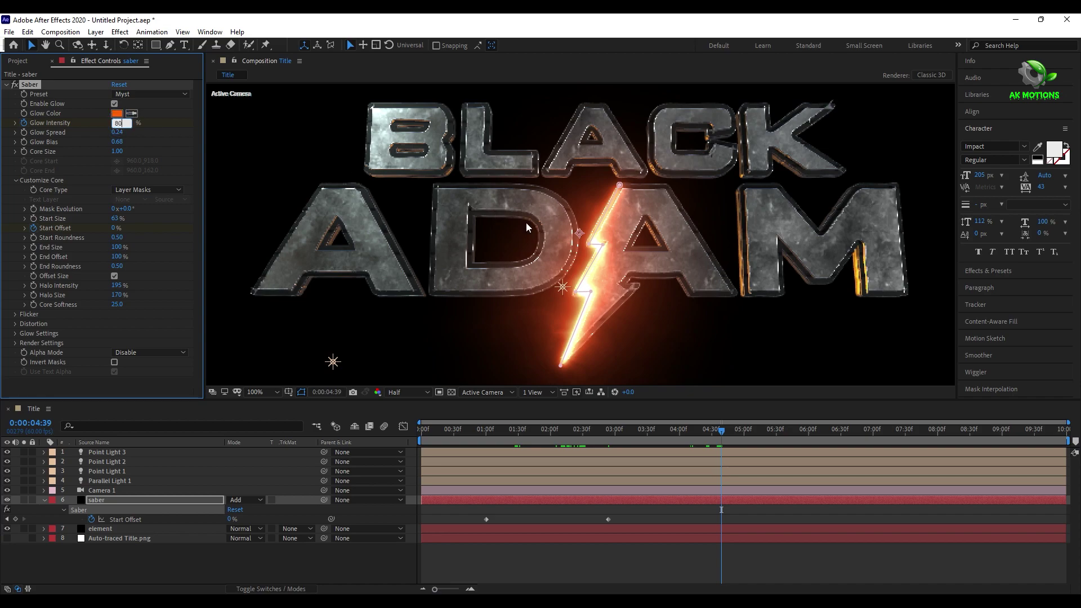
{"action": "left_click", "coordinate": [842, 431]}
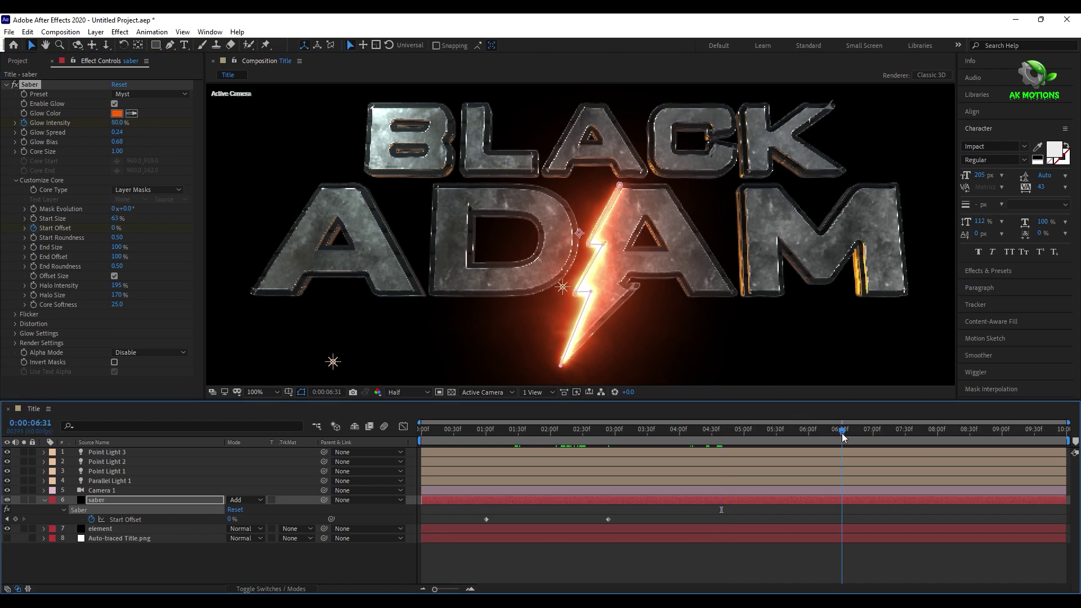
{"action": "left_click", "coordinate": [118, 123]}
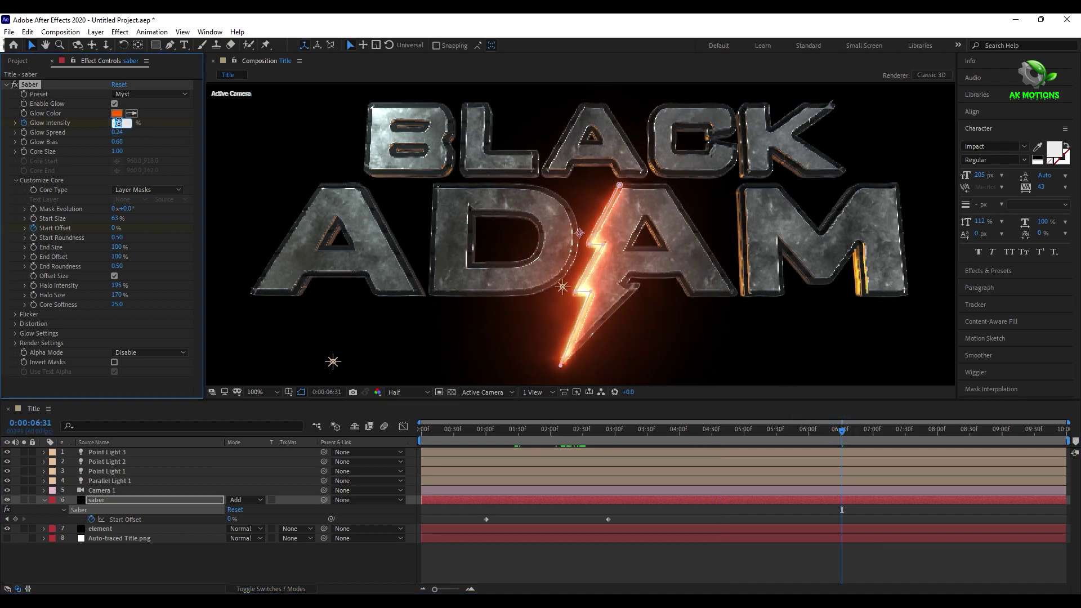
{"action": "type", "text": "20"}
{"action": "key", "text": "Return"}
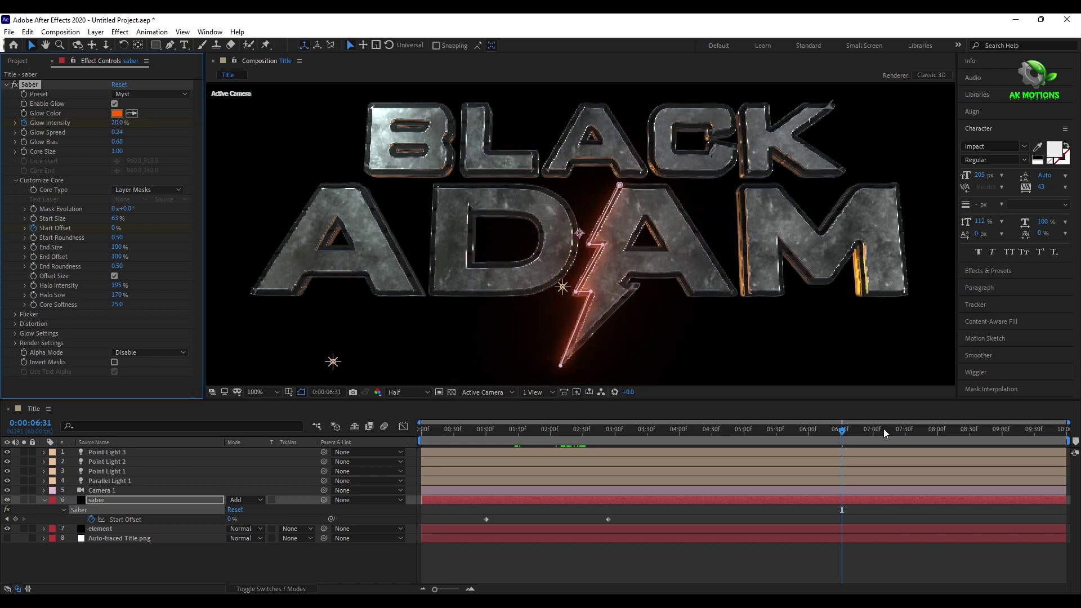
{"action": "left_click", "coordinate": [986, 437]}
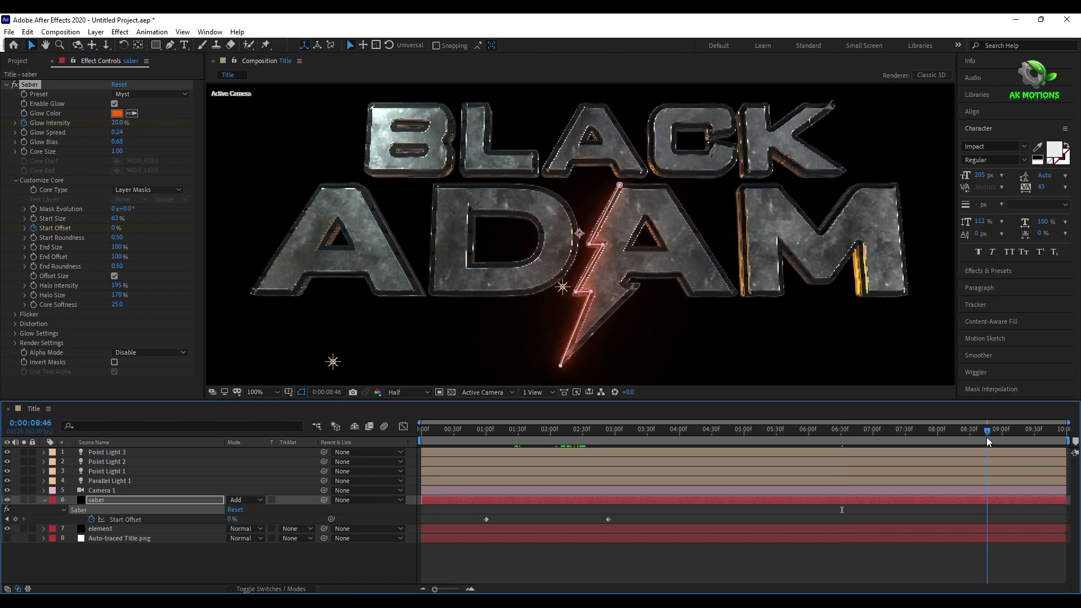
{"action": "left_click", "coordinate": [118, 122]}
{"action": "type", "text": "10"}
{"action": "key", "text": "Return"}
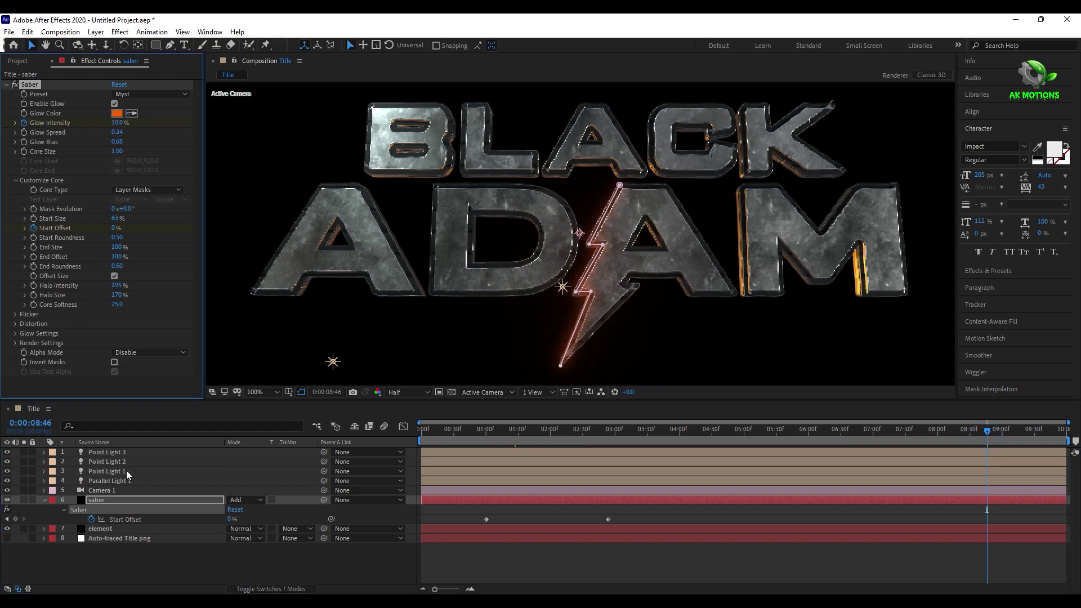
Reveal the saber's keyframed properties and select all its keyframes
{"action": "left_click", "coordinate": [142, 504]}
{"action": "key", "text": "u"}
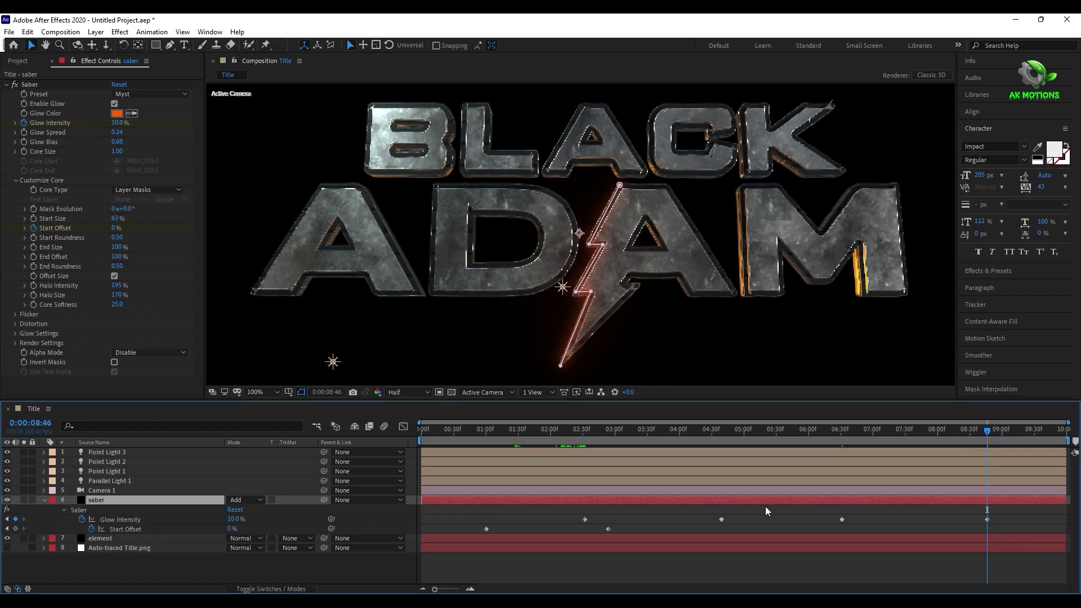
{"action": "key", "text": "ctrl+alt+a"}
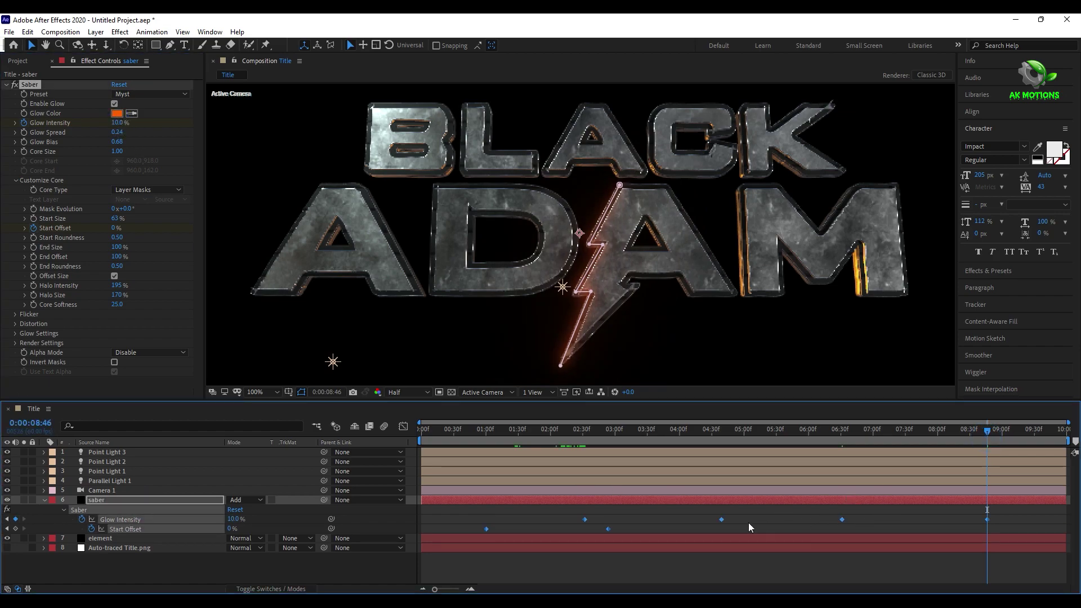
Apply Easy Ease to all saber keyframes, then select the two Start Offset keyframes
{"action": "right_click", "coordinate": [486, 529]}
{"action": "mouse_move", "coordinate": [543, 524]}
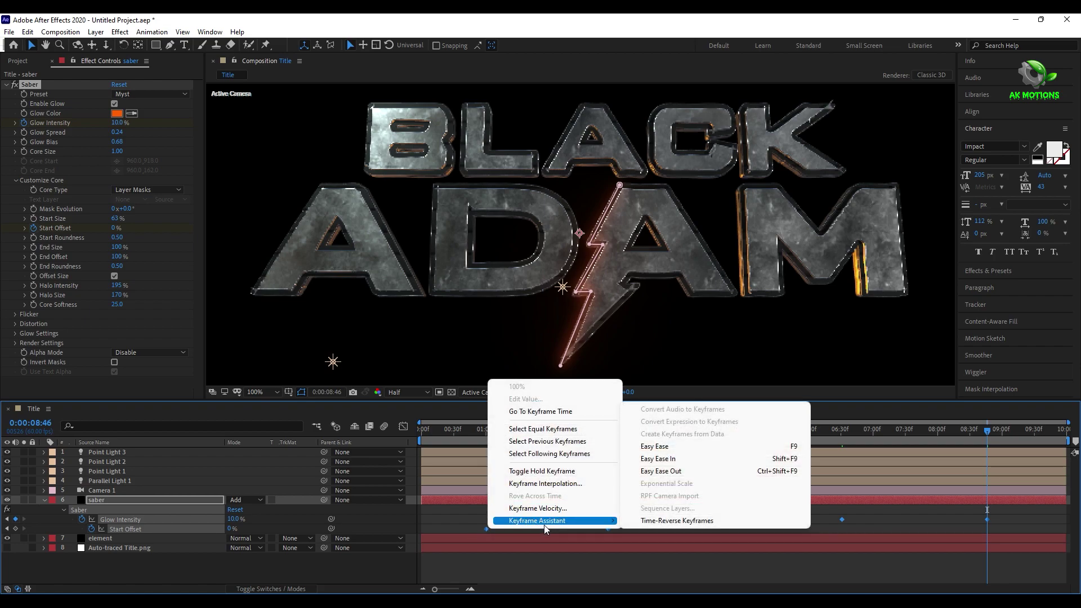
{"action": "left_click", "coordinate": [655, 446]}
{"action": "left_click", "coordinate": [549, 510]}
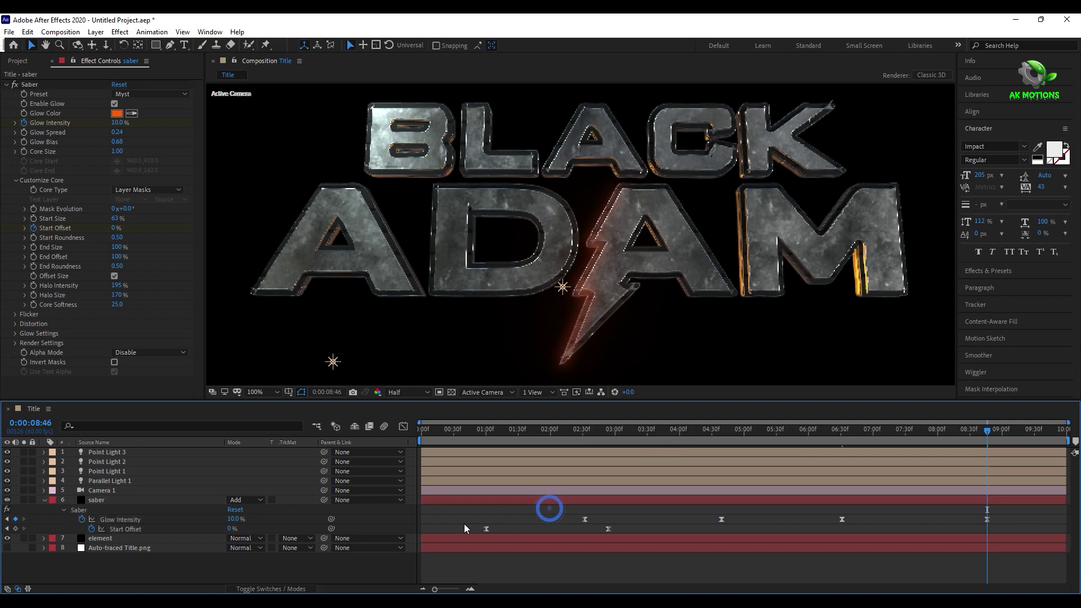
{"action": "left_click_drag", "start_coordinate": [464, 523], "coordinate": [620, 531]}
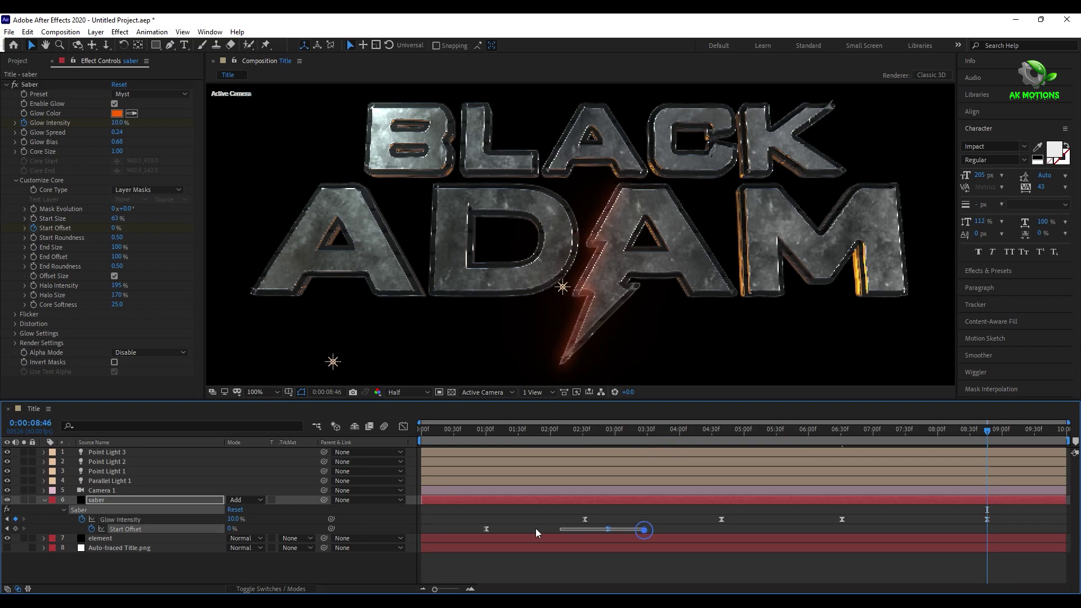
In the speed graph, stretch the Start Offset keyframes' influence to 100%
{"action": "left_click", "coordinate": [403, 427]}
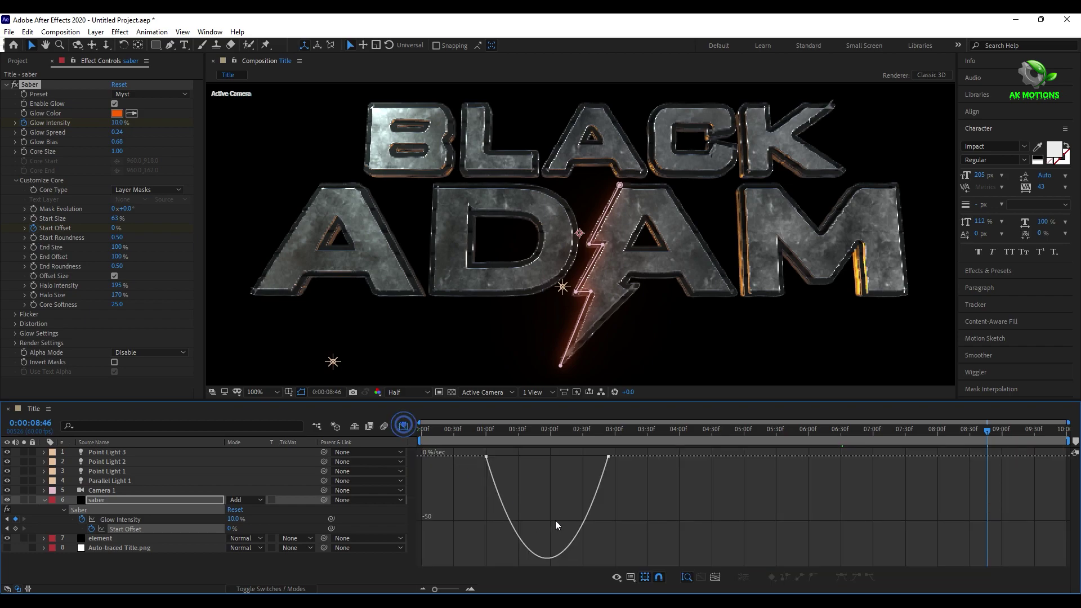
{"action": "left_click", "coordinate": [531, 479]}
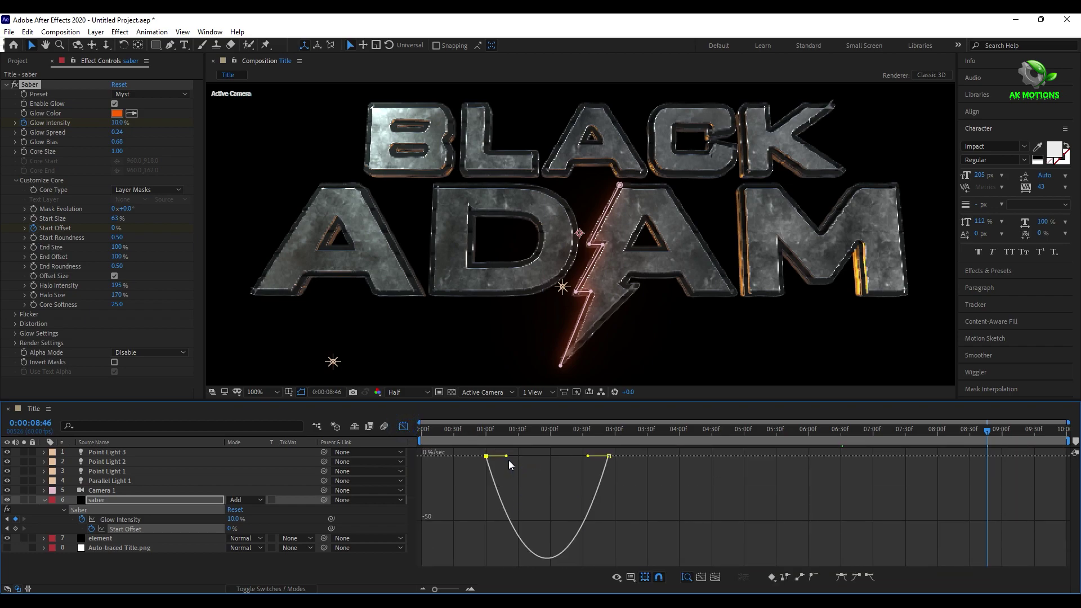
{"action": "left_click_drag", "start_coordinate": [506, 456], "coordinate": [591, 457]}
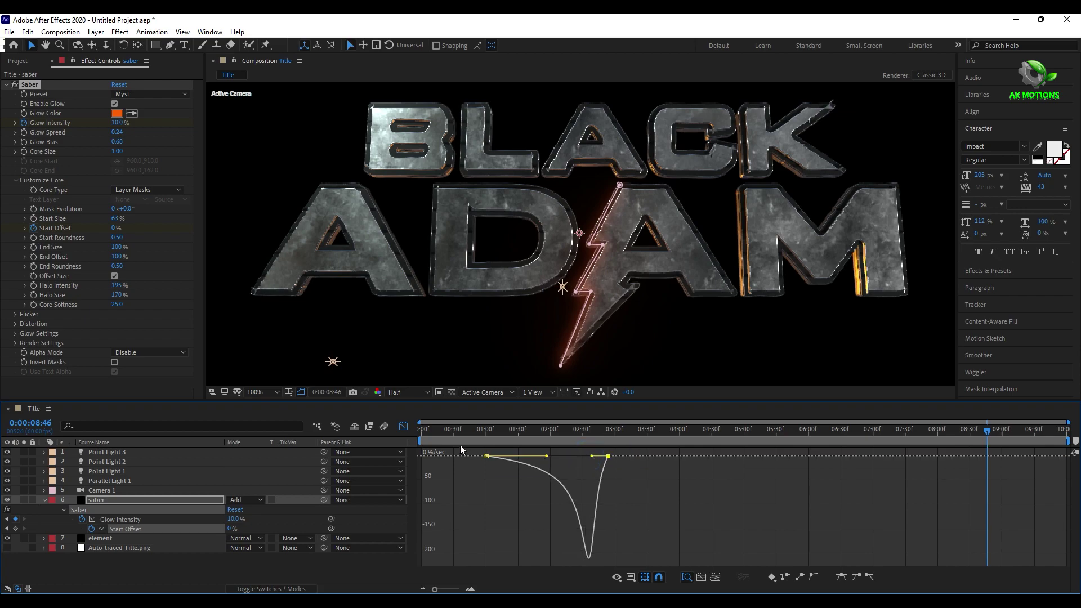
{"action": "left_click_drag", "start_coordinate": [483, 433], "coordinate": [479, 476]}
Preview the lightning, then stop at 03:47 with the comp fit in the viewer
{"action": "key", "text": "space"}
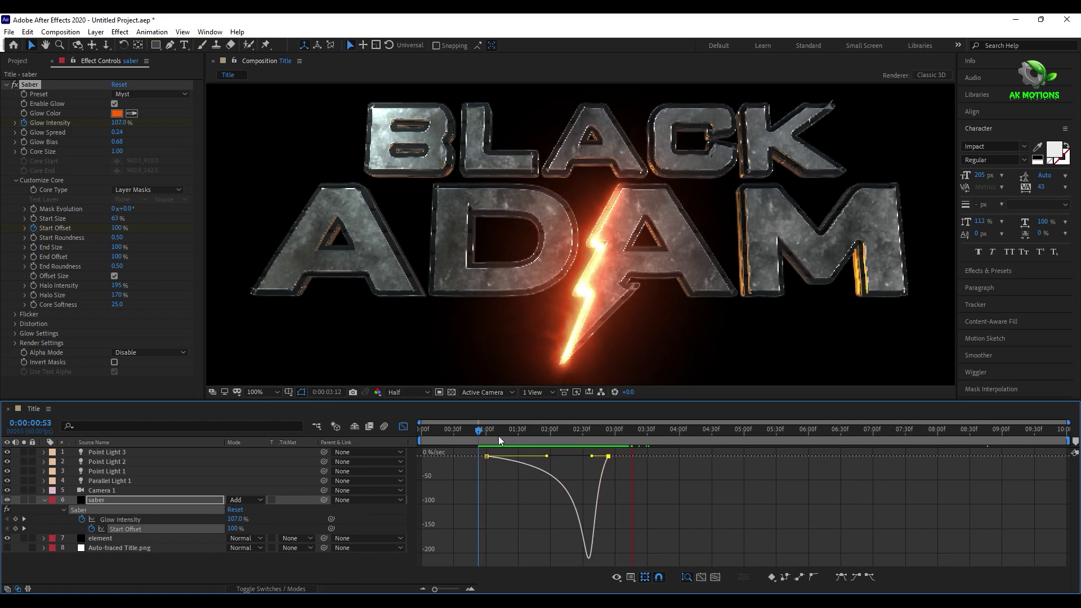
{"action": "left_click_drag", "start_coordinate": [499, 435], "coordinate": [664, 435]}
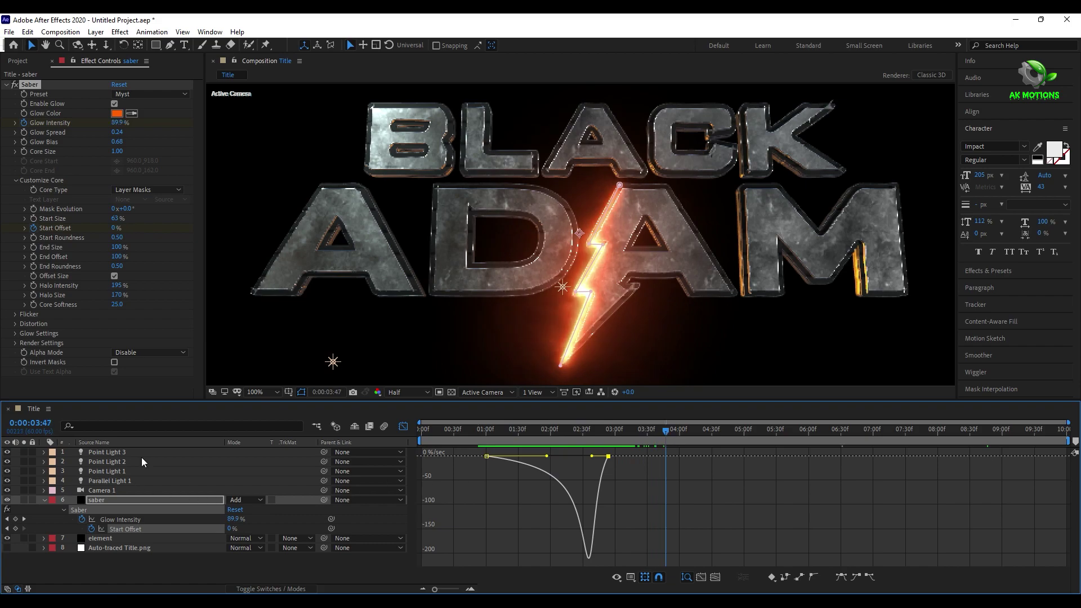
{"action": "left_click", "coordinate": [274, 387]}
Leave the speed graph, collapse the saber layer and scrub through the animation
{"action": "left_click", "coordinate": [279, 207]}
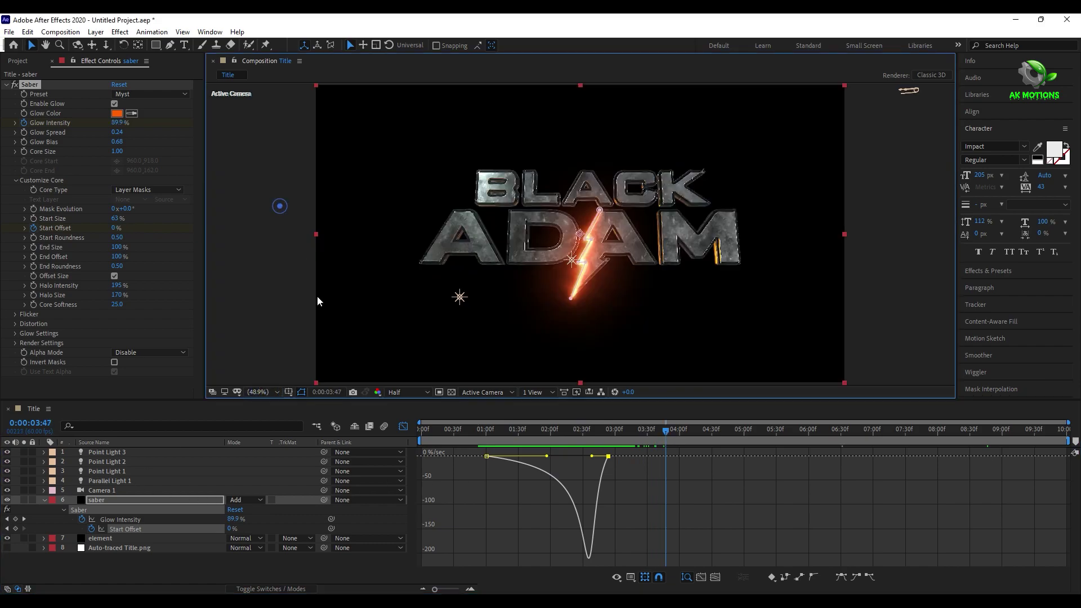
{"action": "left_click", "coordinate": [44, 500]}
{"action": "left_click", "coordinate": [138, 547]}
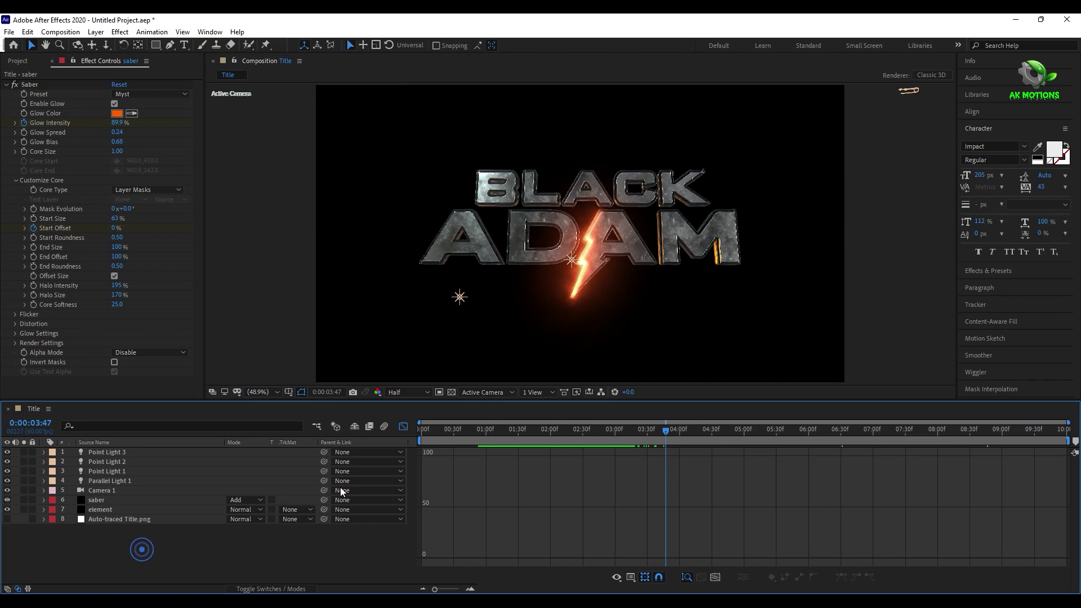
{"action": "left_click", "coordinate": [404, 426]}
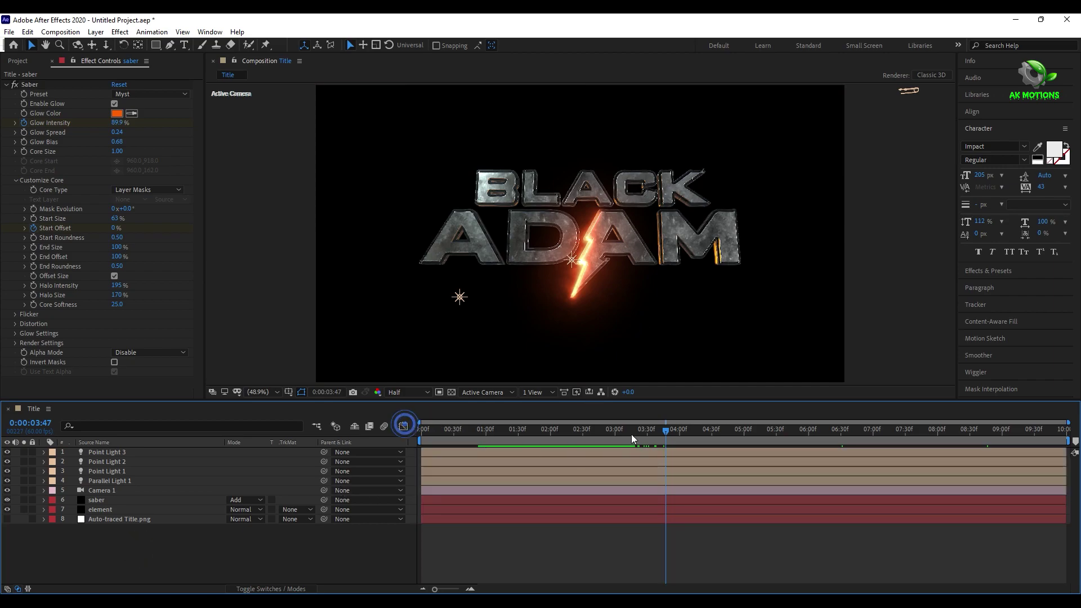
{"action": "left_click_drag", "start_coordinate": [631, 434], "coordinate": [578, 456]}
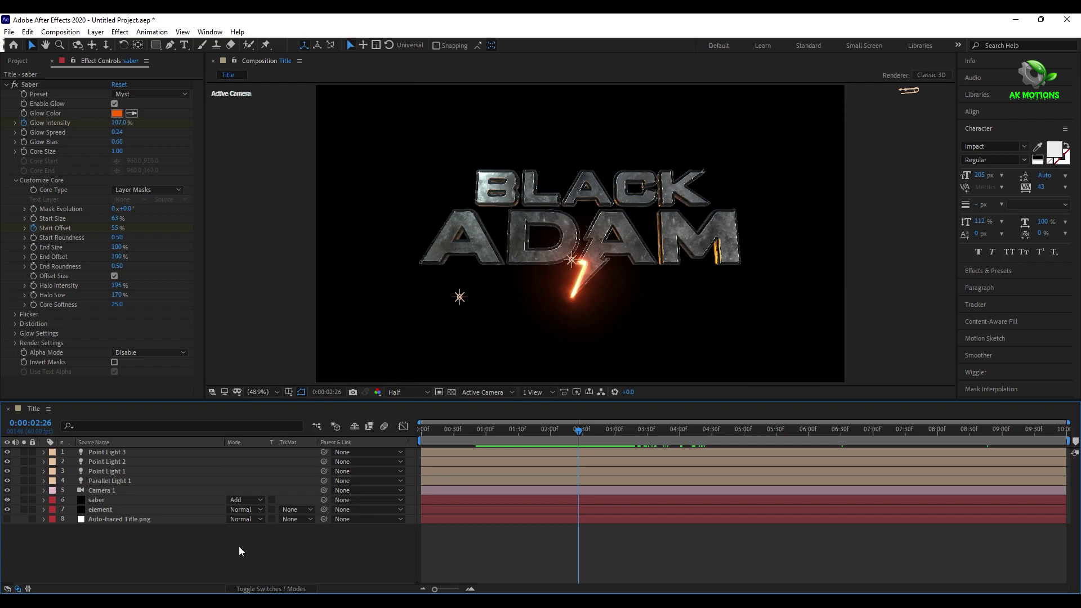
{"action": "left_click", "coordinate": [146, 557]}
Create a new solid named saber and place it below Camera 1
{"action": "key", "text": "ctrl+y"}
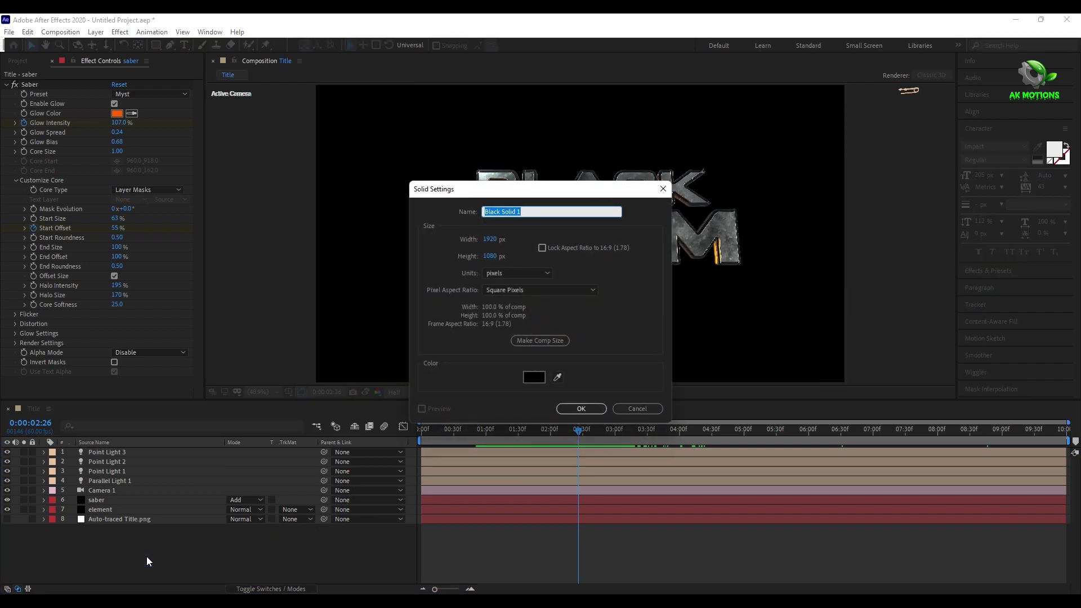
{"action": "type", "text": "saber"}
{"action": "left_click", "coordinate": [583, 408]}
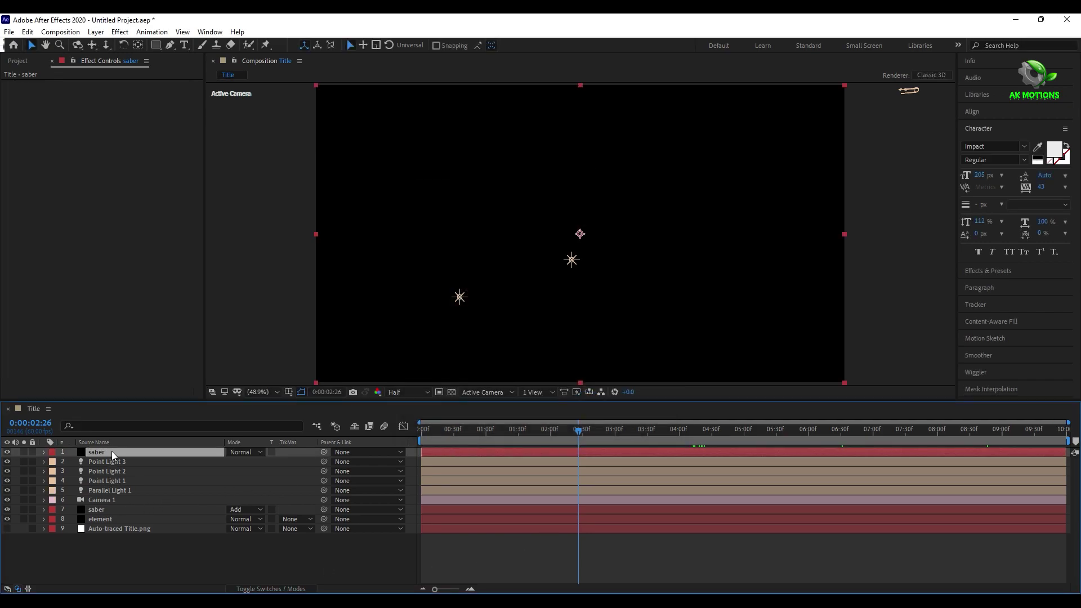
{"action": "left_click_drag", "start_coordinate": [111, 451], "coordinate": [112, 504]}
Check the original saber's glow colour value without changing it
{"action": "left_click", "coordinate": [110, 507]}
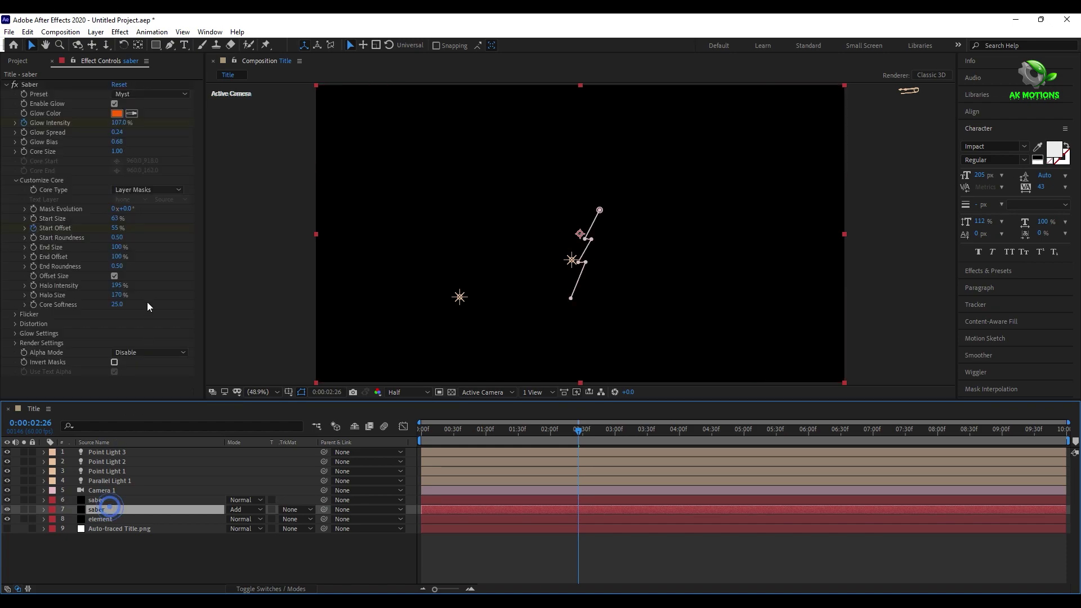
{"action": "left_click", "coordinate": [118, 119]}
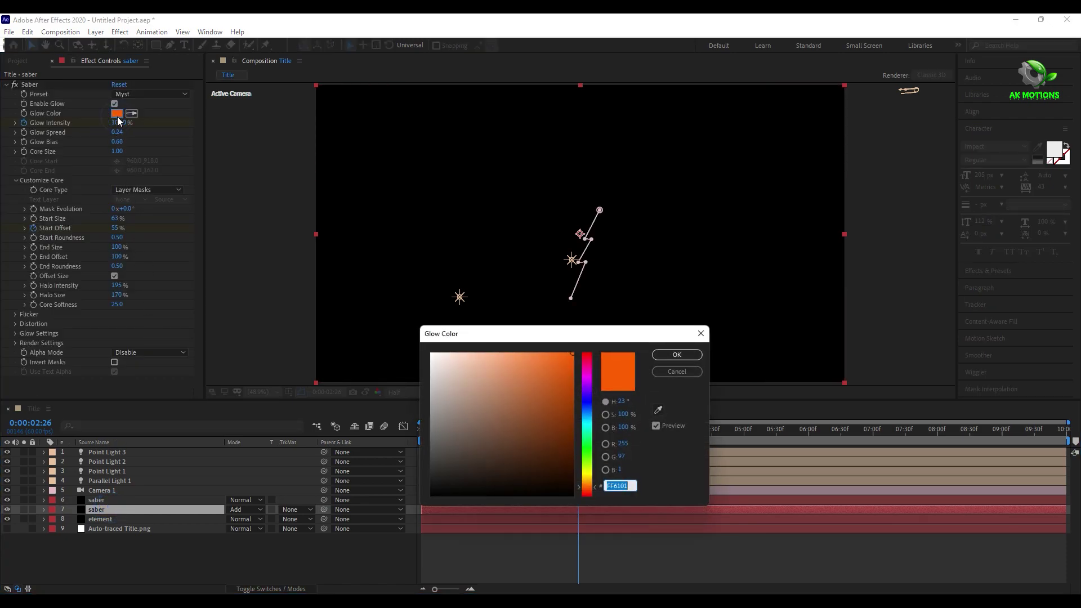
{"action": "left_click", "coordinate": [679, 370]}
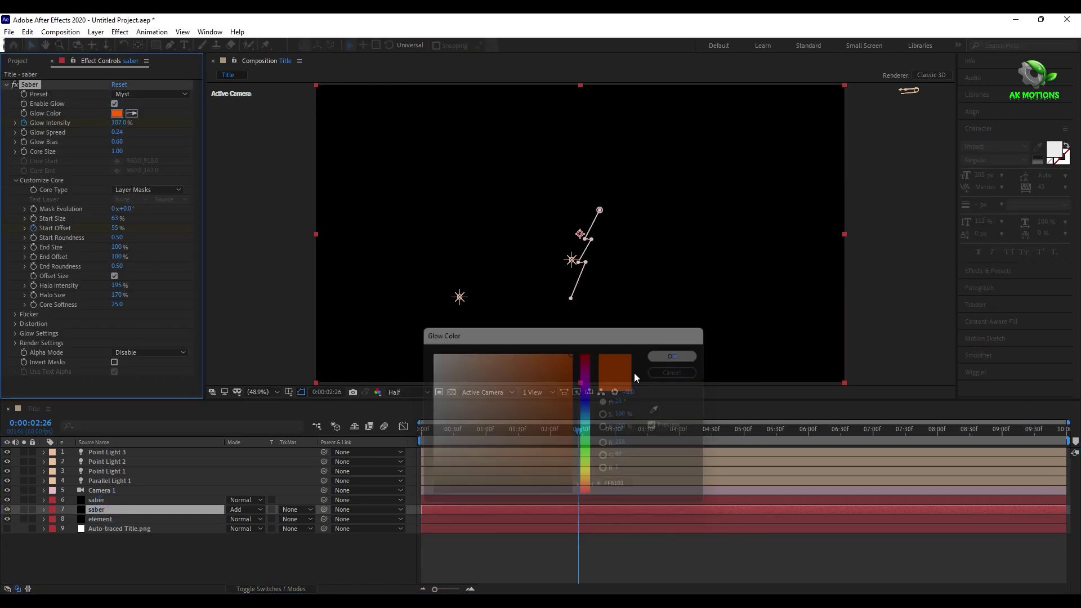
Apply the Saber effect to the new saber solid
{"action": "left_click", "coordinate": [103, 501]}
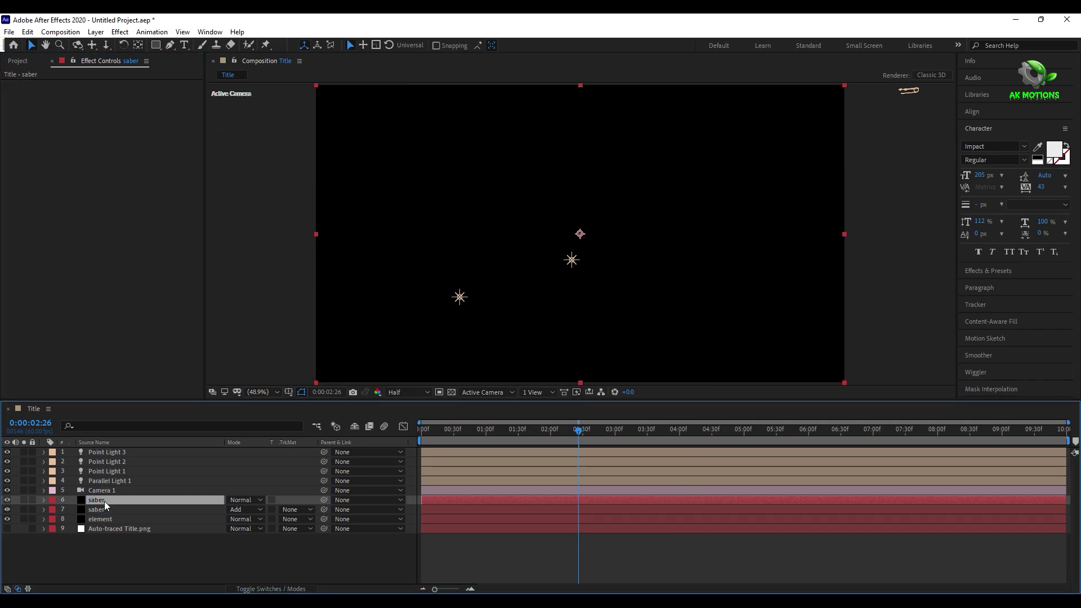
{"action": "key", "text": "ctrl+space"}
{"action": "type", "text": "saber"}
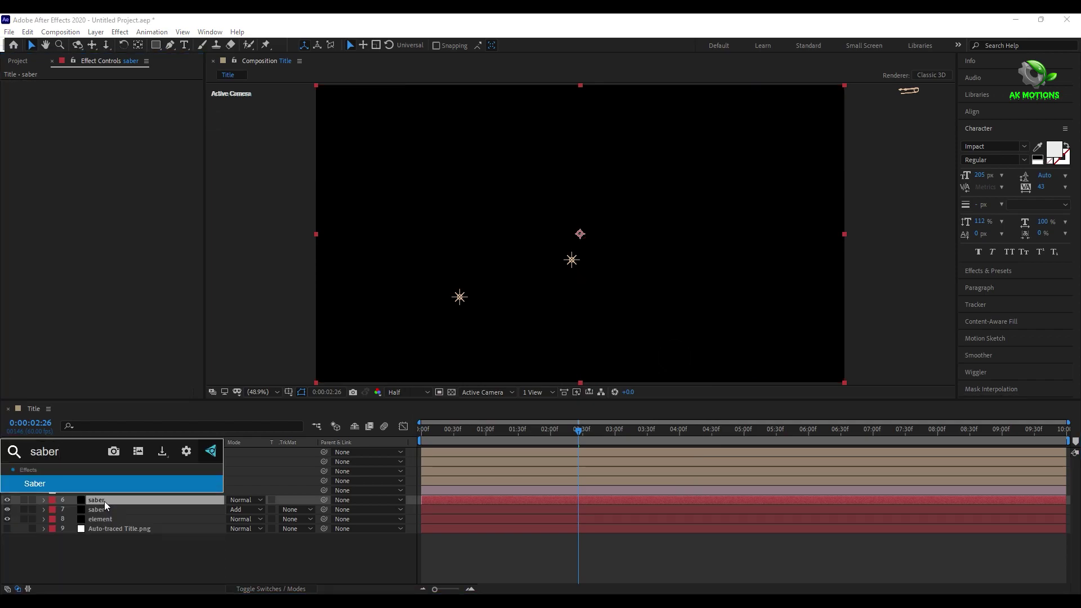
{"action": "key", "text": "Return"}
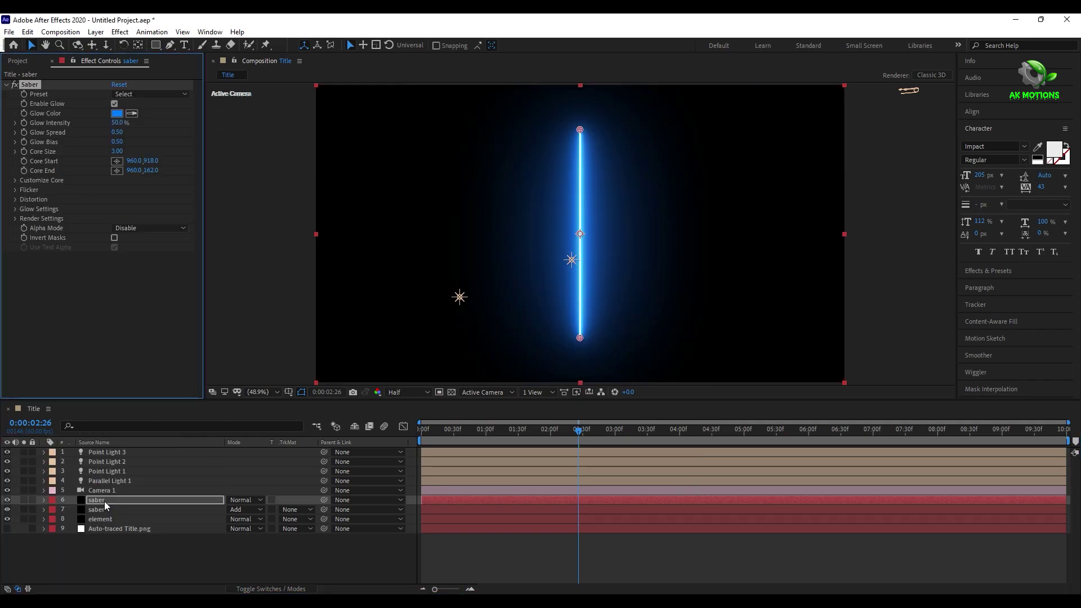
Set the new saber's Glow Color to orange FF6101
{"action": "left_click", "coordinate": [116, 113]}
{"action": "type", "text": "FF6101"}
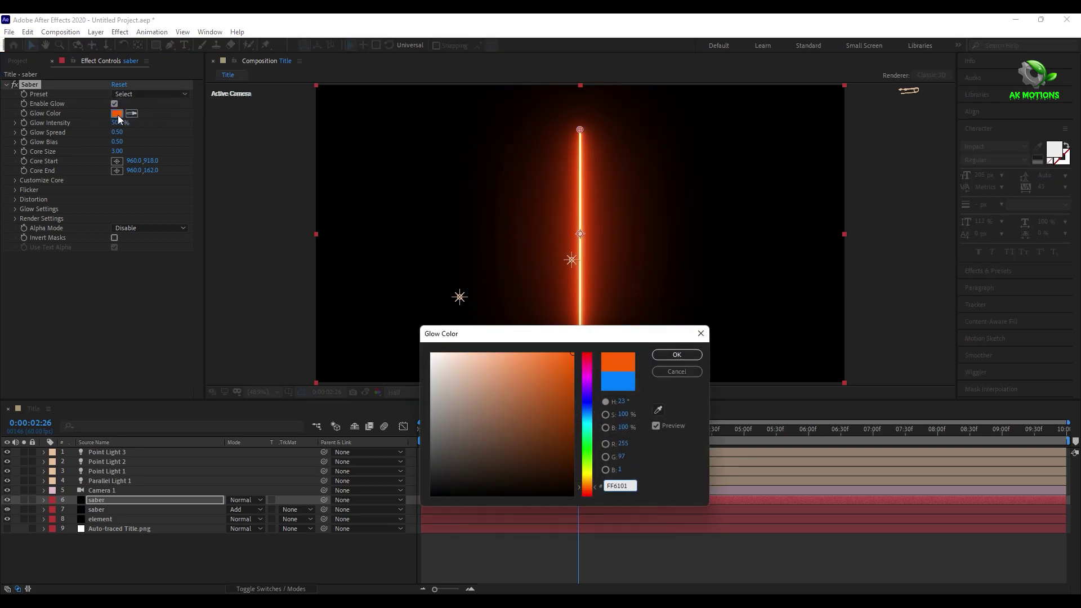
{"action": "left_click", "coordinate": [677, 355]}
Drag Core End down, enlarge Core Size, and raise Glow Bias to 4.94 and intensity to 105%, placing both points bottom centre
{"action": "left_click_drag", "start_coordinate": [579, 129], "coordinate": [576, 368]}
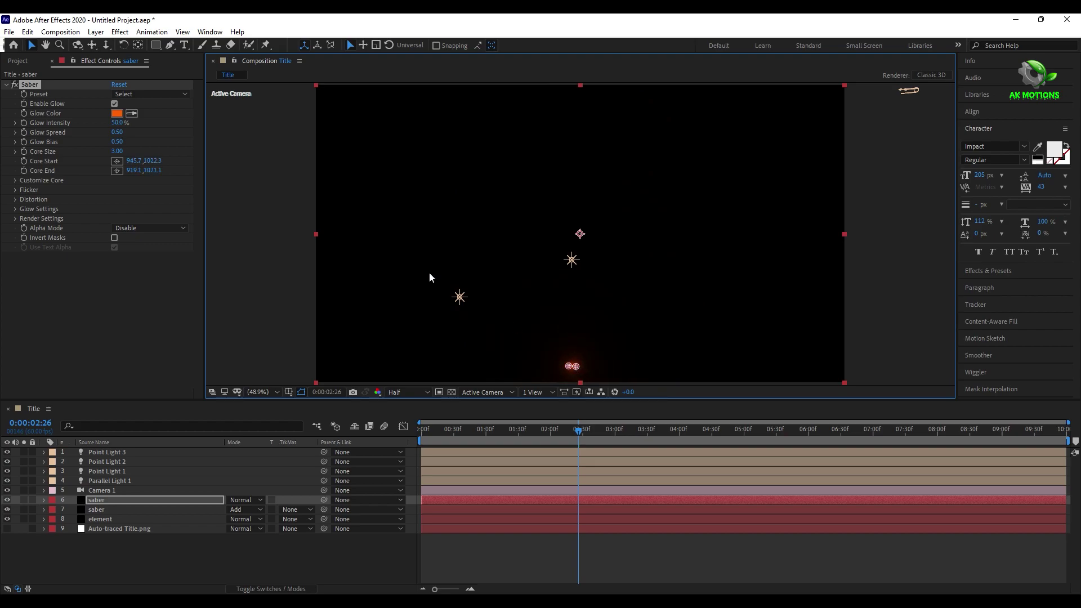
{"action": "left_click_drag", "start_coordinate": [119, 156], "coordinate": [280, 192]}
{"action": "left_click_drag", "start_coordinate": [115, 142], "coordinate": [471, 185]}
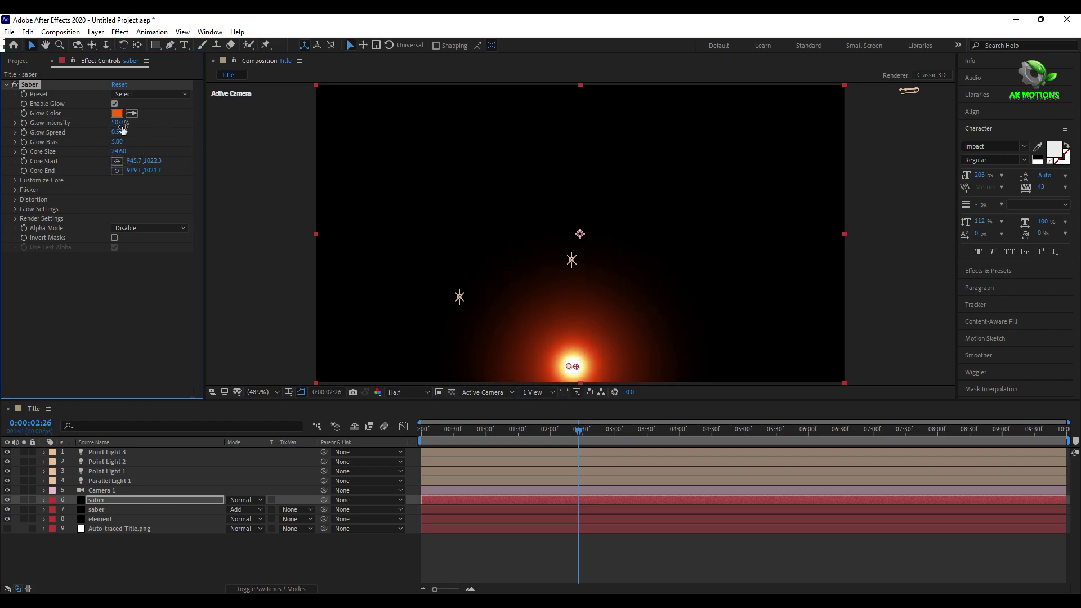
{"action": "left_click_drag", "start_coordinate": [117, 122], "coordinate": [136, 134]}
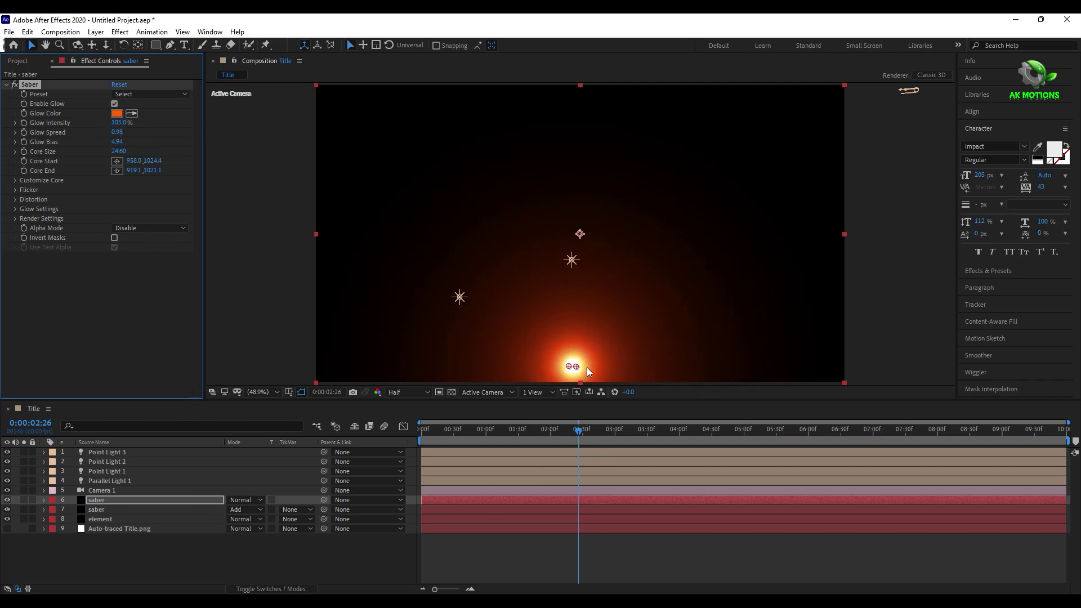
{"action": "mouse_move", "coordinate": [568, 367]}
{"action": "left_mouse_down"}
{"action": "mouse_move", "coordinate": [590, 366]}
{"action": "mouse_move", "coordinate": [570, 366]}
{"action": "left_mouse_up"}
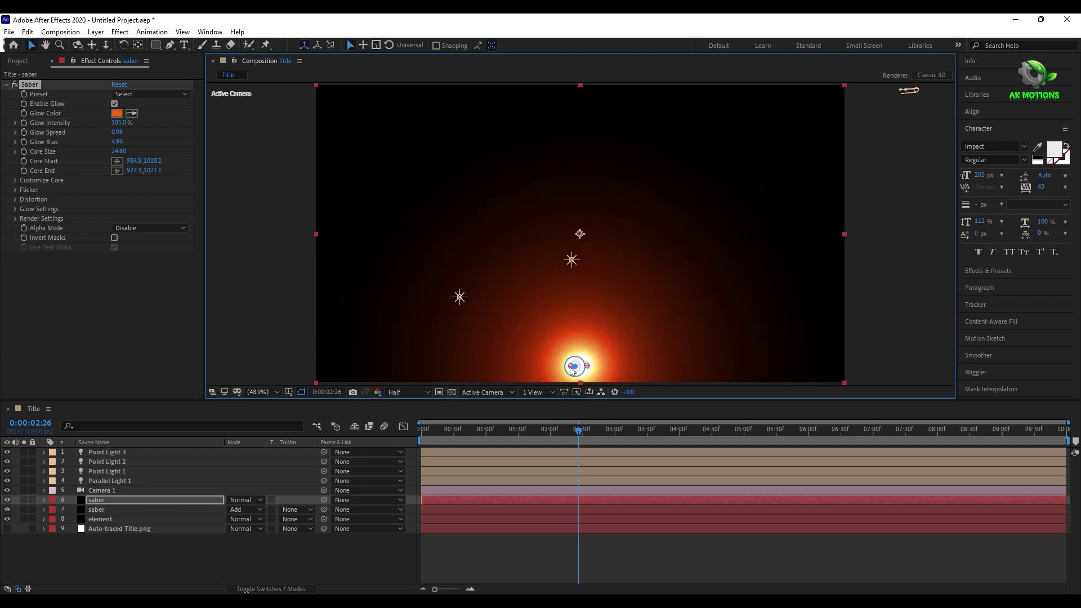
{"action": "mouse_move", "coordinate": [454, 440]}
{"action": "left_mouse_down"}
{"action": "mouse_move", "coordinate": [434, 453]}
{"action": "mouse_move", "coordinate": [444, 455]}
{"action": "left_mouse_up"}
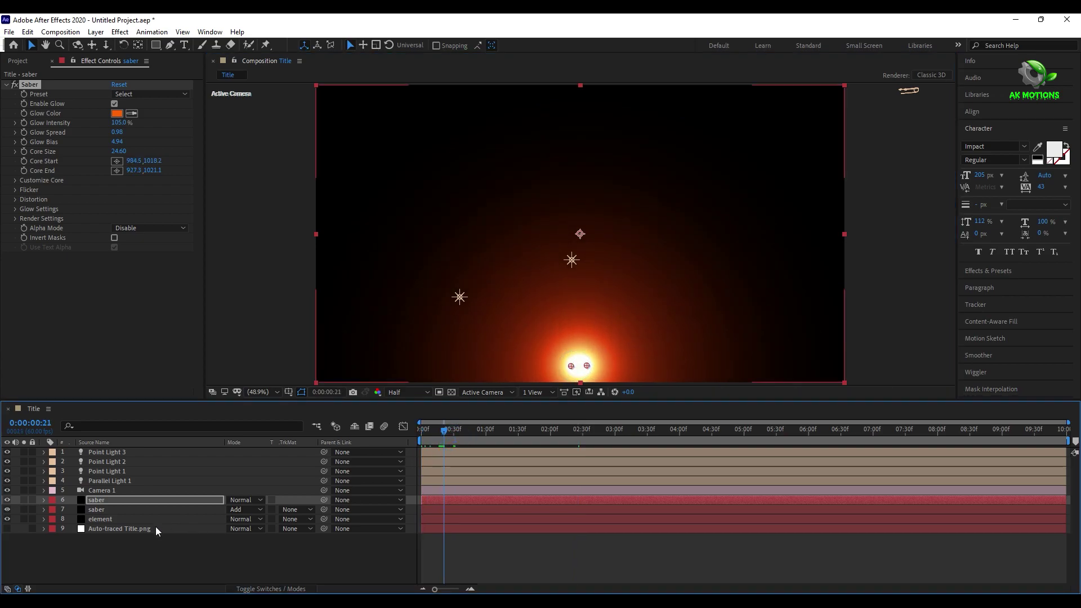
Keyframe the glow layer's Opacity from 0% at 00:21 to 100% at 01:16
{"action": "left_click", "coordinate": [133, 499]}
{"action": "key", "text": "t"}
{"action": "left_click", "coordinate": [73, 509]}
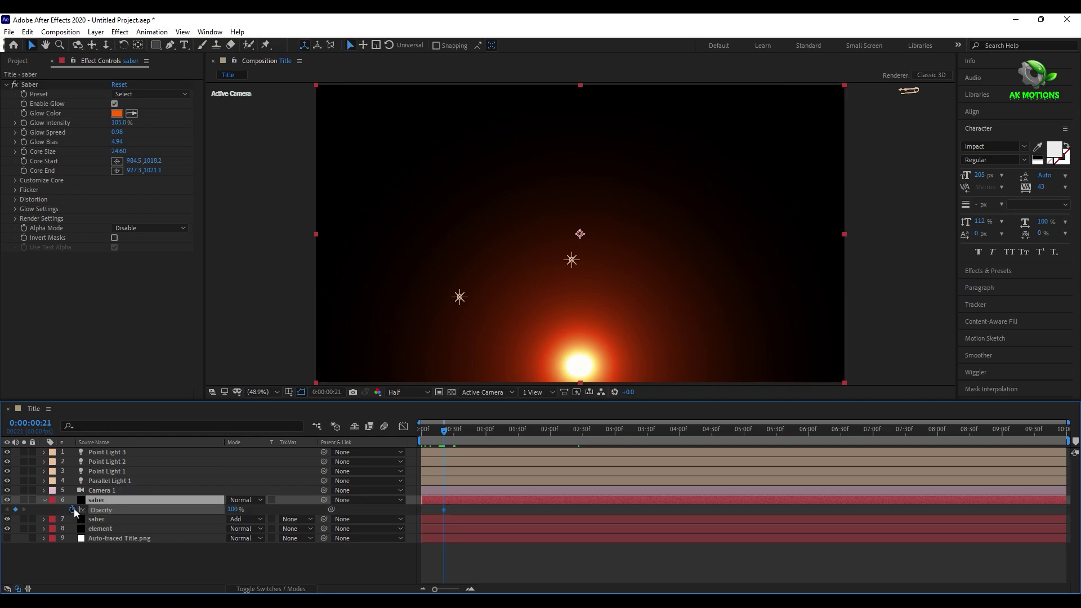
{"action": "left_click_drag", "start_coordinate": [237, 510], "coordinate": [214, 510]}
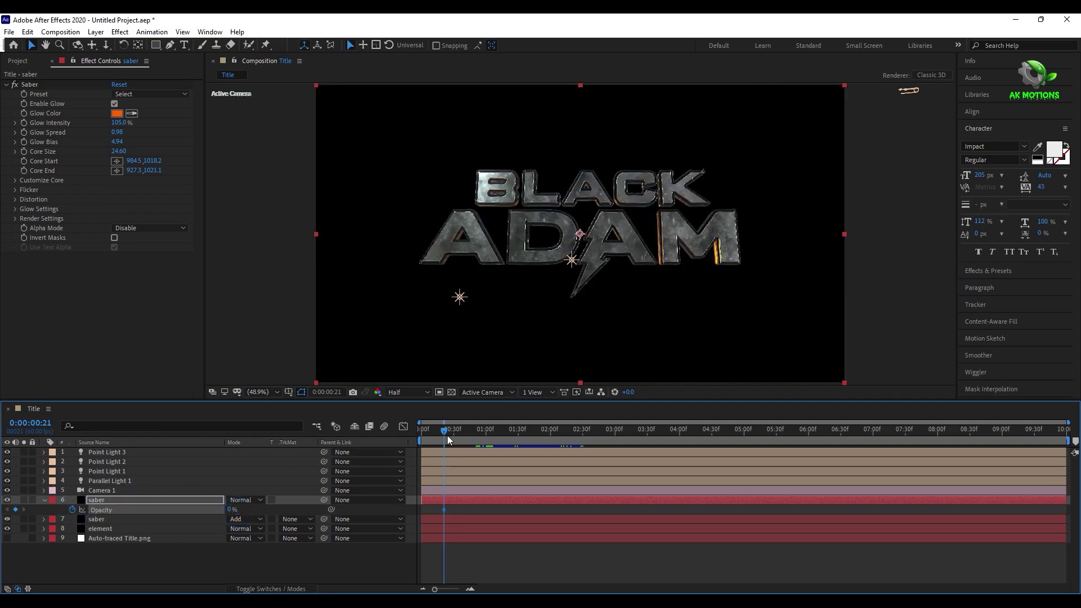
{"action": "left_click_drag", "start_coordinate": [449, 439], "coordinate": [503, 443]}
{"action": "left_click_drag", "start_coordinate": [233, 508], "coordinate": [283, 495]}
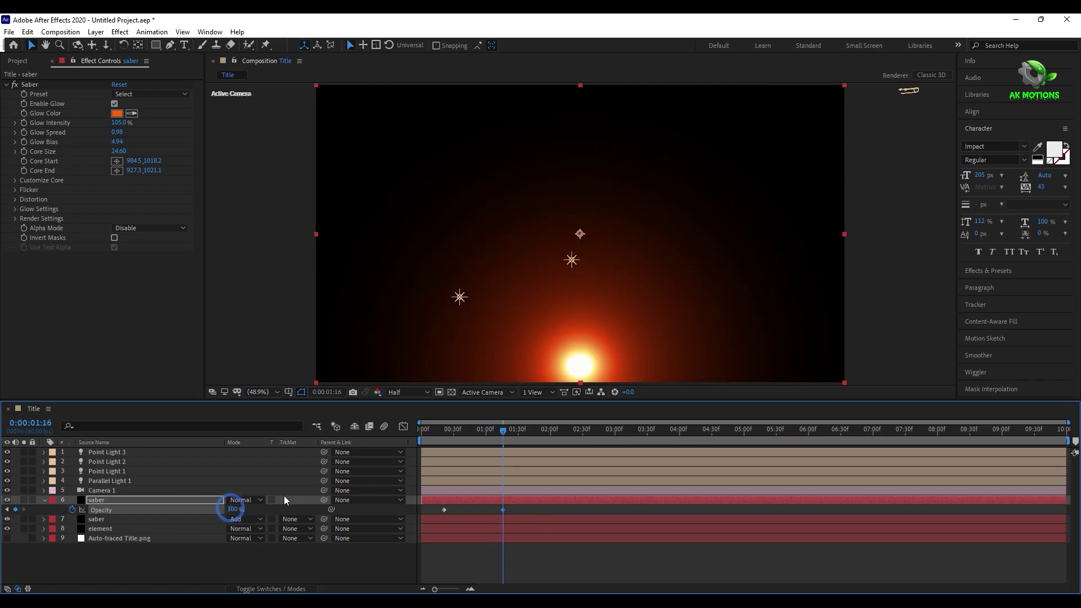
Set the glow layer's blend mode to Add and move the 100% keyframe to 01:04
{"action": "left_click", "coordinate": [258, 501]}
{"action": "left_click", "coordinate": [303, 214]}
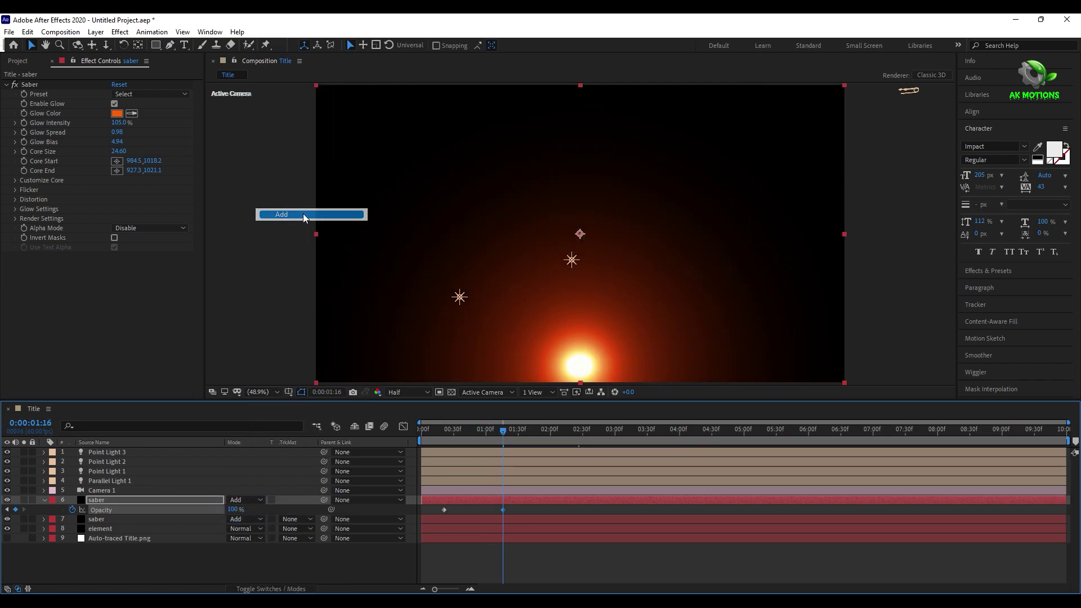
{"action": "left_click_drag", "start_coordinate": [478, 435], "coordinate": [489, 461]}
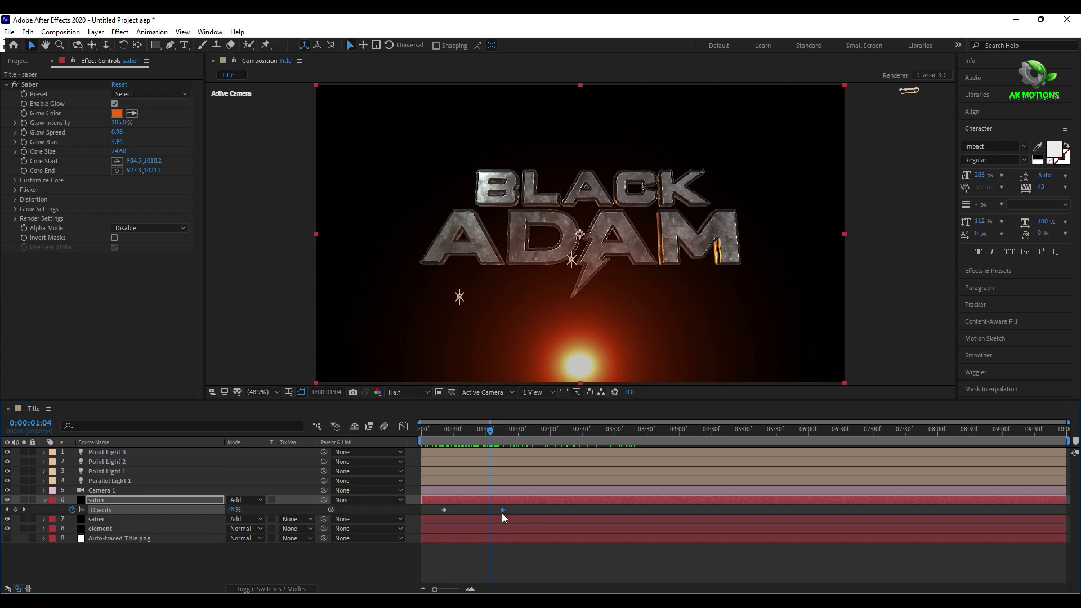
{"action": "left_click_drag", "start_coordinate": [503, 510], "coordinate": [491, 510]}
{"action": "left_click_drag", "start_coordinate": [488, 432], "coordinate": [506, 435]}
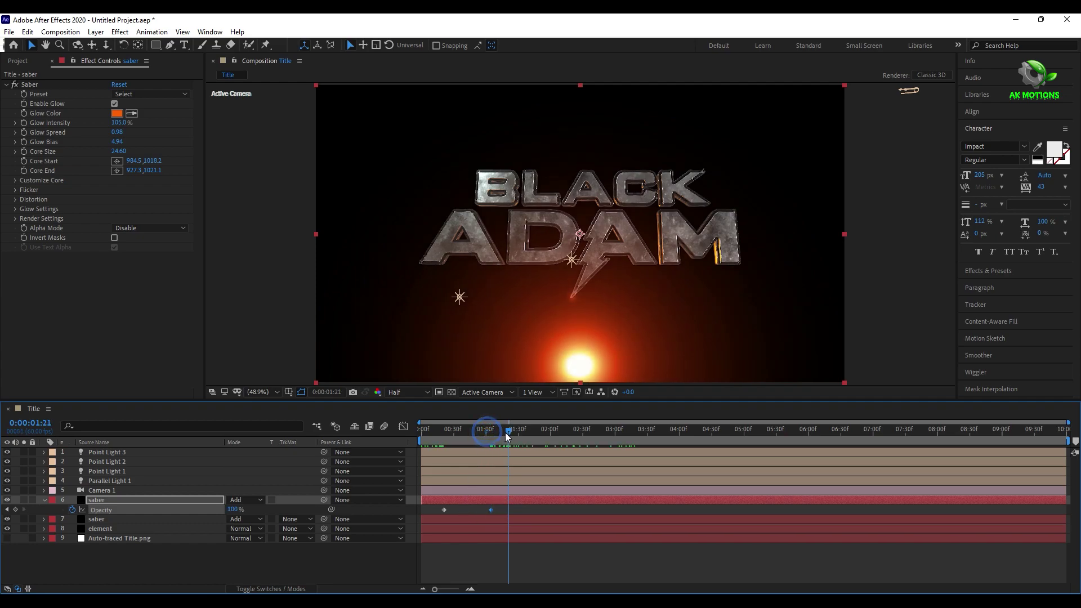
Shift the lightning layer's final Start Offset keyframe slightly earlier and scrub to check the bolt
{"action": "left_click", "coordinate": [123, 518]}
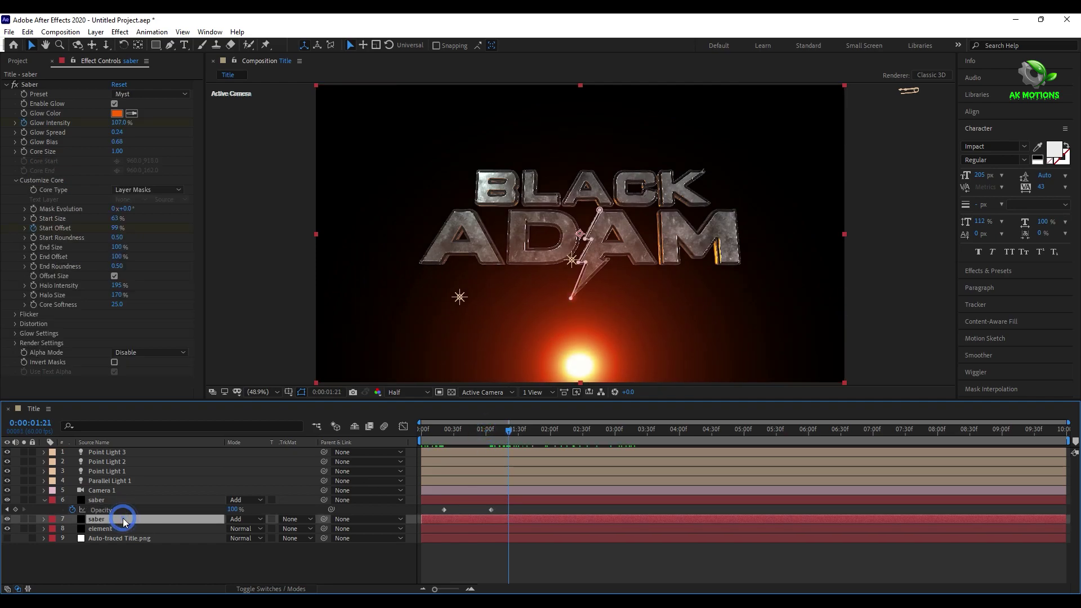
{"action": "key", "text": "u"}
{"action": "left_click_drag", "start_coordinate": [510, 438], "coordinate": [562, 445]}
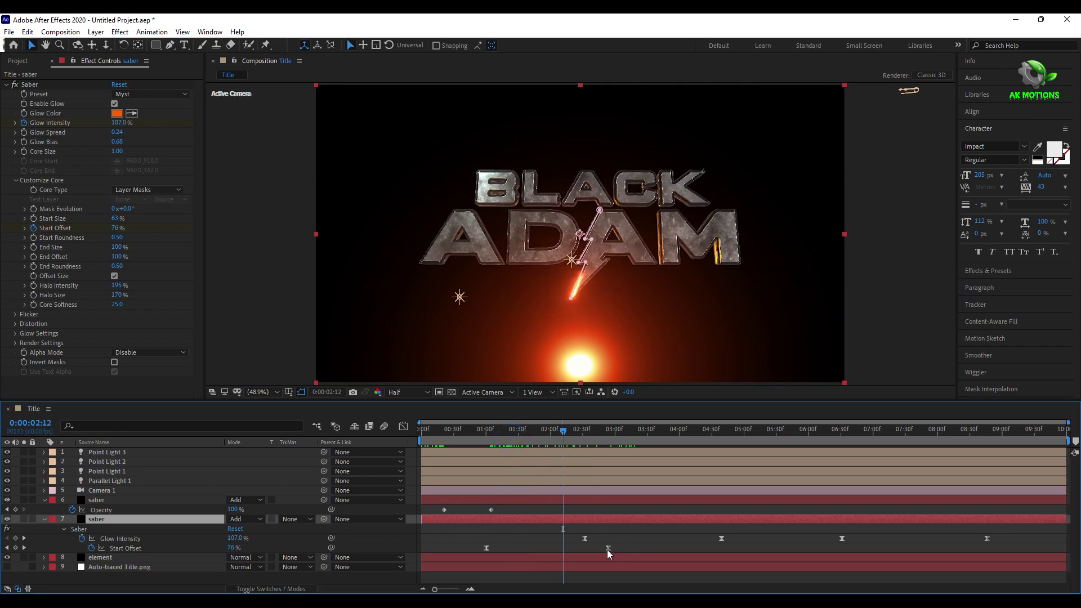
{"action": "left_click_drag", "start_coordinate": [607, 549], "coordinate": [595, 551]}
{"action": "left_click_drag", "start_coordinate": [549, 435], "coordinate": [389, 466]}
Collapse the glow and lightning layers' properties and deselect all layers
{"action": "left_click", "coordinate": [45, 499]}
{"action": "left_click", "coordinate": [45, 508]}
{"action": "left_click", "coordinate": [112, 547]}
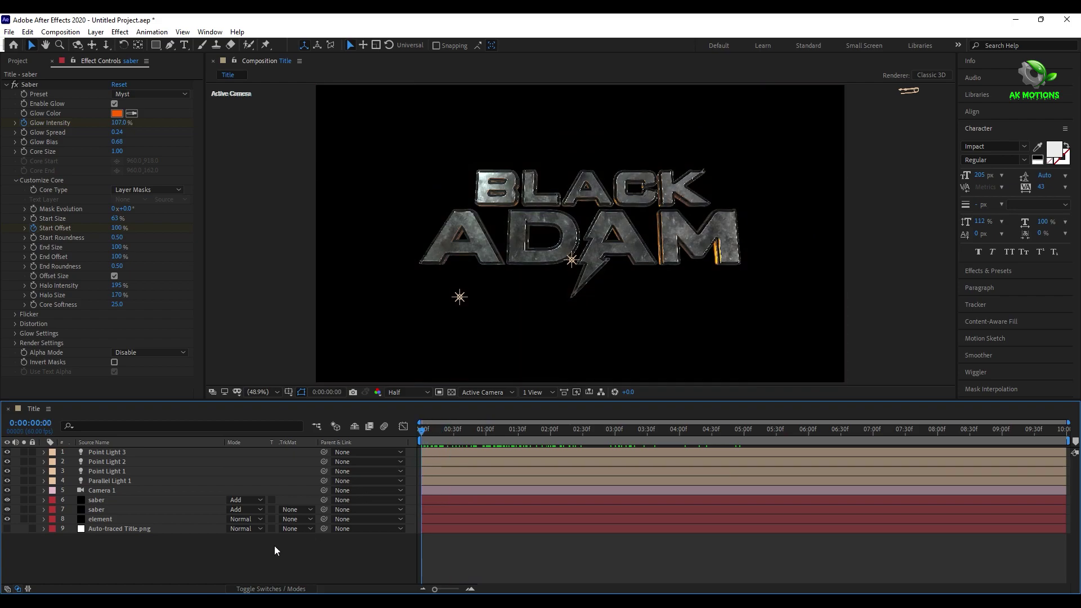
Create a black solid named reveal and move it just above the element layer
{"action": "right_click", "coordinate": [147, 564]}
{"action": "mouse_move", "coordinate": [180, 431]}
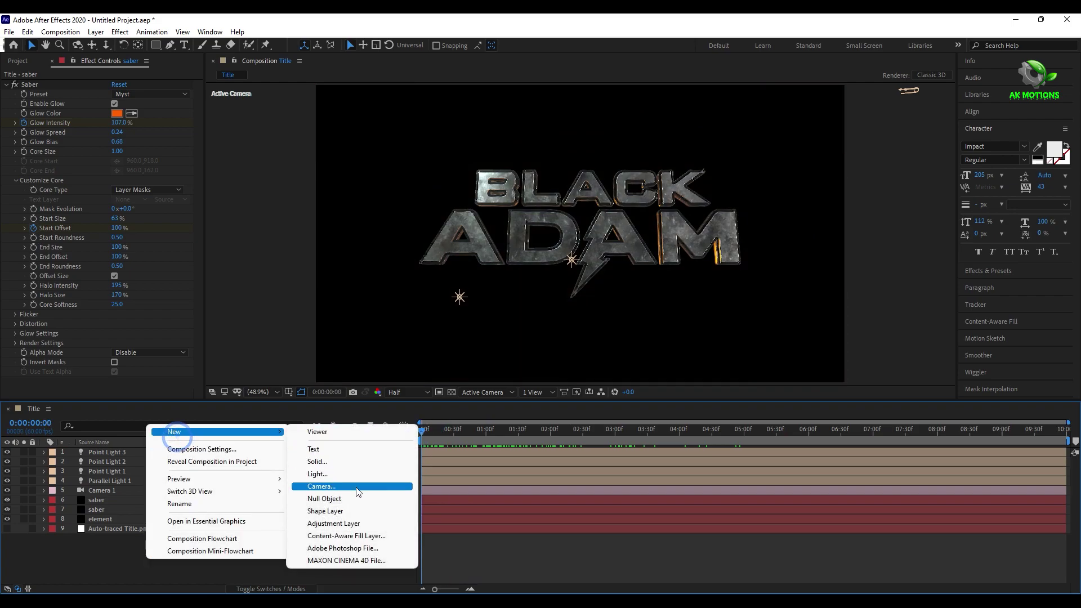
{"action": "left_click", "coordinate": [349, 462]}
{"action": "type", "text": "r"}
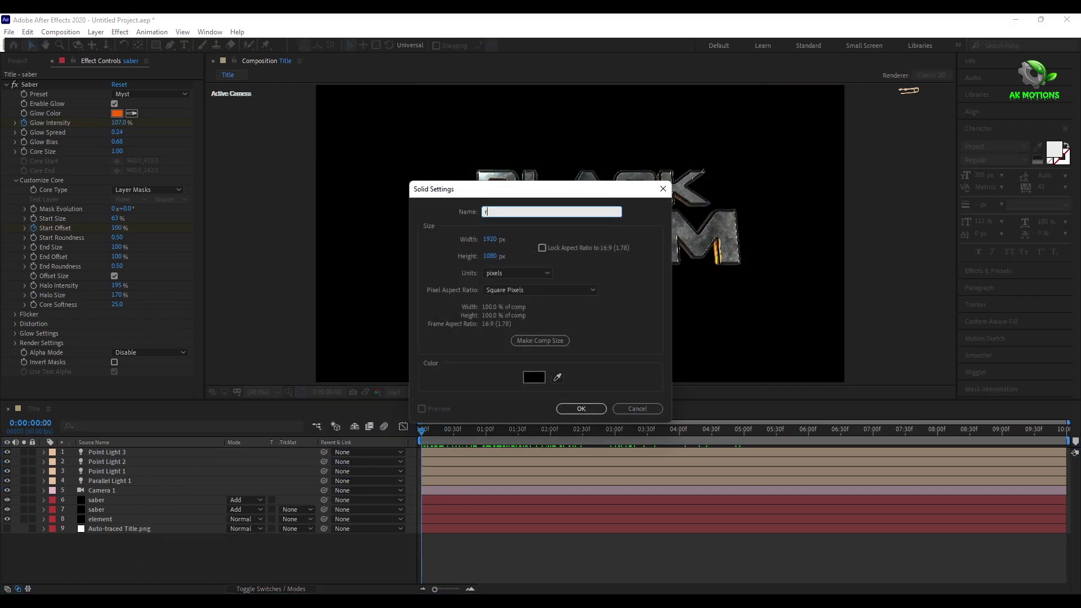
{"action": "type", "text": "eveal"}
{"action": "left_click", "coordinate": [589, 413]}
{"action": "left_click_drag", "start_coordinate": [103, 452], "coordinate": [111, 527]}
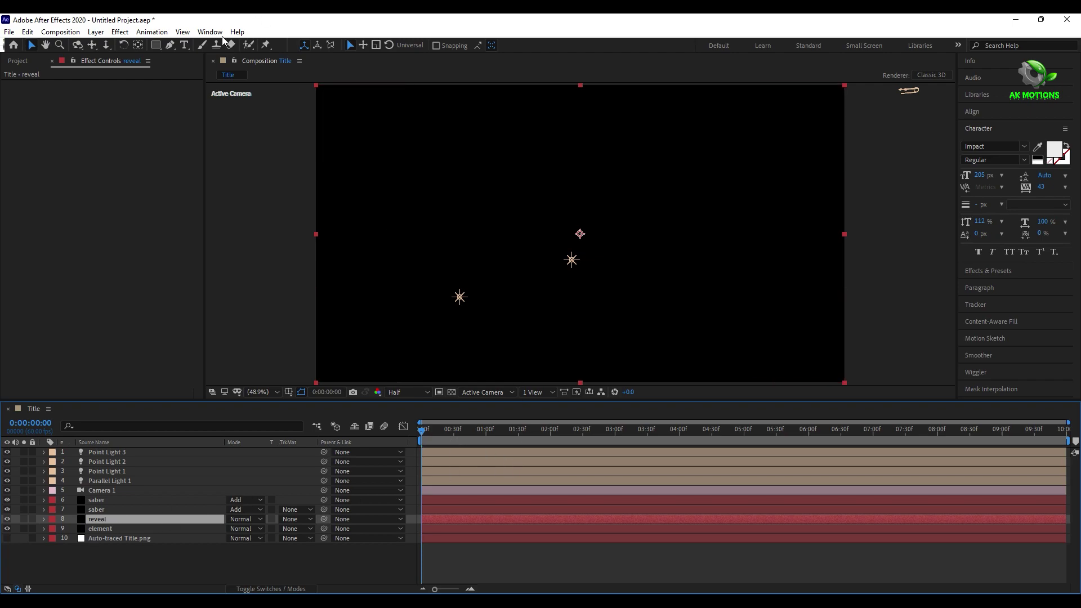
Draw a small elliptical mask on the reveal solid and invert it
{"action": "left_click", "coordinate": [155, 45]}
{"action": "left_click", "coordinate": [201, 73]}
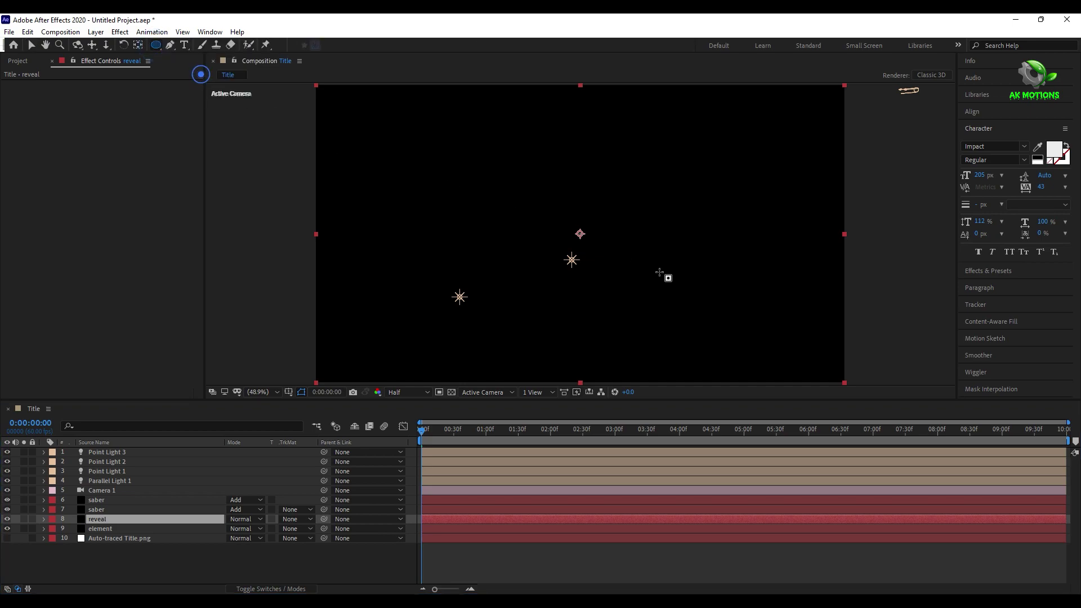
{"action": "left_click_drag", "start_coordinate": [621, 313], "coordinate": [622, 315]}
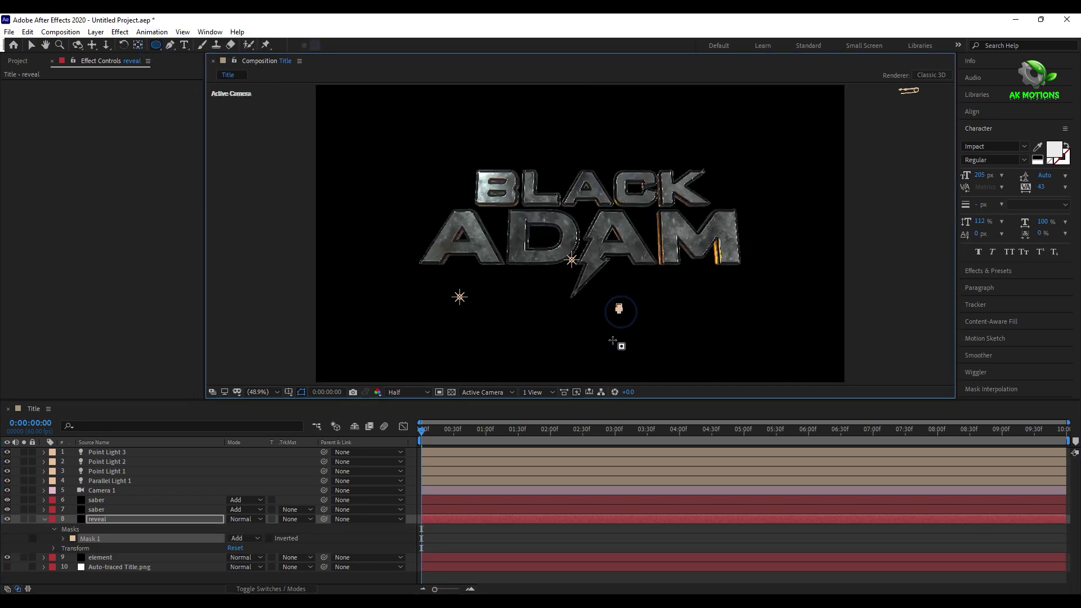
{"action": "left_click", "coordinate": [270, 538]}
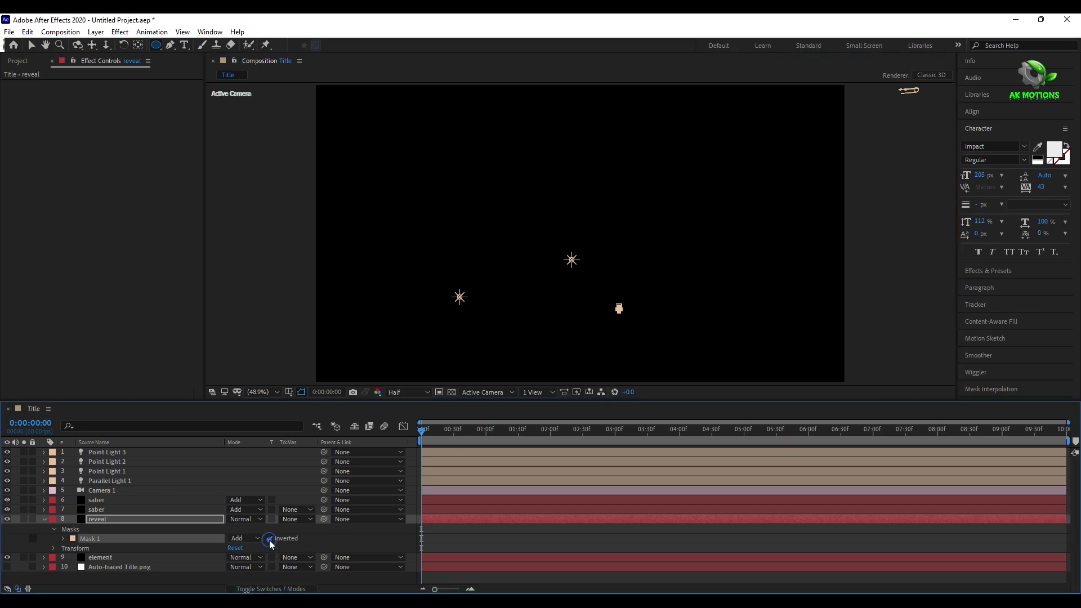
Feather the inverted mask to 315 pixels and preview up to 0:00:00:46
{"action": "key", "text": "slash"}
{"action": "key", "text": "h"}
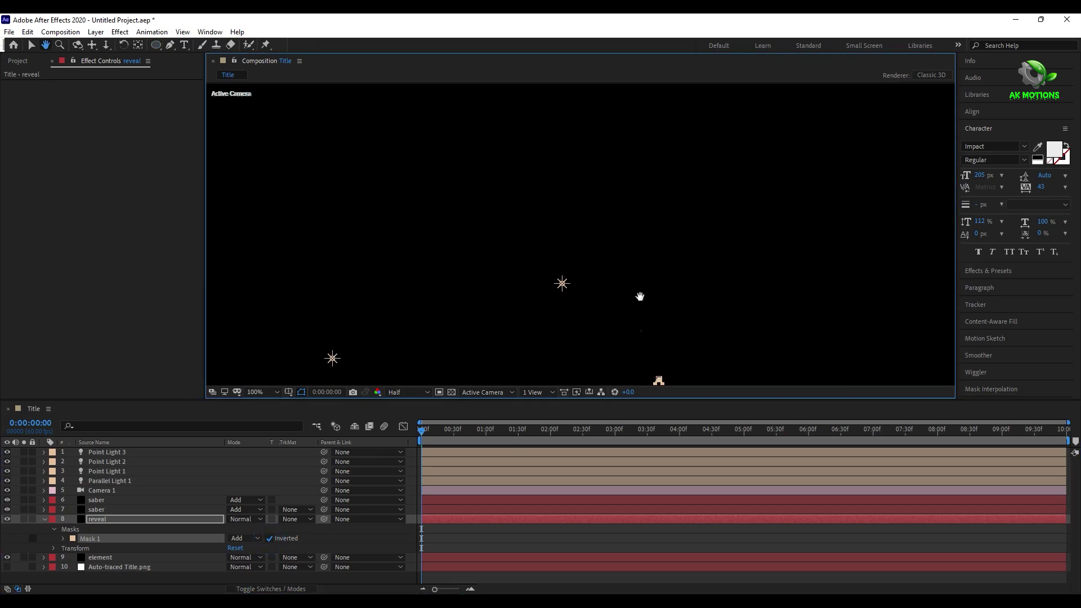
{"action": "left_click_drag", "start_coordinate": [640, 332], "coordinate": [626, 233]}
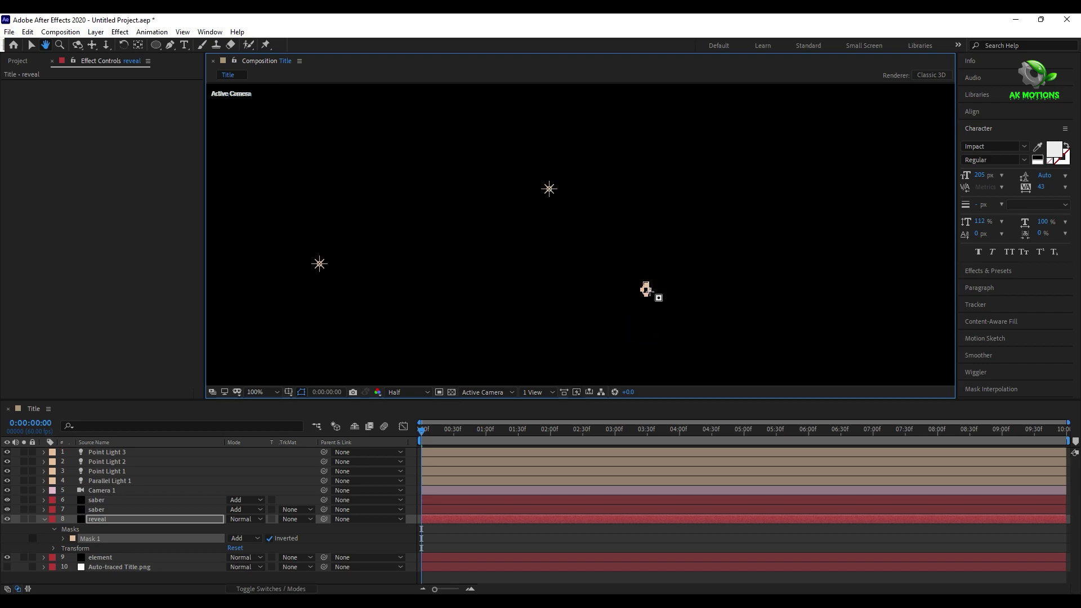
{"action": "key", "text": "q"}
{"action": "key", "text": "f"}
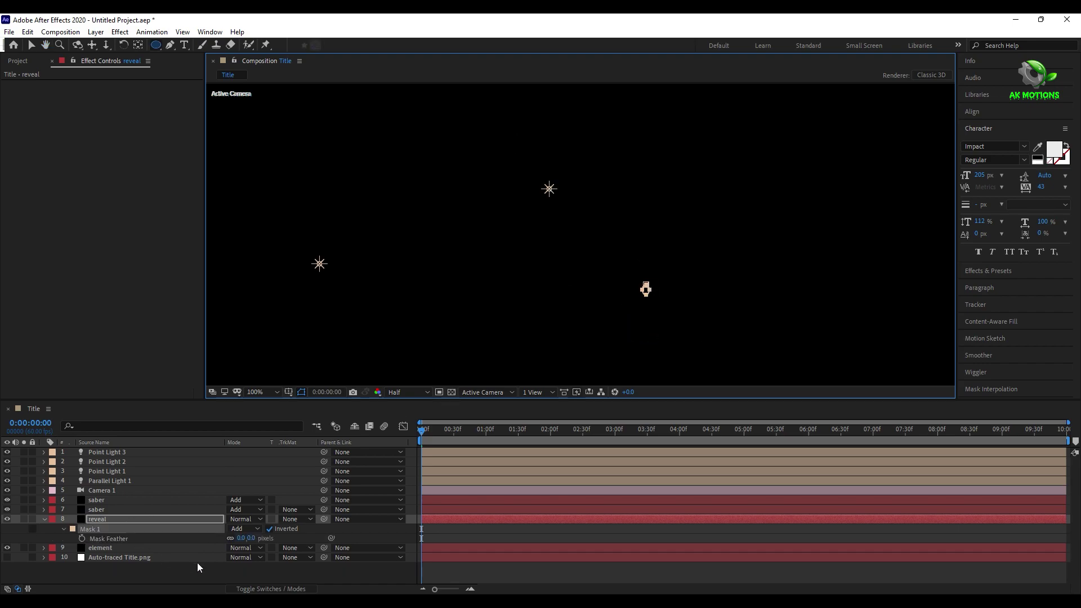
{"action": "left_click_drag", "start_coordinate": [245, 538], "coordinate": [417, 534]}
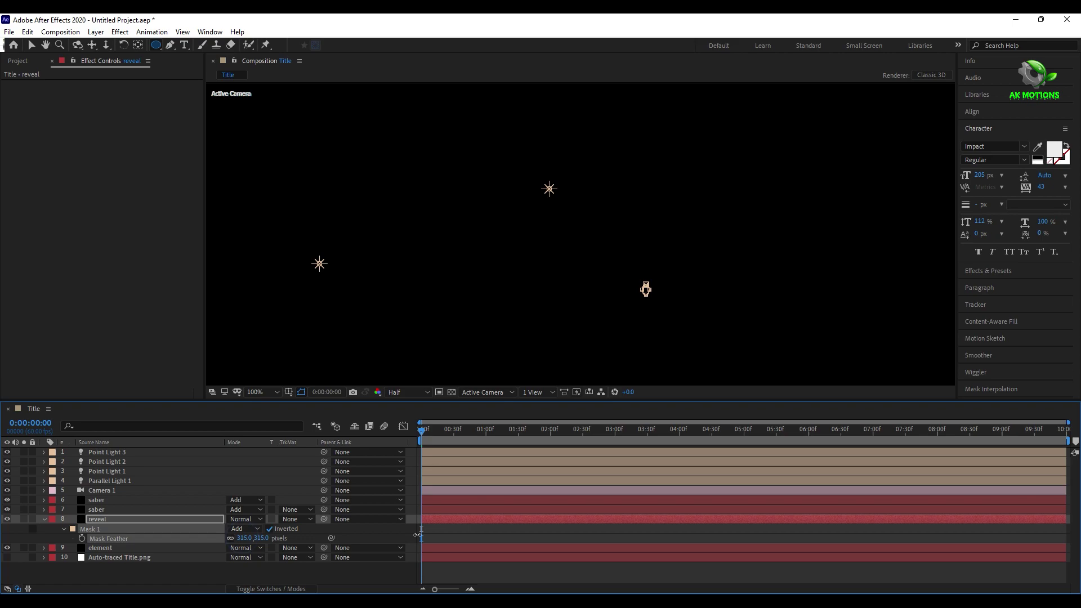
{"action": "left_click_drag", "start_coordinate": [455, 430], "coordinate": [472, 442]}
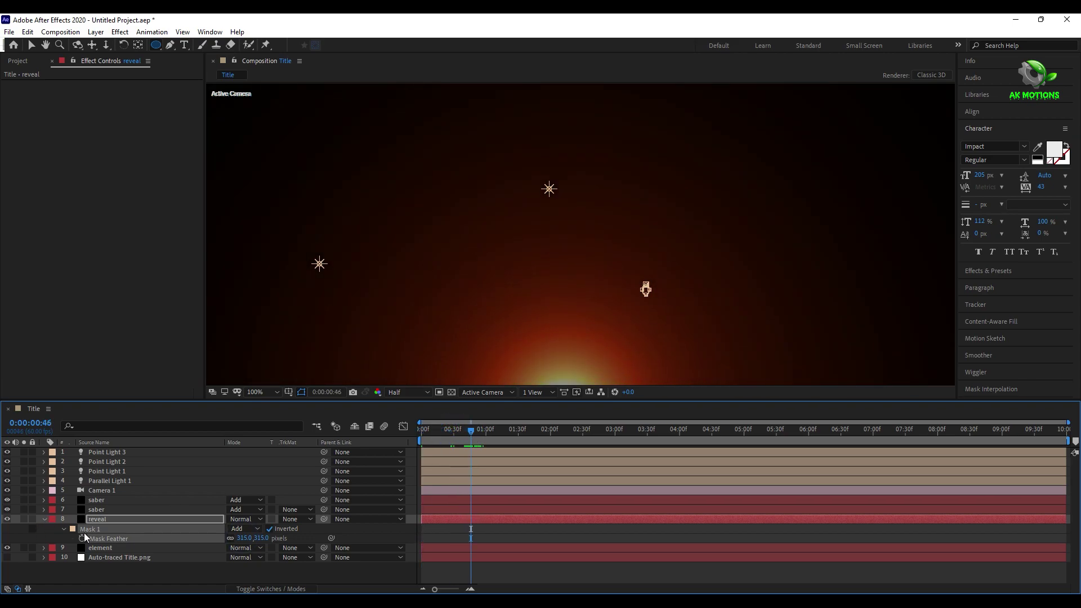
Twirl open Mask 1 and start its Mask Path keyframe at 0:00:00:46
{"action": "left_click", "coordinate": [43, 520]}
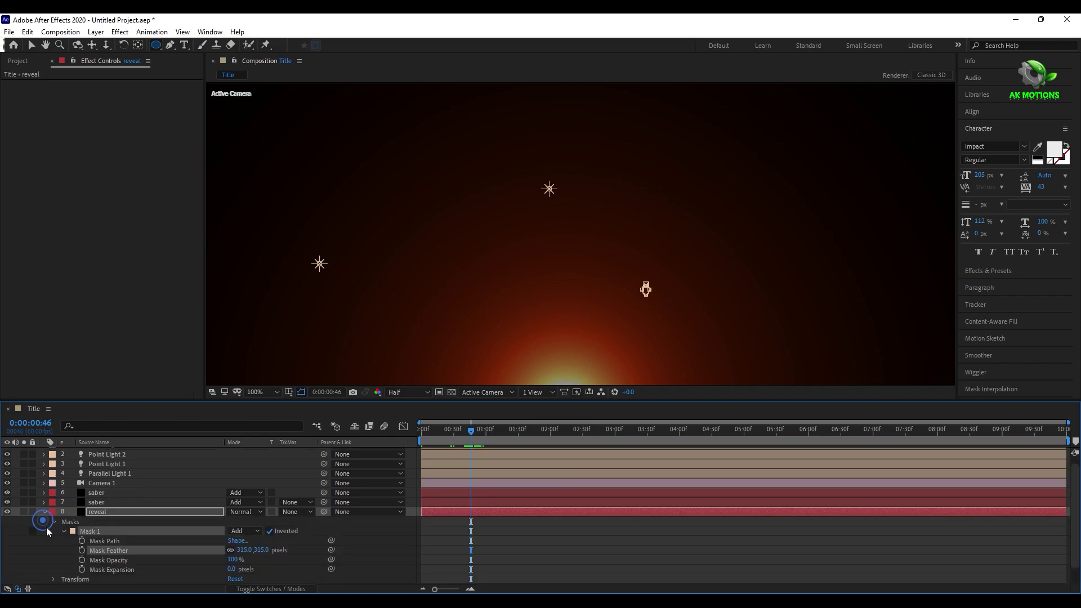
{"action": "left_click", "coordinate": [81, 540]}
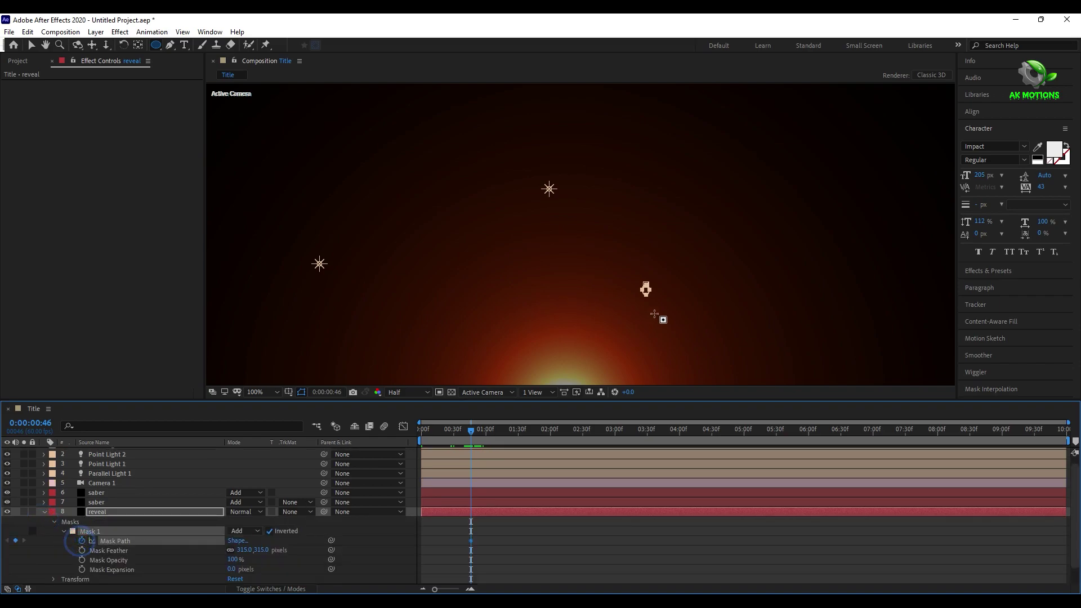
{"action": "key", "text": "comma"}
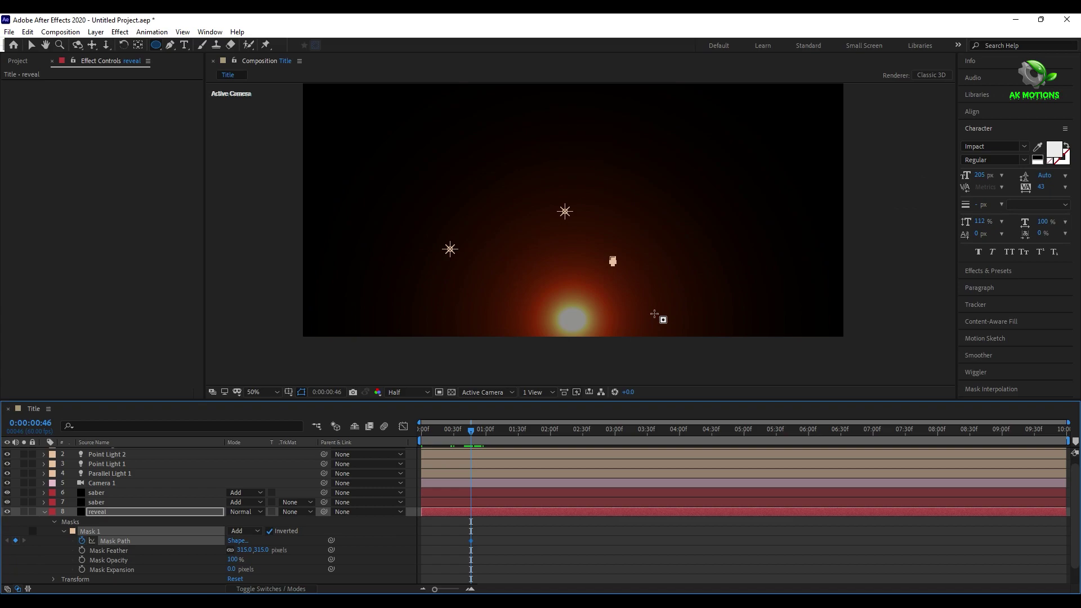
{"action": "key", "text": "period"}
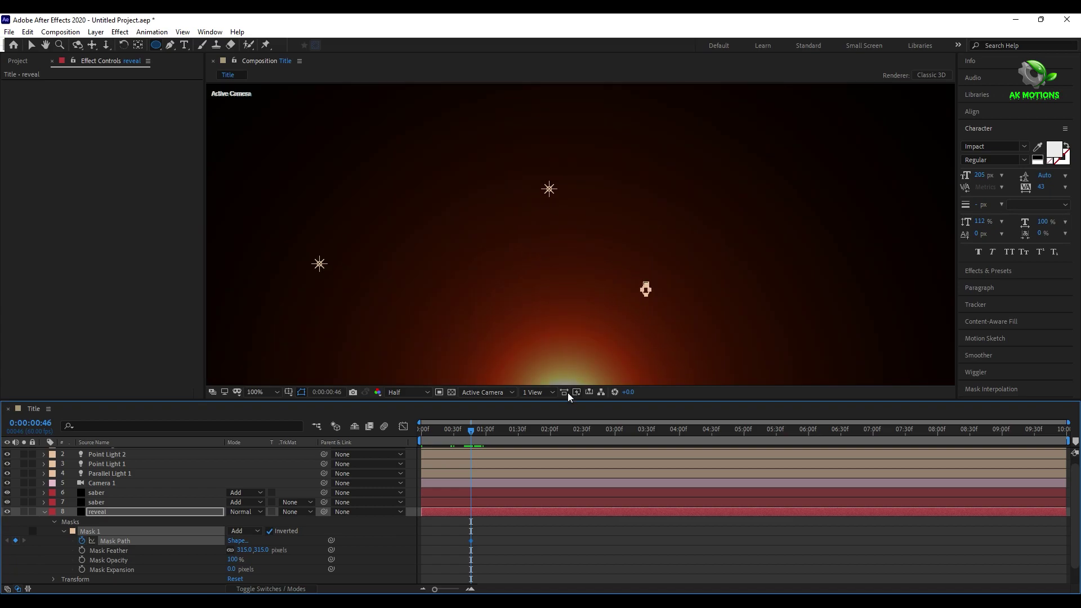
Toggle the reveal layer's visibility to compare the title, then move to 0:00:02:31
{"action": "key", "text": "v"}
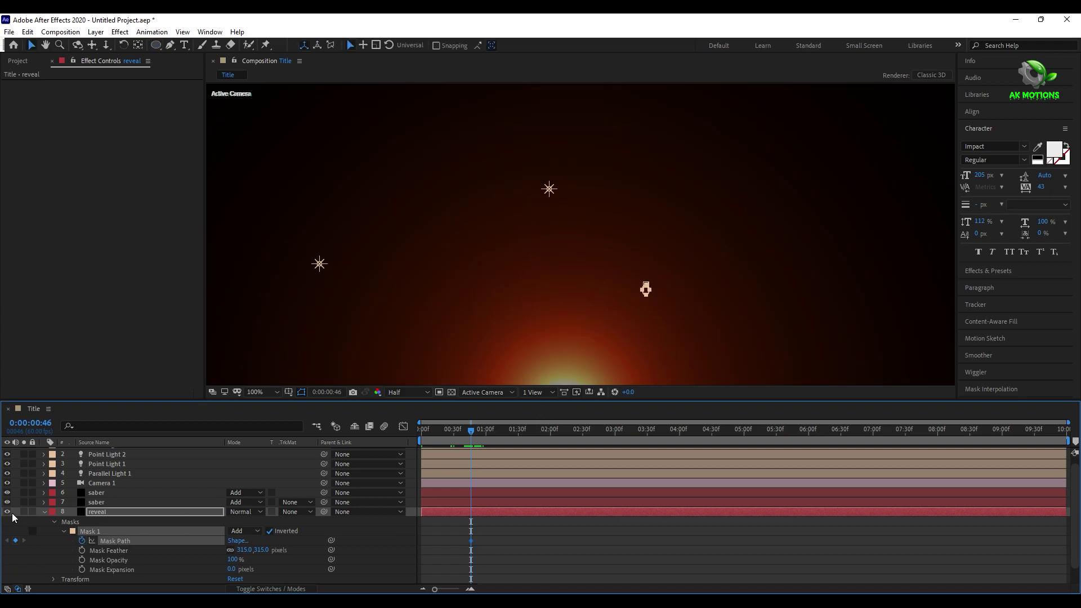
{"action": "left_click", "coordinate": [7, 511]}
{"action": "left_click", "coordinate": [9, 513]}
{"action": "left_click", "coordinate": [9, 512]}
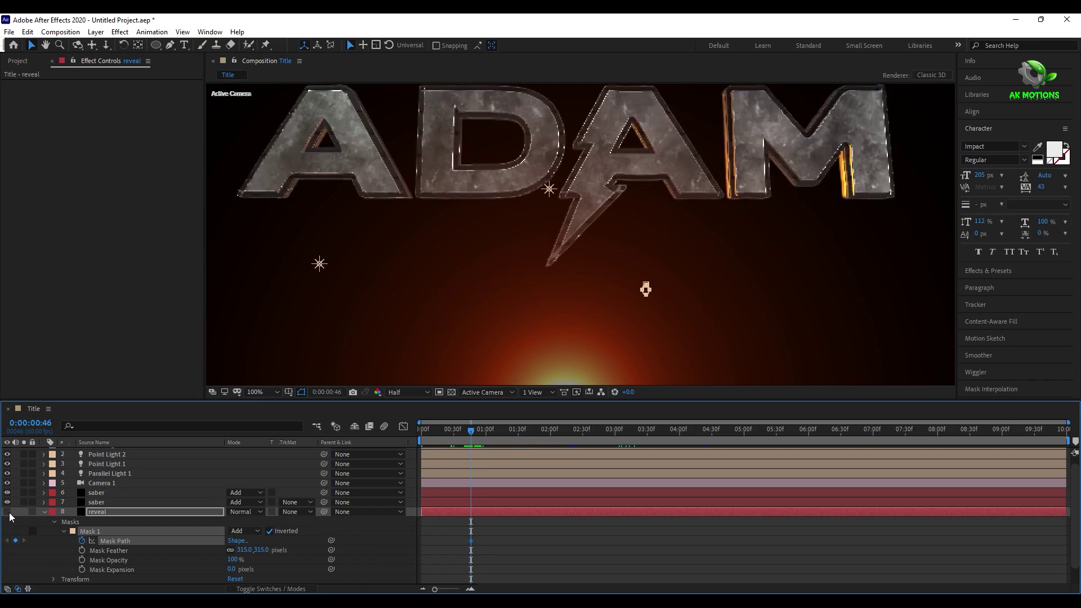
{"action": "left_click", "coordinate": [8, 512]}
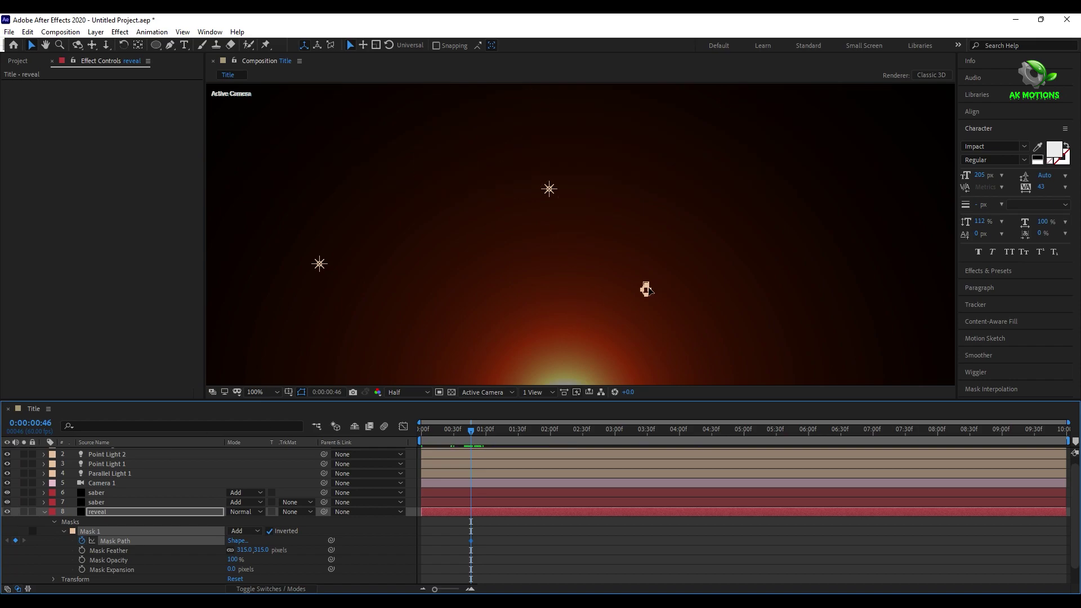
{"action": "left_click", "coordinate": [646, 288]}
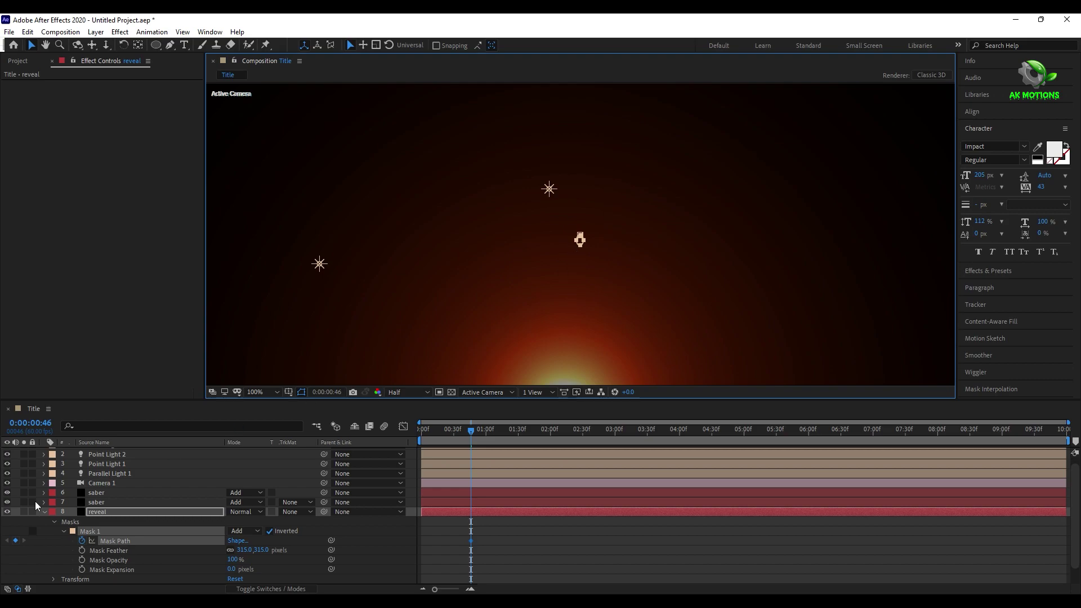
{"action": "left_click", "coordinate": [7, 512]}
{"action": "left_click", "coordinate": [8, 512]}
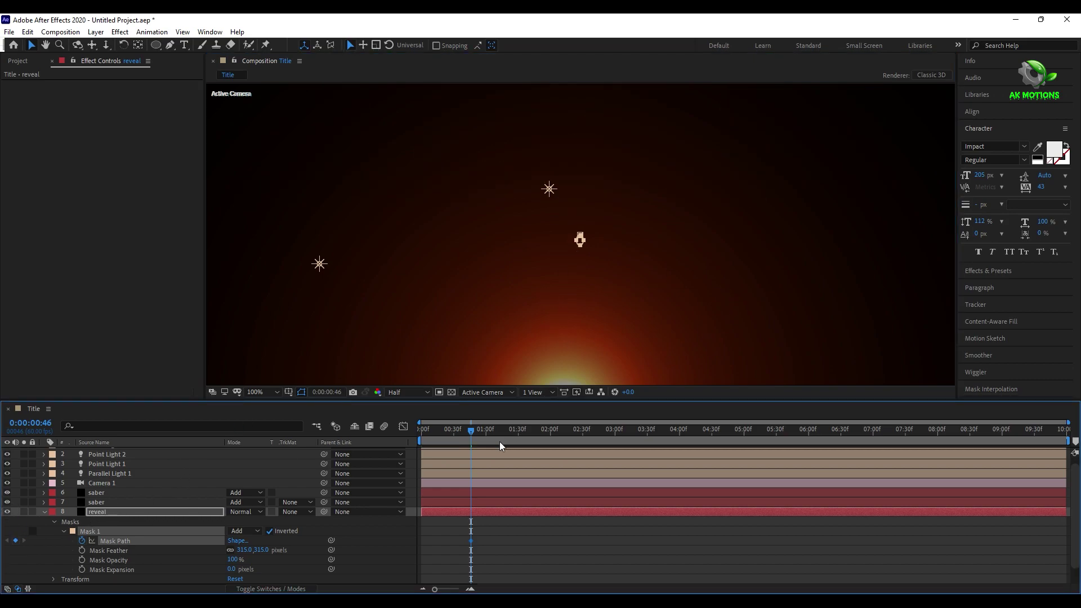
{"action": "left_click_drag", "start_coordinate": [499, 441], "coordinate": [583, 438]}
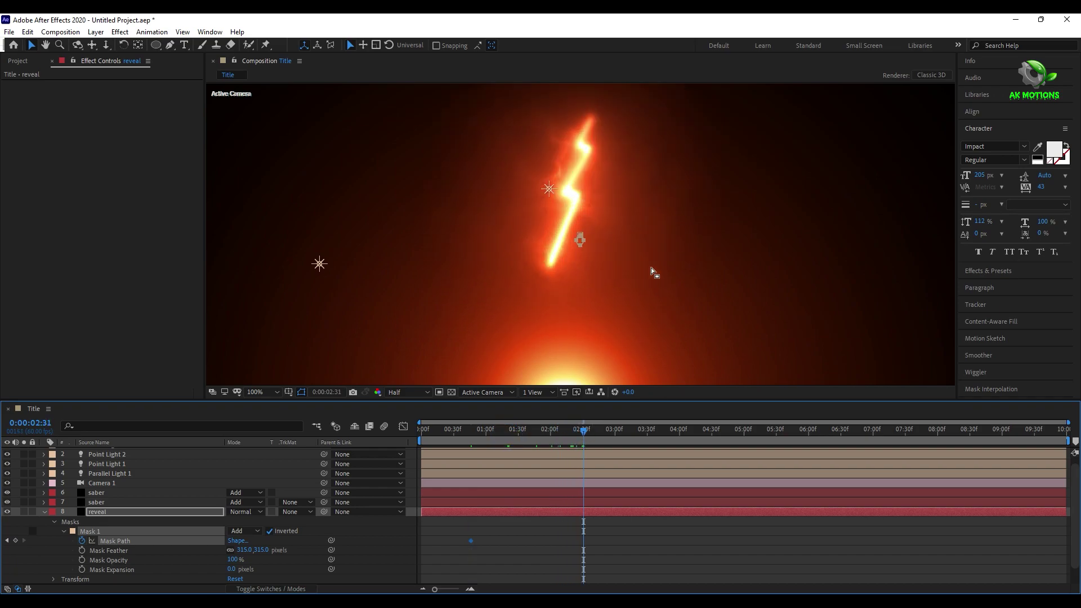
{"action": "key", "text": "comma"}
{"action": "key", "text": "comma"}
Stretch the reveal mask along the lightning at 0:00:02:31 and reduce its feather to about 241 pixels
{"action": "left_click", "coordinate": [103, 514]}
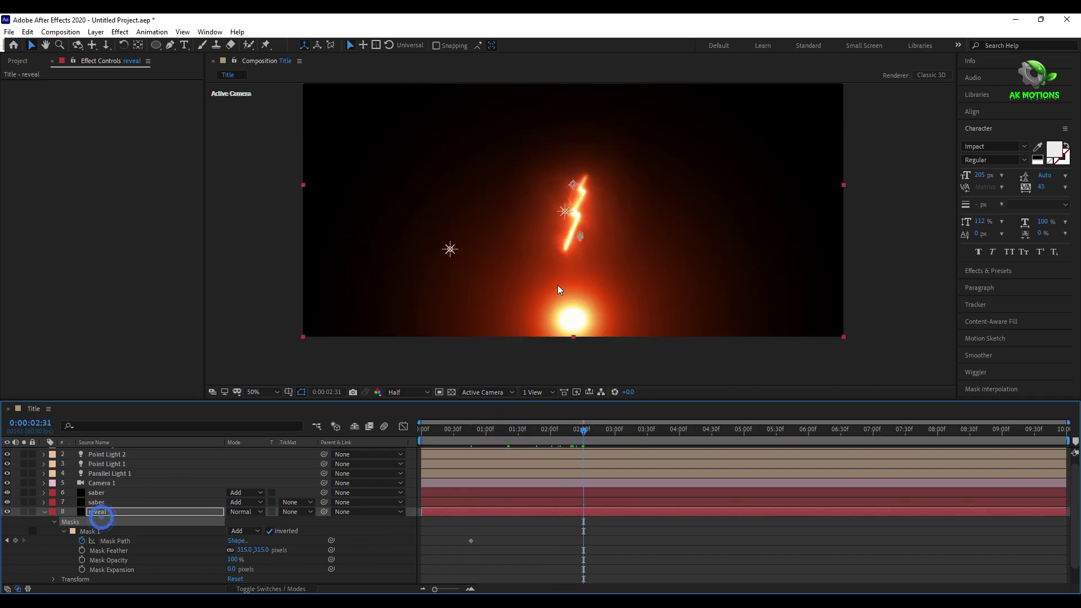
{"action": "left_click_drag", "start_coordinate": [583, 235], "coordinate": [565, 275]}
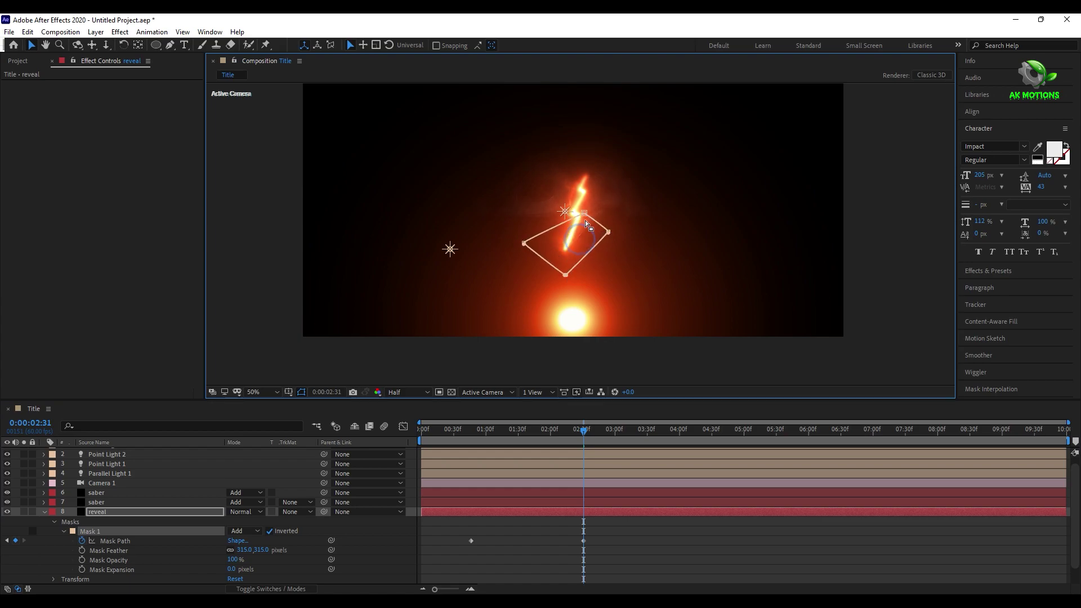
{"action": "left_click_drag", "start_coordinate": [584, 213], "coordinate": [584, 180]}
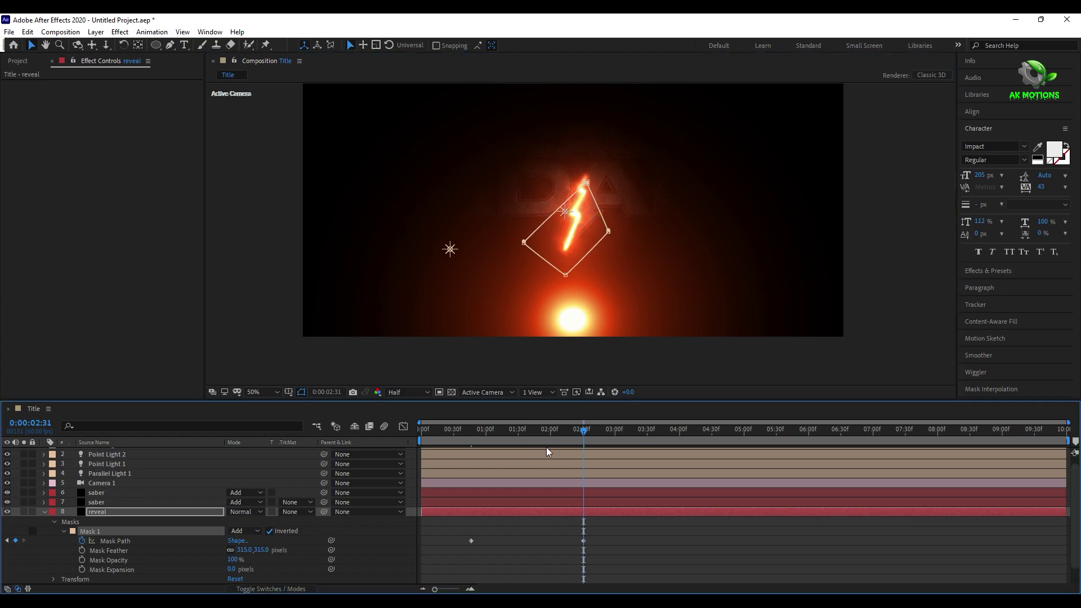
{"action": "left_click_drag", "start_coordinate": [478, 437], "coordinate": [531, 447]}
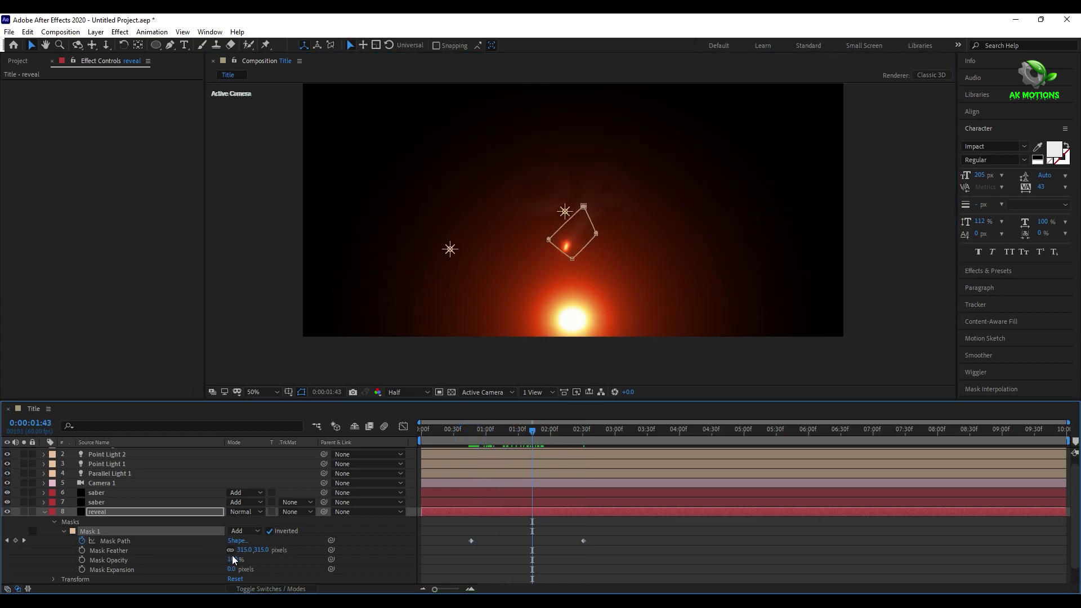
{"action": "left_click_drag", "start_coordinate": [236, 550], "coordinate": [194, 555]}
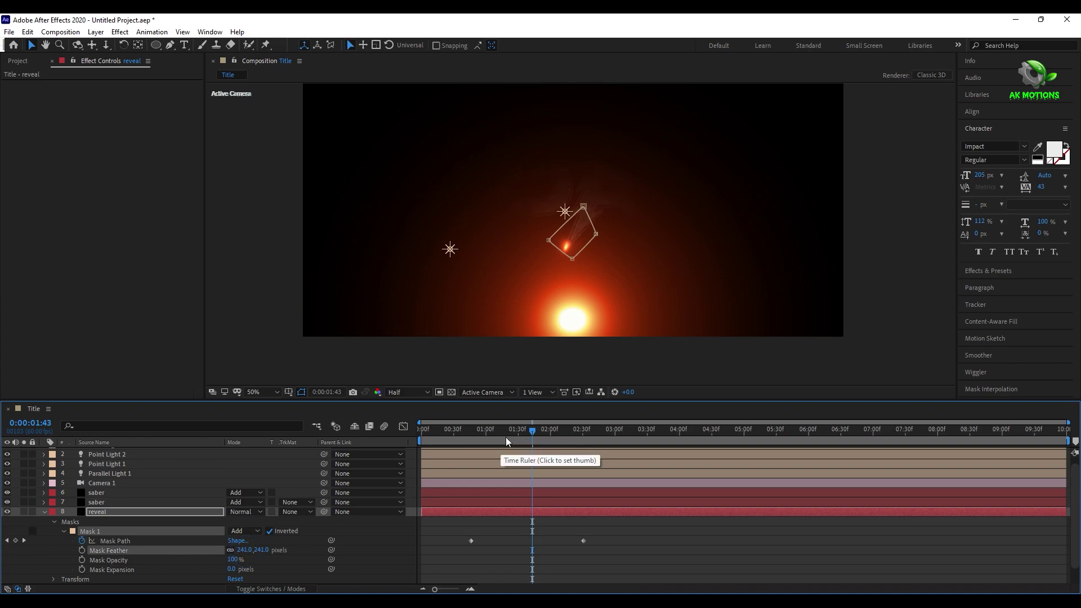
{"action": "left_click_drag", "start_coordinate": [505, 437], "coordinate": [616, 440]}
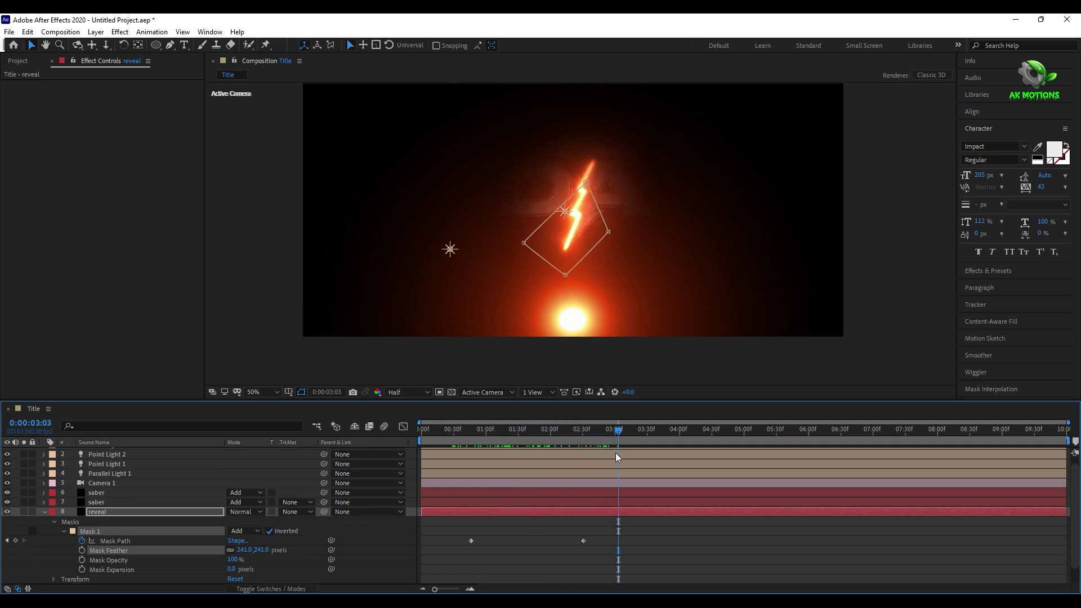
Shift the second mask keyframe later and widen the mask to uncover more title
{"action": "left_click_drag", "start_coordinate": [582, 539], "coordinate": [608, 539]}
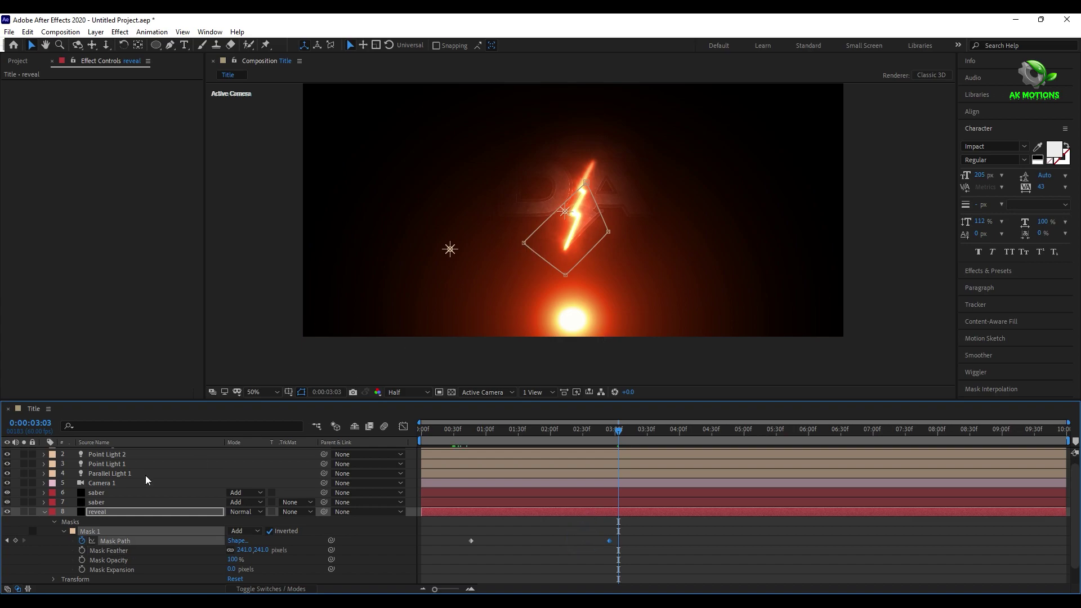
{"action": "left_click", "coordinate": [7, 540]}
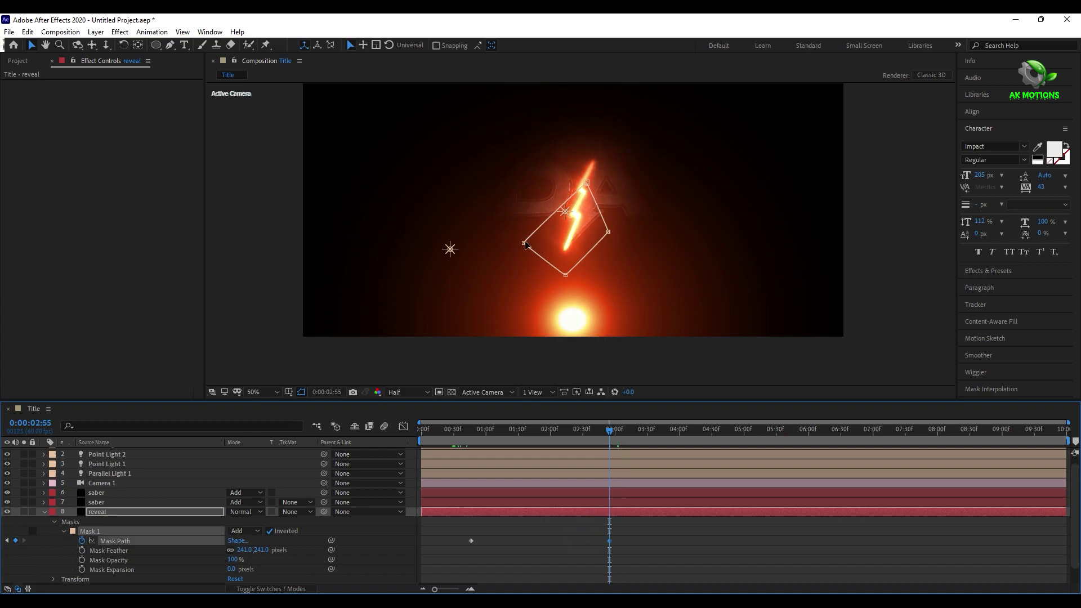
{"action": "left_click_drag", "start_coordinate": [522, 244], "coordinate": [477, 216]}
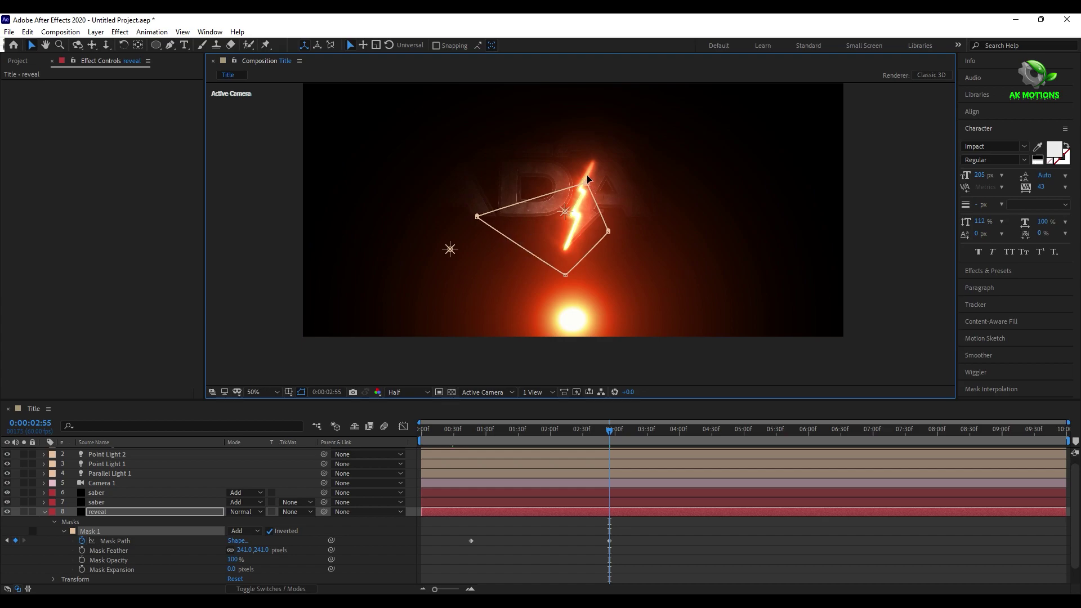
{"action": "left_click_drag", "start_coordinate": [586, 183], "coordinate": [588, 147]}
{"action": "left_click_drag", "start_coordinate": [608, 232], "coordinate": [651, 241]}
Enlarge the mask at 0:00:04:33 and later until the whole title is revealed
{"action": "left_click_drag", "start_coordinate": [610, 432], "coordinate": [715, 431]}
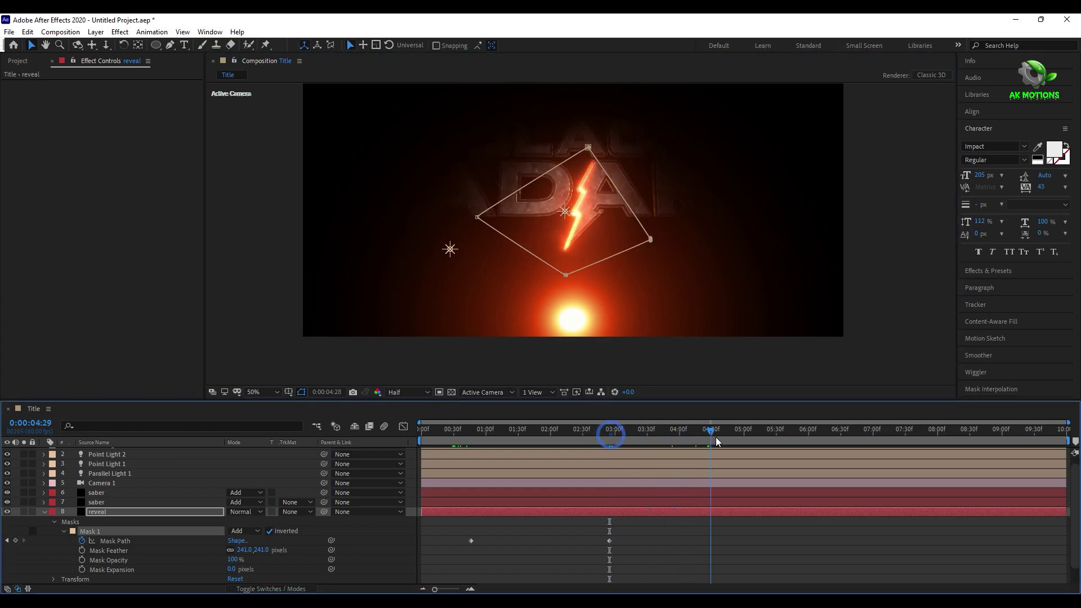
{"action": "left_click_drag", "start_coordinate": [651, 239], "coordinate": [717, 229]}
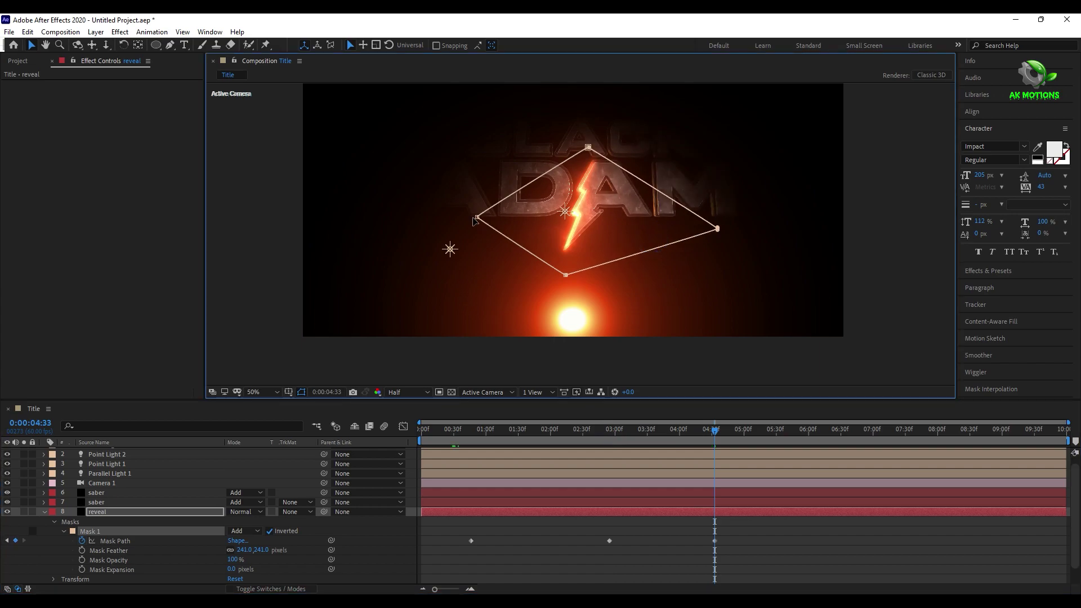
{"action": "left_click_drag", "start_coordinate": [477, 216], "coordinate": [408, 214]}
{"action": "left_click_drag", "start_coordinate": [587, 148], "coordinate": [591, 116]}
{"action": "left_click_drag", "start_coordinate": [845, 431], "coordinate": [952, 431]}
Set the viewer magnification to Fit up to 100% and scrub to check the reveal
{"action": "key", "text": "comma"}
{"action": "left_click", "coordinate": [259, 392]}
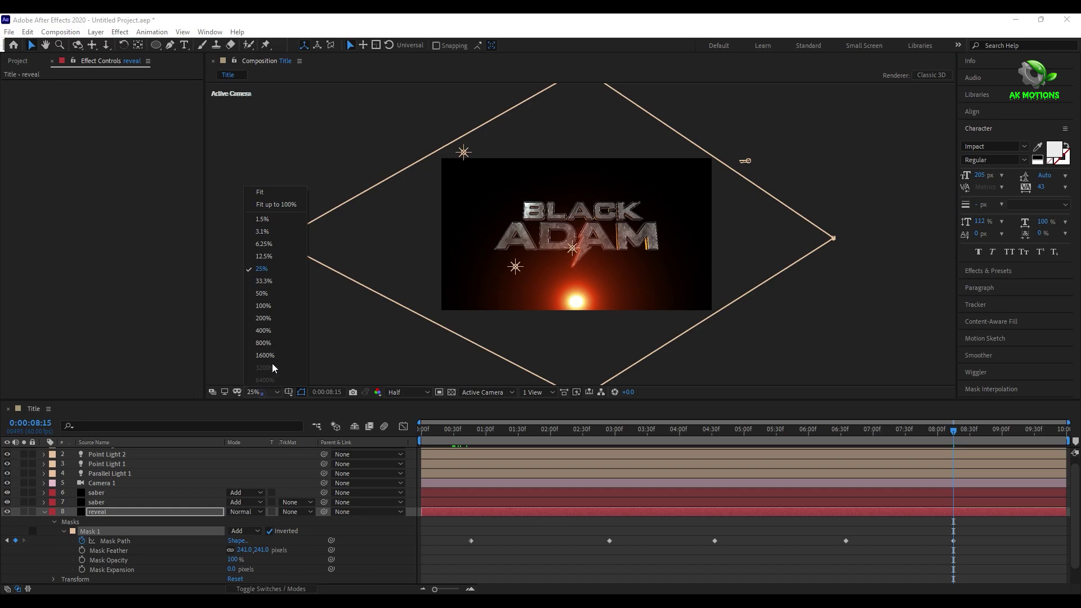
{"action": "left_click", "coordinate": [285, 208]}
{"action": "left_click_drag", "start_coordinate": [458, 431], "coordinate": [949, 495]}
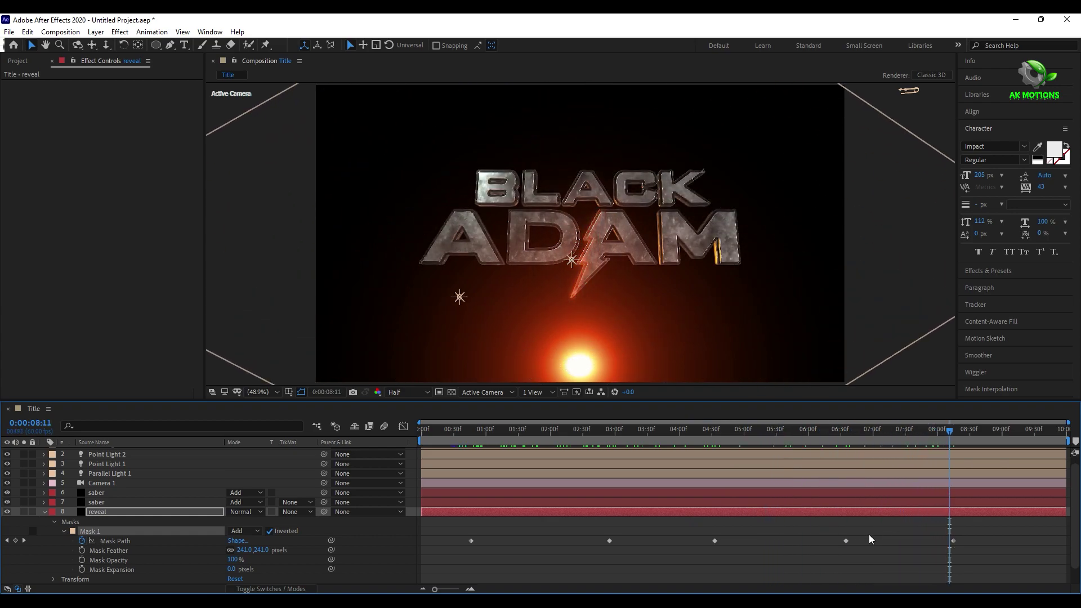
Apply Easy Ease to all five of the reveal mask's Mask Path keyframes
{"action": "left_click", "coordinate": [870, 533]}
{"action": "left_click_drag", "start_coordinate": [981, 534], "coordinate": [472, 539]}
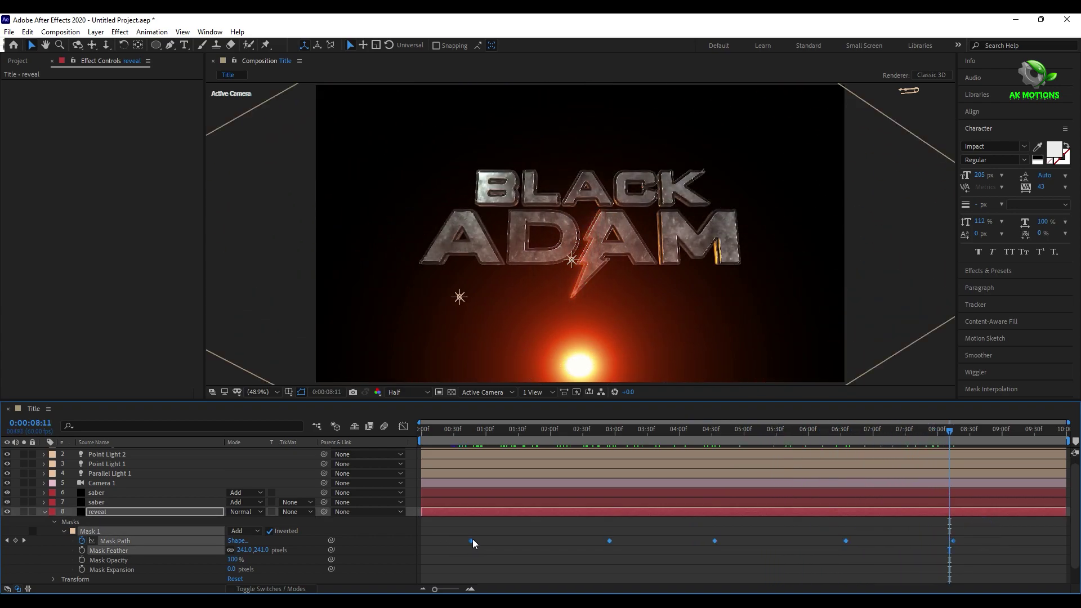
{"action": "right_click", "coordinate": [469, 539]}
{"action": "mouse_move", "coordinate": [507, 535]}
{"action": "left_click", "coordinate": [653, 457]}
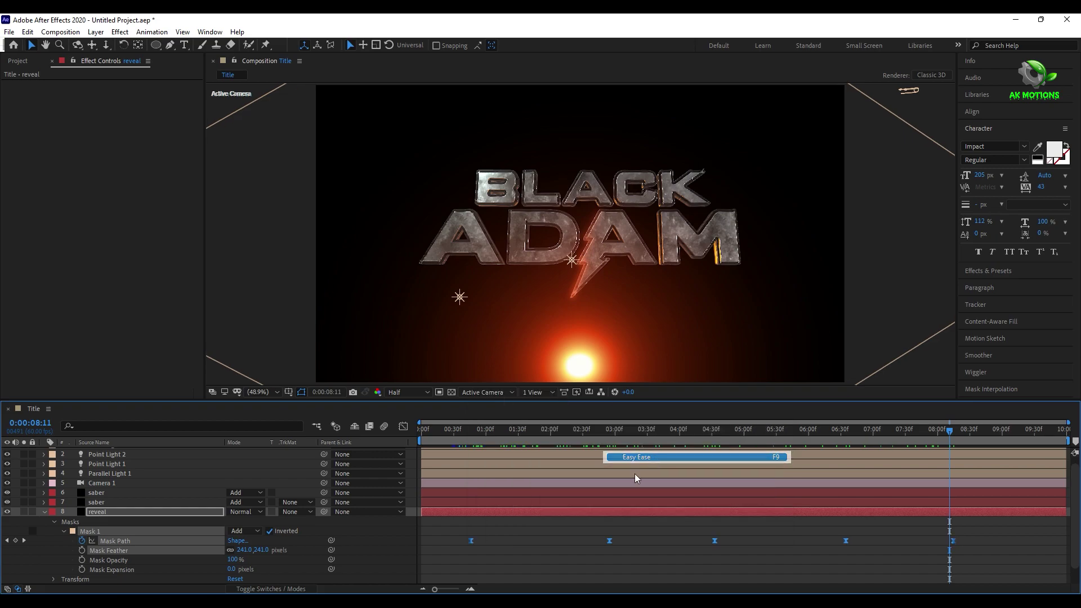
Collapse and deselect the reveal layer, then scrub the timeline
{"action": "left_click", "coordinate": [44, 512]}
{"action": "left_click", "coordinate": [120, 572]}
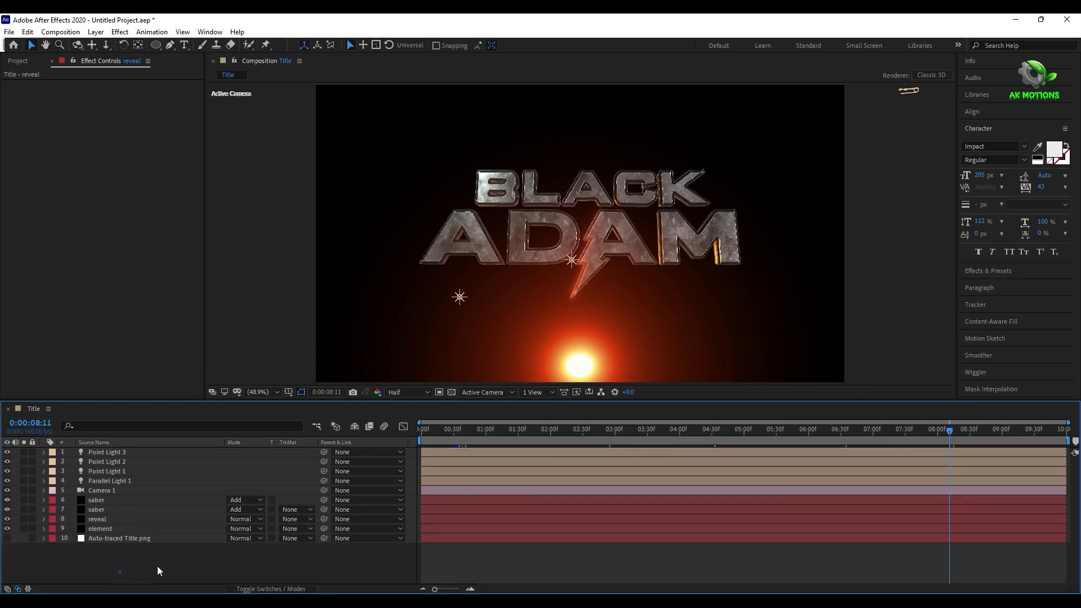
{"action": "left_click_drag", "start_coordinate": [482, 439], "coordinate": [857, 486]}
Add a new adjustment layer and apply Unsharp Mask to it
{"action": "right_click", "coordinate": [111, 558]}
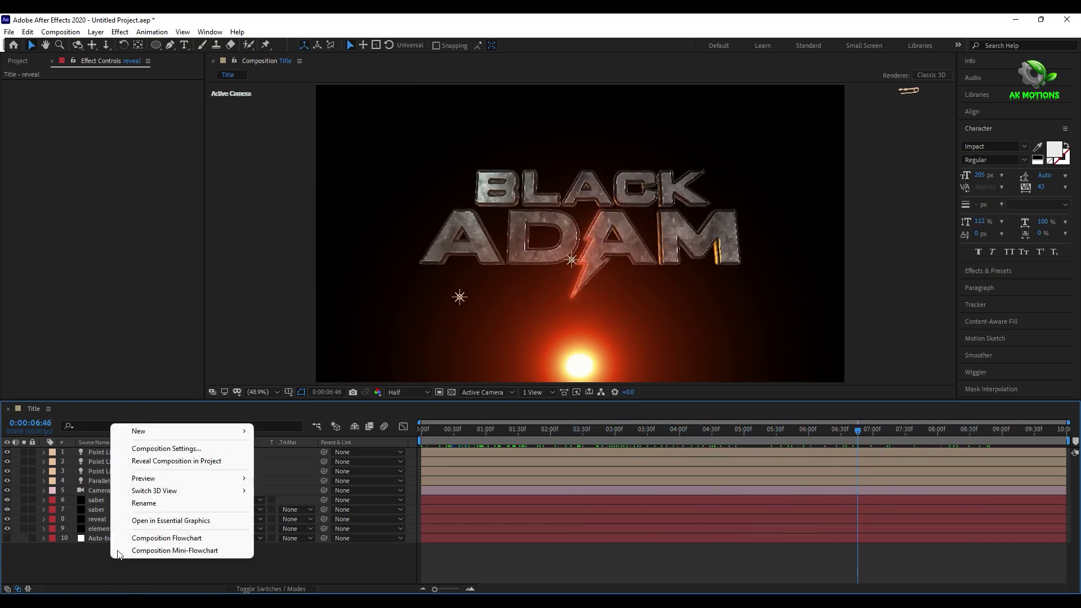
{"action": "left_click", "coordinate": [162, 431]}
{"action": "left_click", "coordinate": [323, 522]}
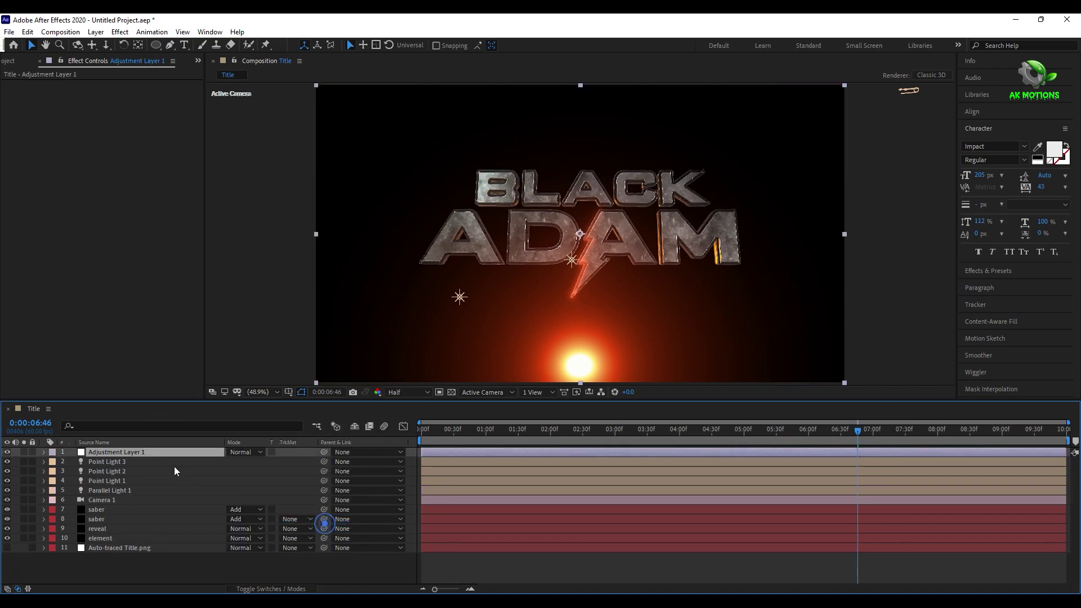
{"action": "key", "text": "ctrl+space"}
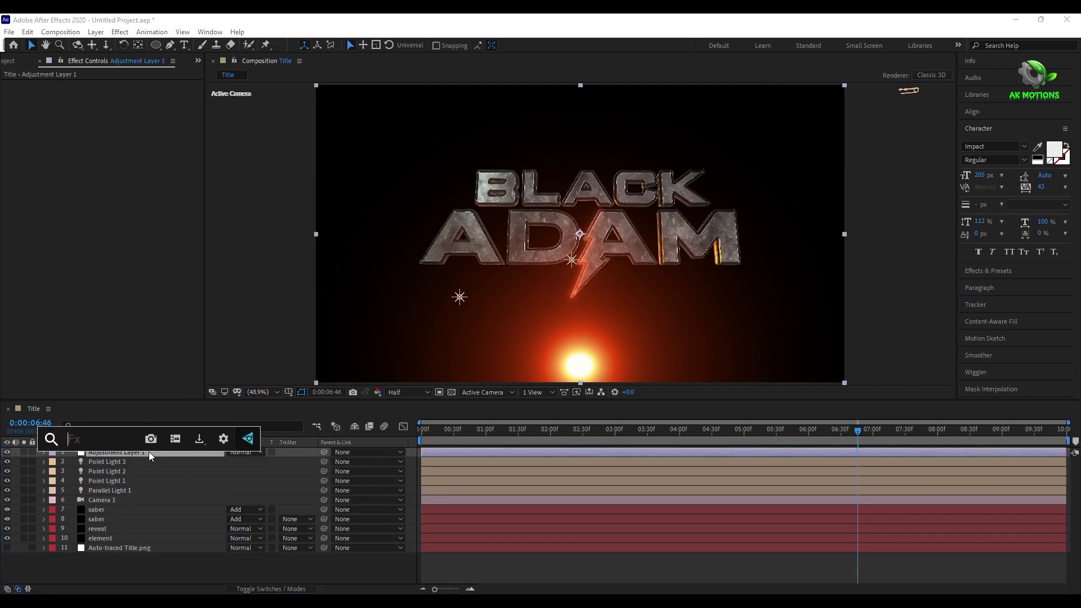
{"action": "type", "text": "un"}
{"action": "key", "text": "Return"}
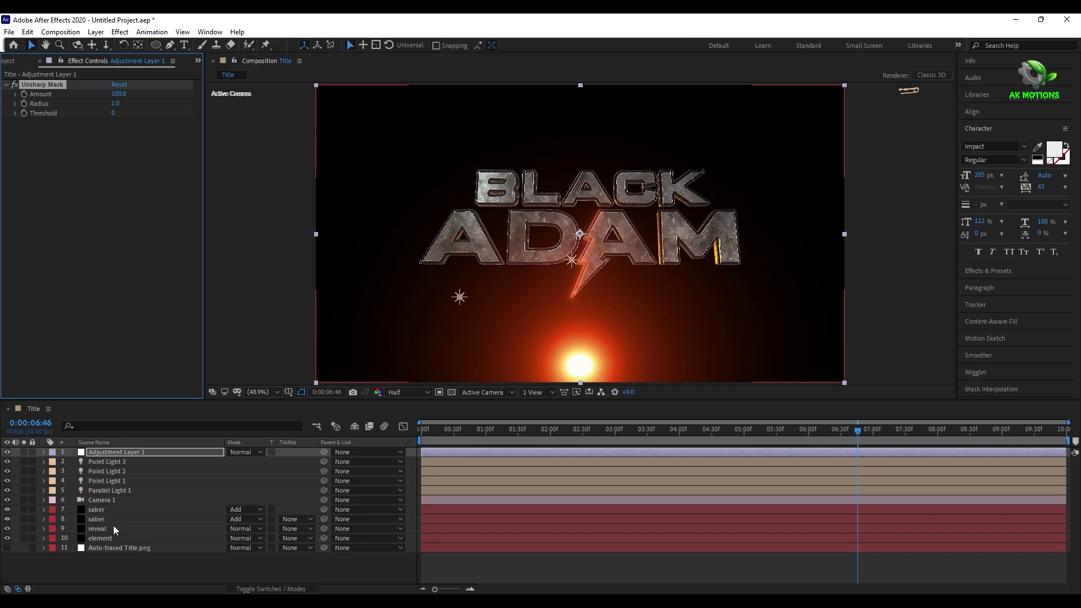
Apply Curves and bend the RGB curve into a contrast S-curve
{"action": "left_click", "coordinate": [125, 455]}
{"action": "key", "text": "ctrl+space"}
{"action": "type", "text": "cur"}
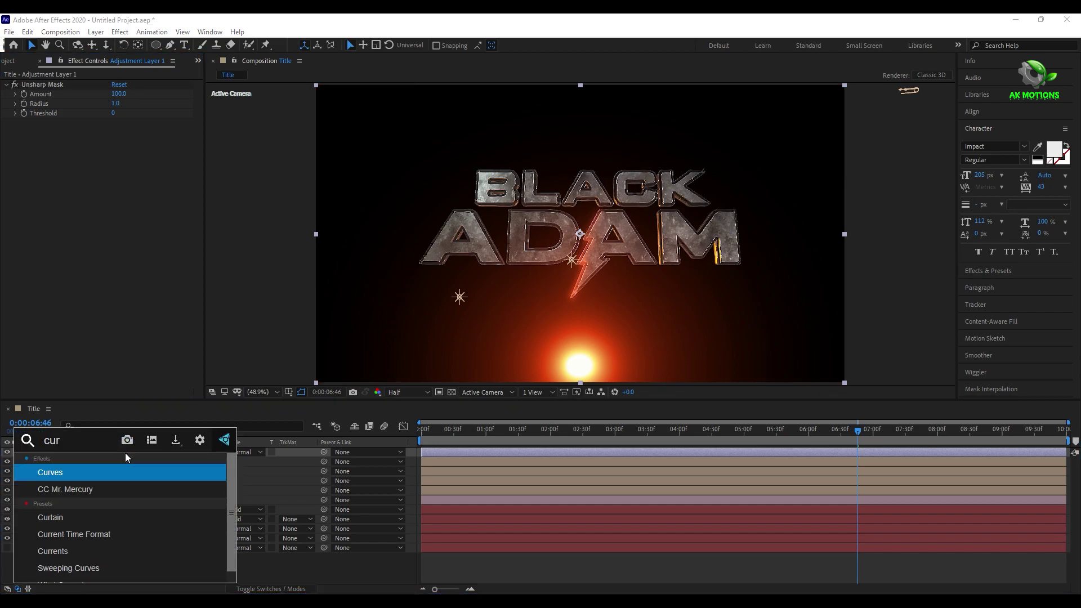
{"action": "key", "text": "Return"}
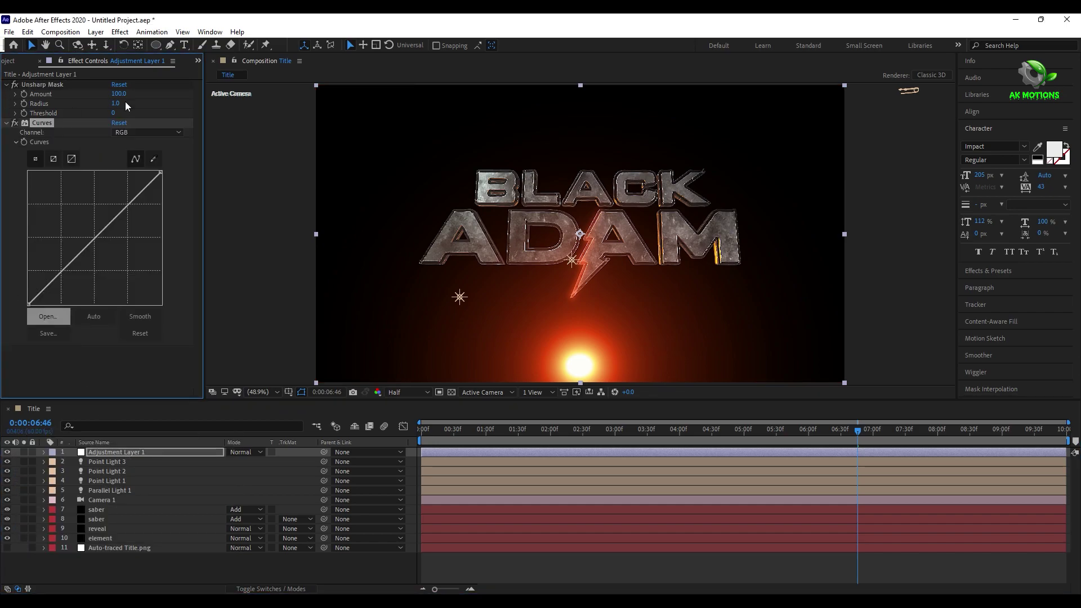
{"action": "left_click", "coordinate": [123, 208]}
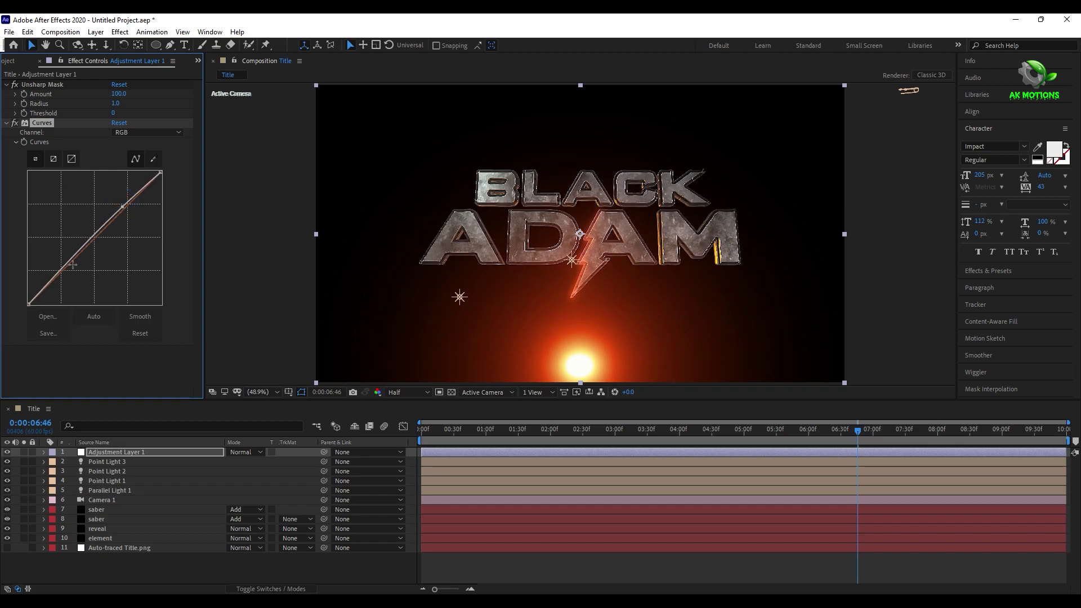
{"action": "left_click_drag", "start_coordinate": [60, 271], "coordinate": [64, 276]}
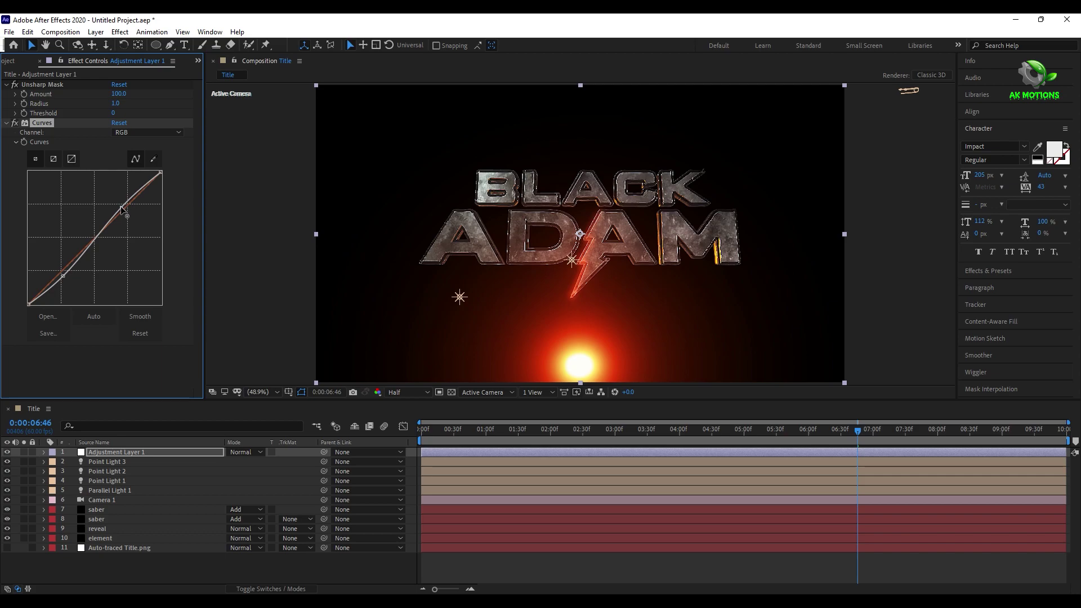
{"action": "left_click_drag", "start_coordinate": [121, 208], "coordinate": [121, 206]}
Slightly raise the Blue channel midtones in Curves, then deselect the adjustment layer
{"action": "left_click", "coordinate": [136, 132]}
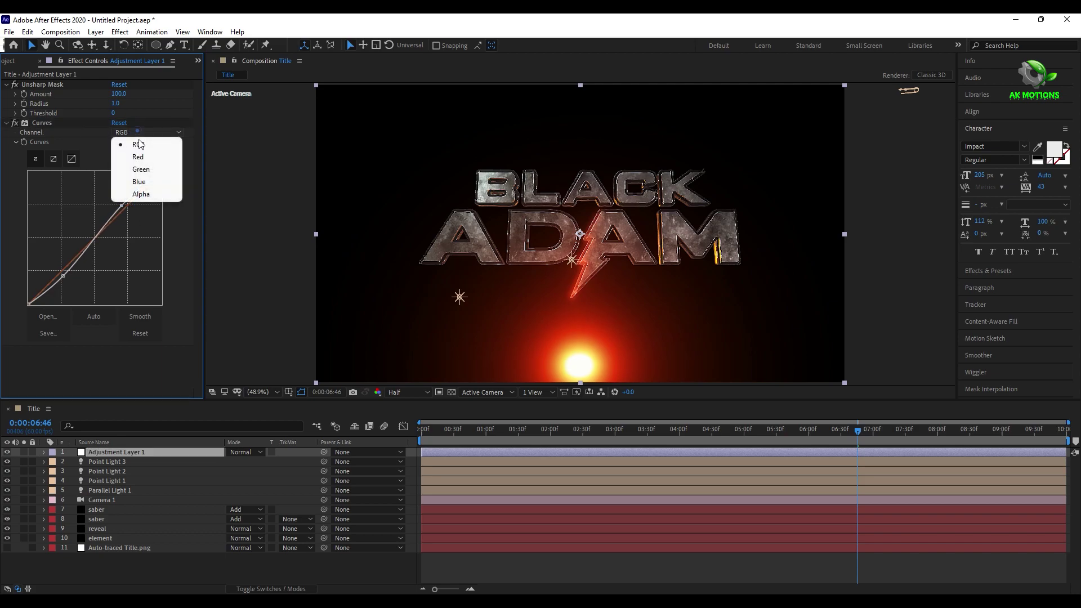
{"action": "left_click", "coordinate": [136, 182]}
{"action": "left_click_drag", "start_coordinate": [102, 233], "coordinate": [100, 229]}
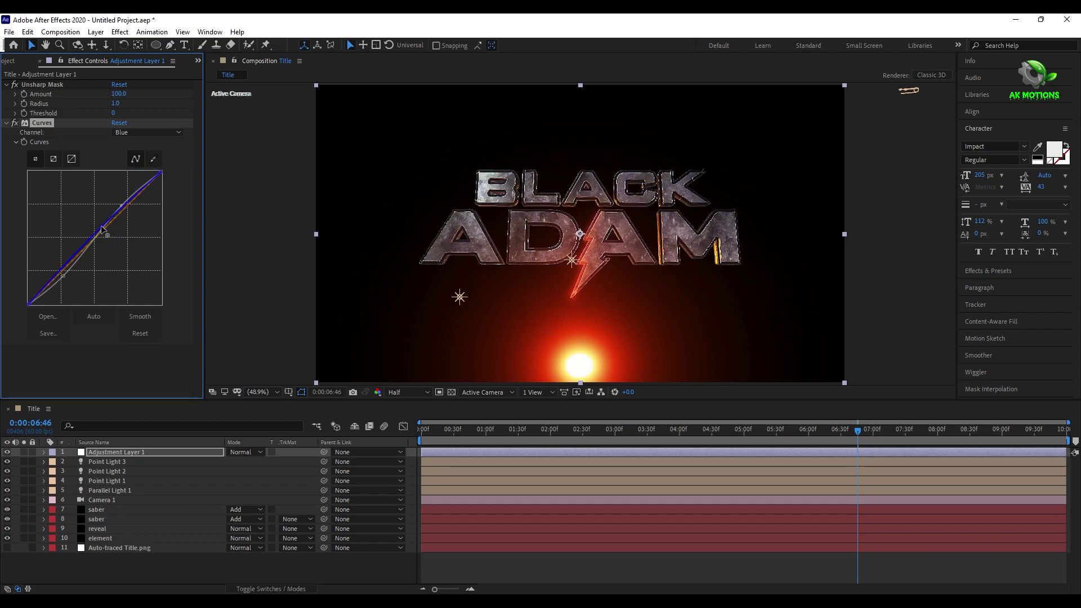
{"action": "left_click", "coordinate": [220, 503]}
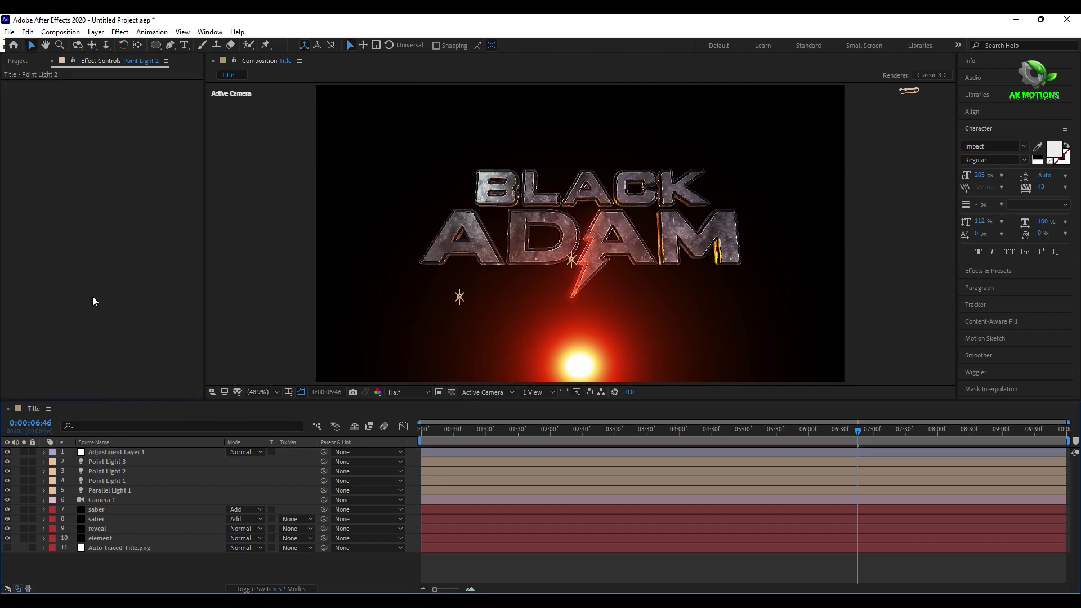
{"action": "left_click", "coordinate": [22, 60]}
Make a new comp named Main with height 812 and drag the Title comp into it
{"action": "left_click", "coordinate": [35, 393]}
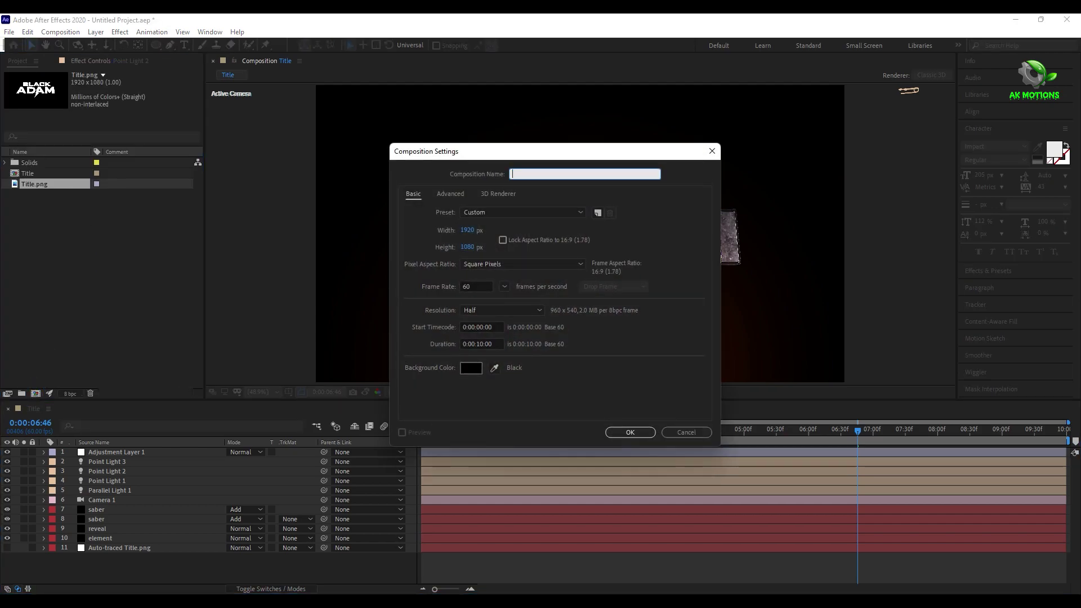
{"action": "left_click", "coordinate": [466, 248]}
{"action": "type", "text": "812"}
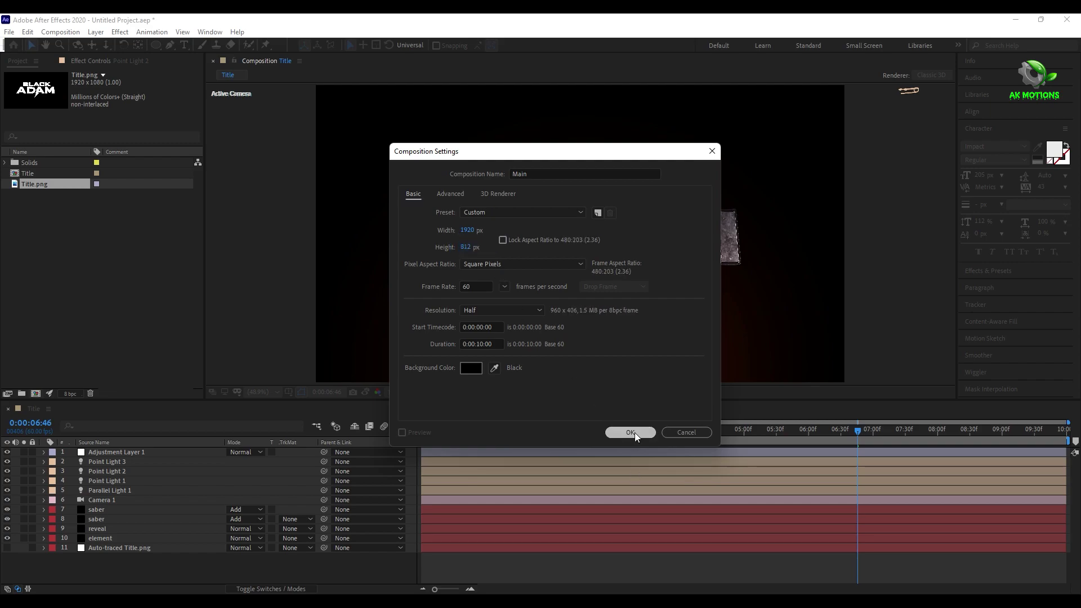
{"action": "left_click", "coordinate": [633, 432]}
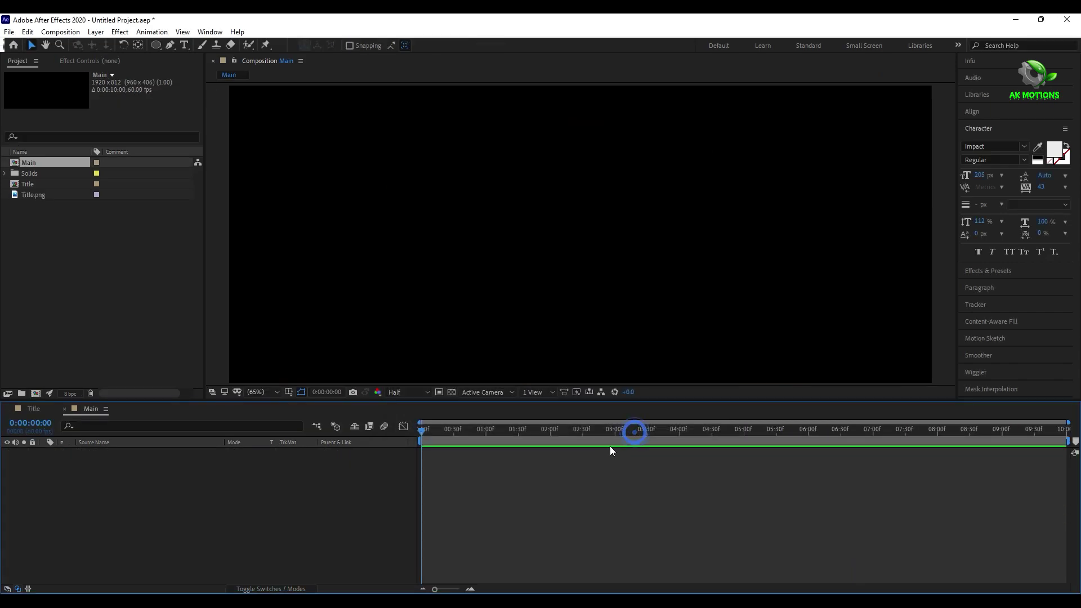
{"action": "left_click_drag", "start_coordinate": [27, 185], "coordinate": [99, 475]}
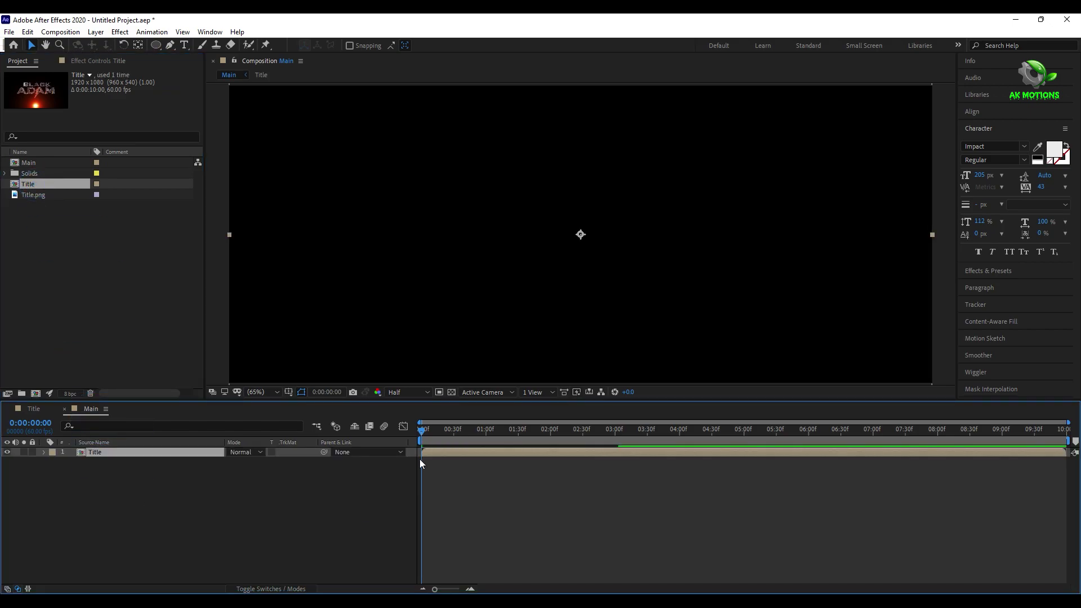
{"action": "left_click_drag", "start_coordinate": [424, 430], "coordinate": [967, 481]}
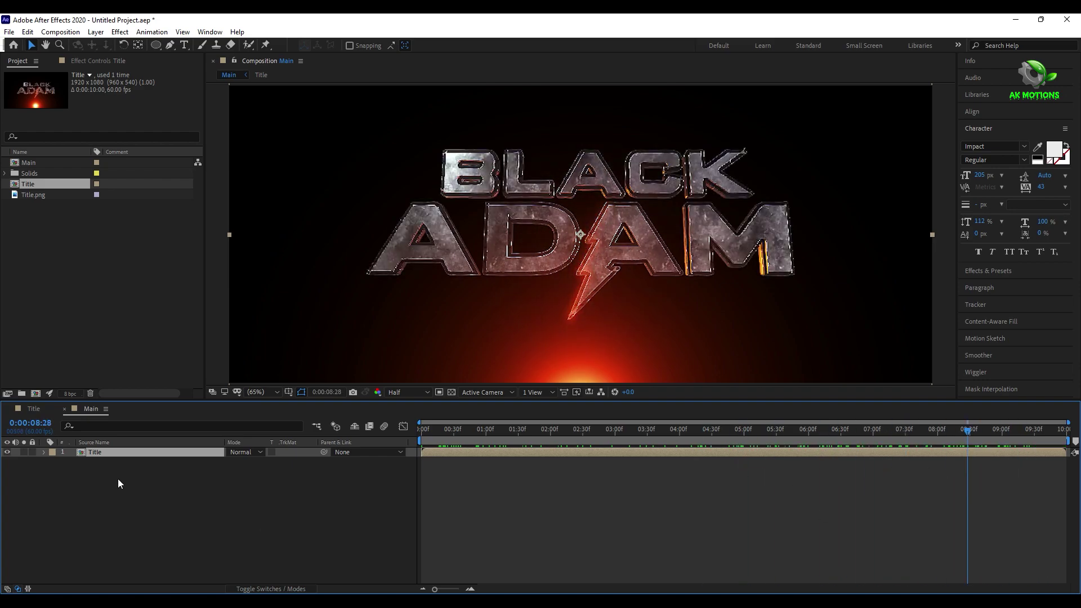
Make the Title layer 3D and add a new Null Object layer
{"action": "left_click", "coordinate": [251, 589]}
{"action": "left_click", "coordinate": [290, 452]}
{"action": "right_click", "coordinate": [246, 495]}
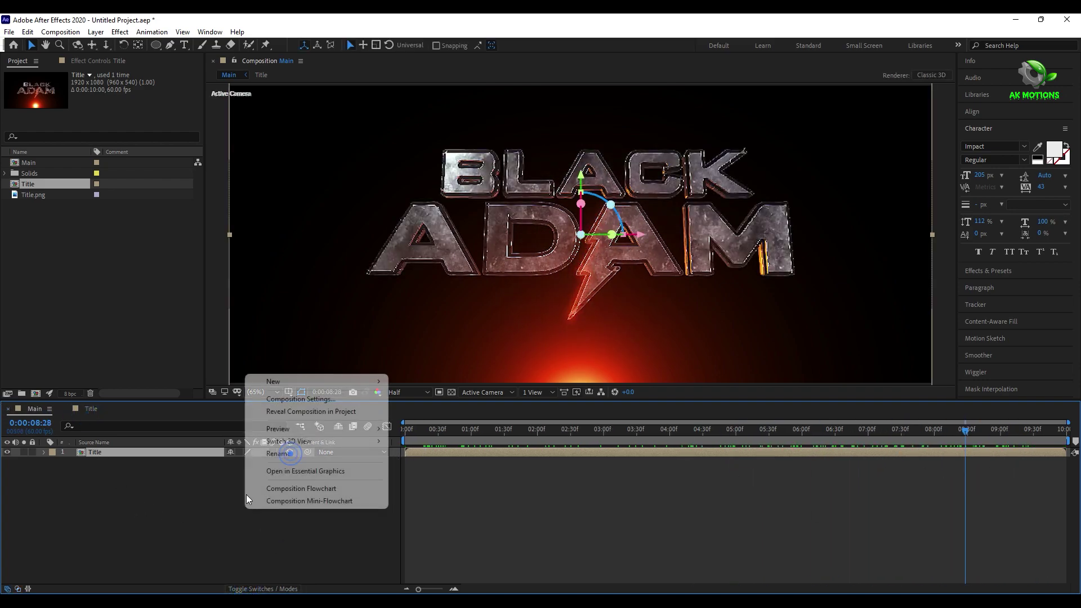
{"action": "left_click", "coordinate": [273, 382]}
{"action": "left_click", "coordinate": [457, 449]}
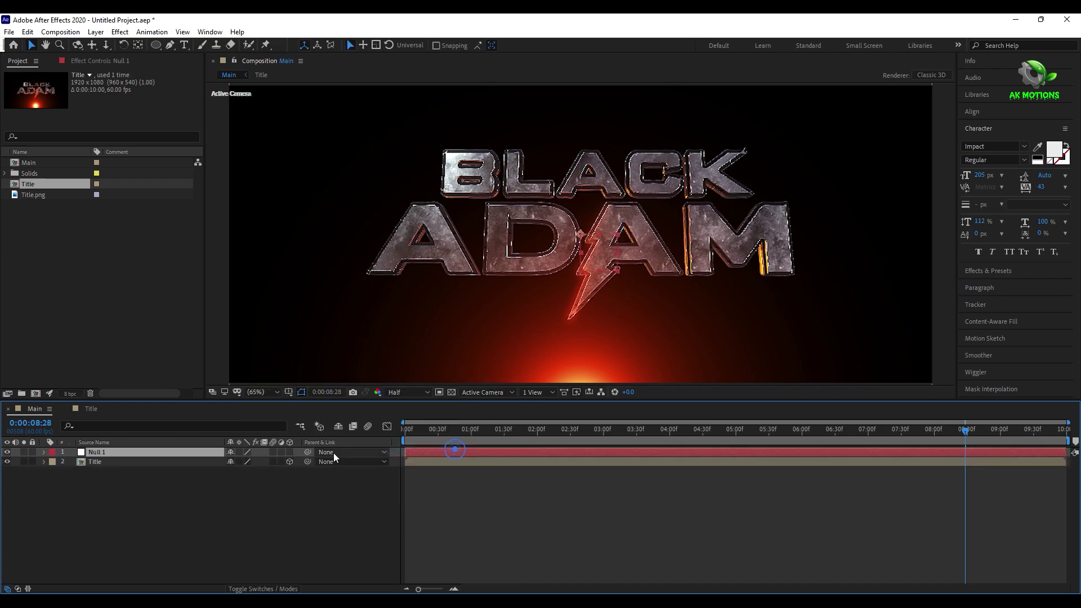
Make Null 1 3D and set a Position keyframe at the end of the comp
{"action": "left_click", "coordinate": [290, 452]}
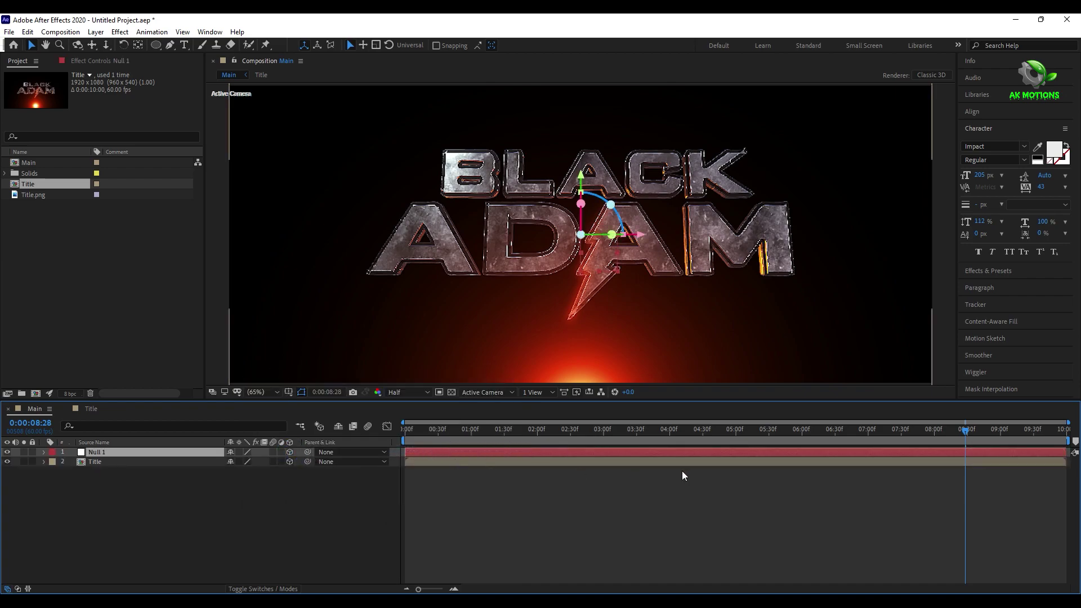
{"action": "key", "text": "End"}
{"action": "key", "text": "p"}
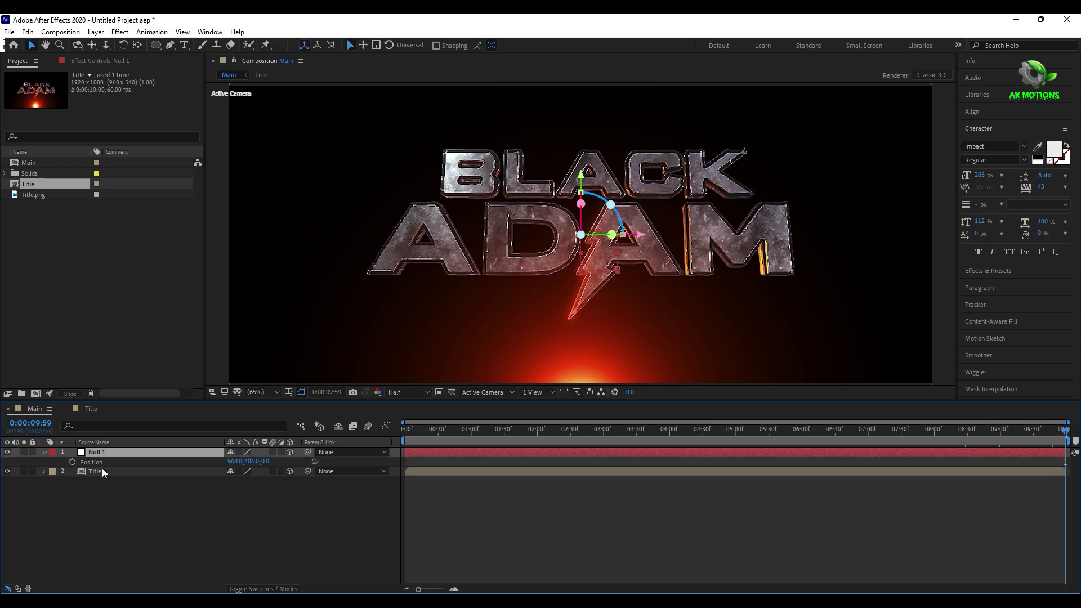
{"action": "left_click", "coordinate": [72, 462]}
{"action": "left_click_drag", "start_coordinate": [467, 438], "coordinate": [635, 444]}
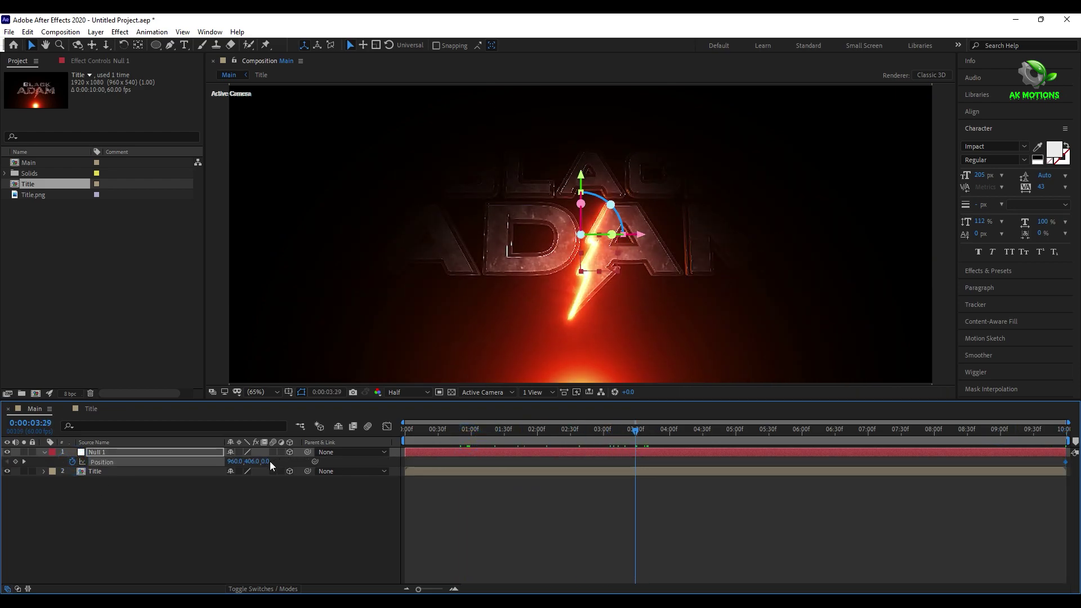
{"action": "left_click_drag", "start_coordinate": [263, 461], "coordinate": [155, 473]}
{"action": "key", "text": "ctrl+z"}
Parent Title to Null 1 and add a pushed-back starting depth keyframe at the beginning
{"action": "left_click_drag", "start_coordinate": [307, 471], "coordinate": [198, 453]}
{"action": "left_click_drag", "start_coordinate": [267, 467], "coordinate": [464, 467]}
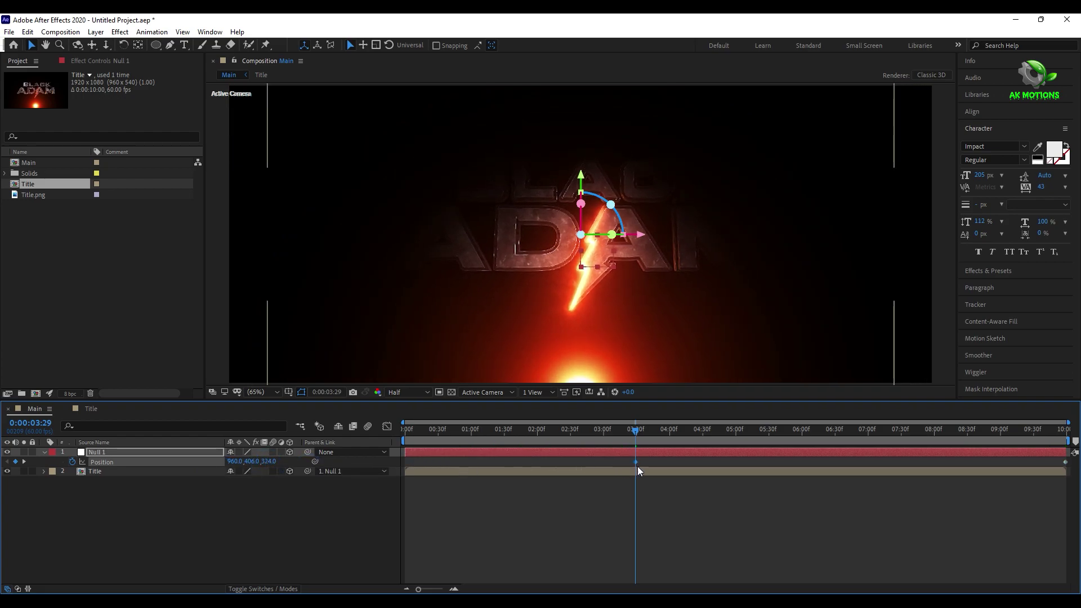
{"action": "left_click_drag", "start_coordinate": [635, 462], "coordinate": [406, 461]}
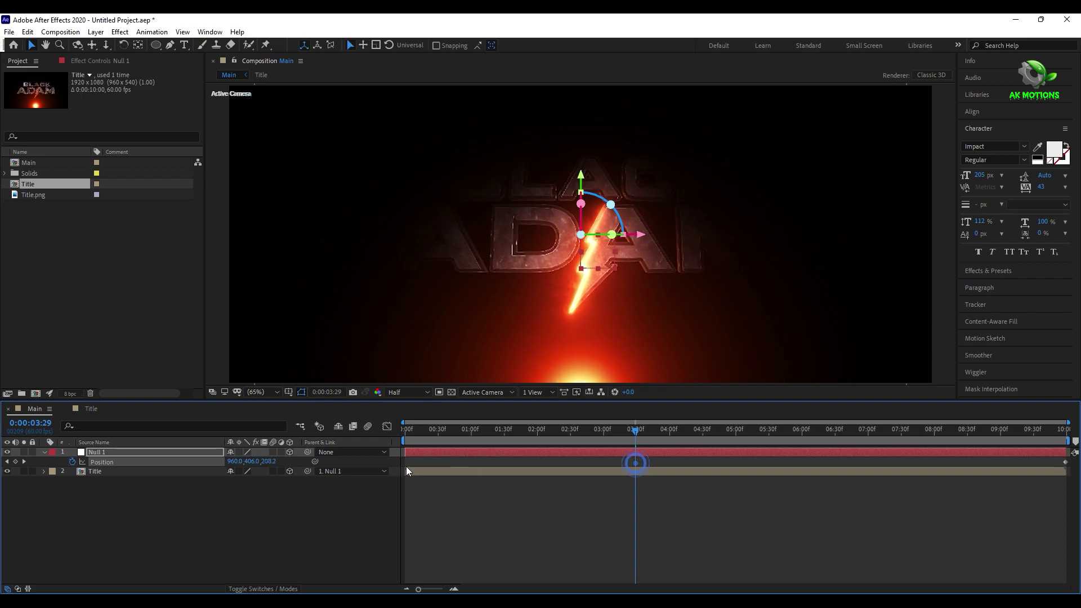
Apply Easy Ease to Null 1's Position keyframes
{"action": "left_click", "coordinate": [470, 471]}
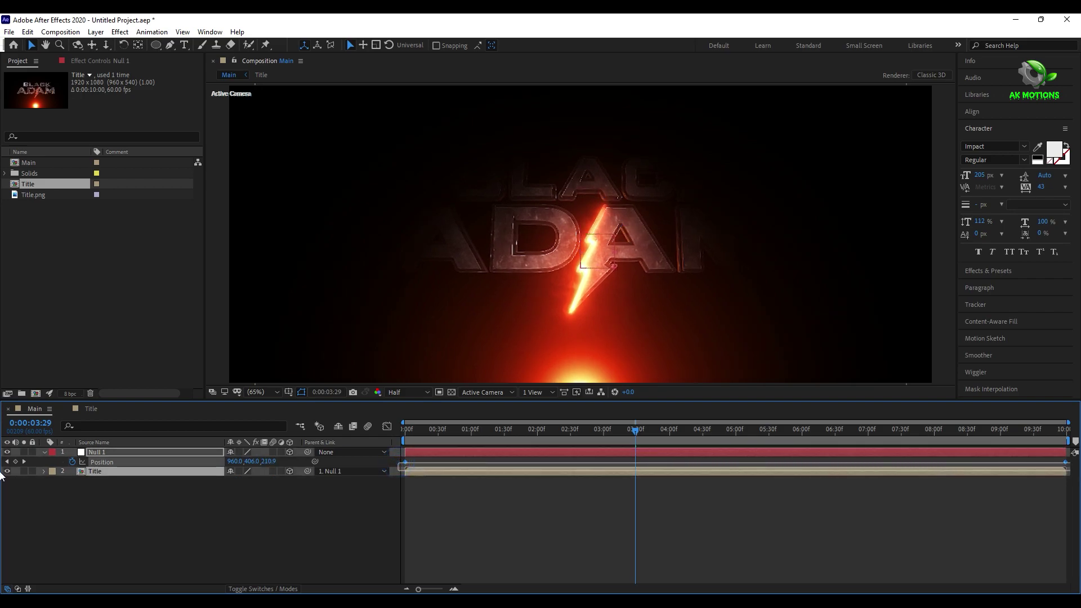
{"action": "right_click", "coordinate": [404, 462]}
{"action": "mouse_move", "coordinate": [433, 448]}
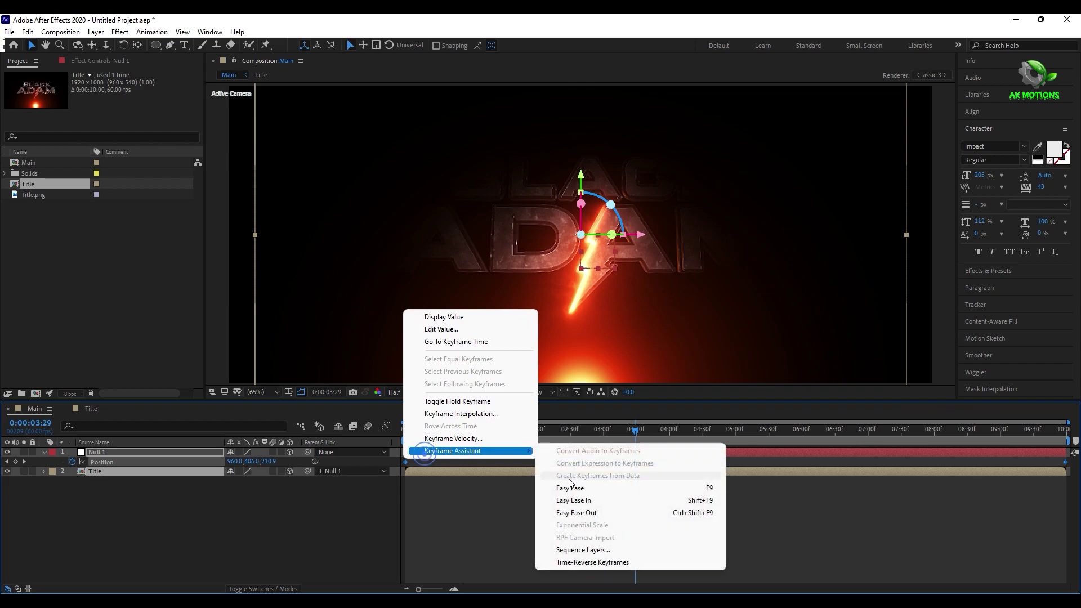
{"action": "left_click", "coordinate": [555, 486]}
{"action": "left_click", "coordinate": [43, 452]}
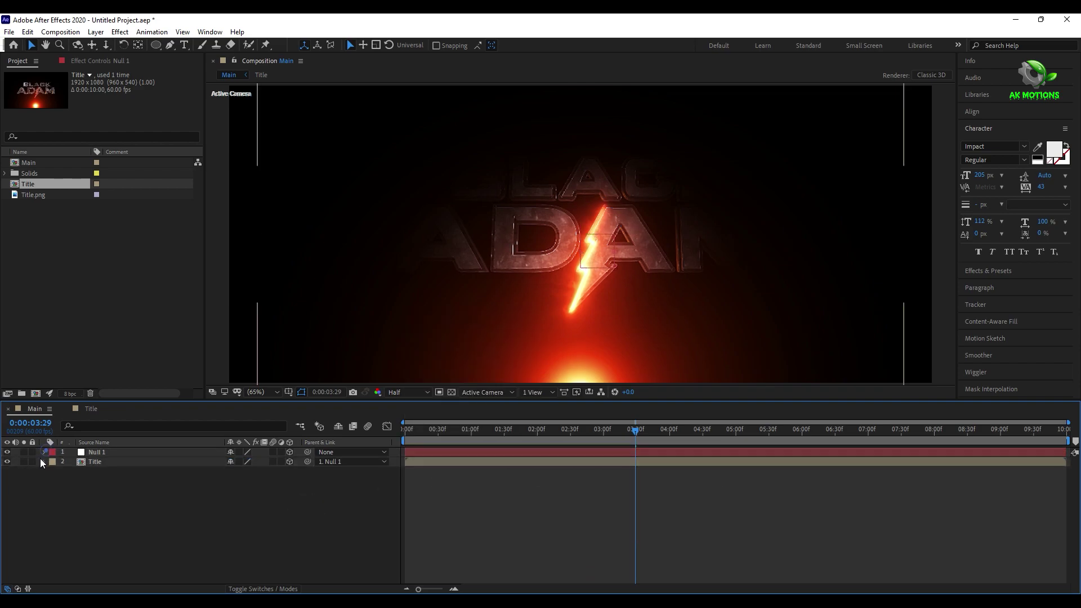
{"action": "key", "text": "Home"}
{"action": "key", "text": "space"}
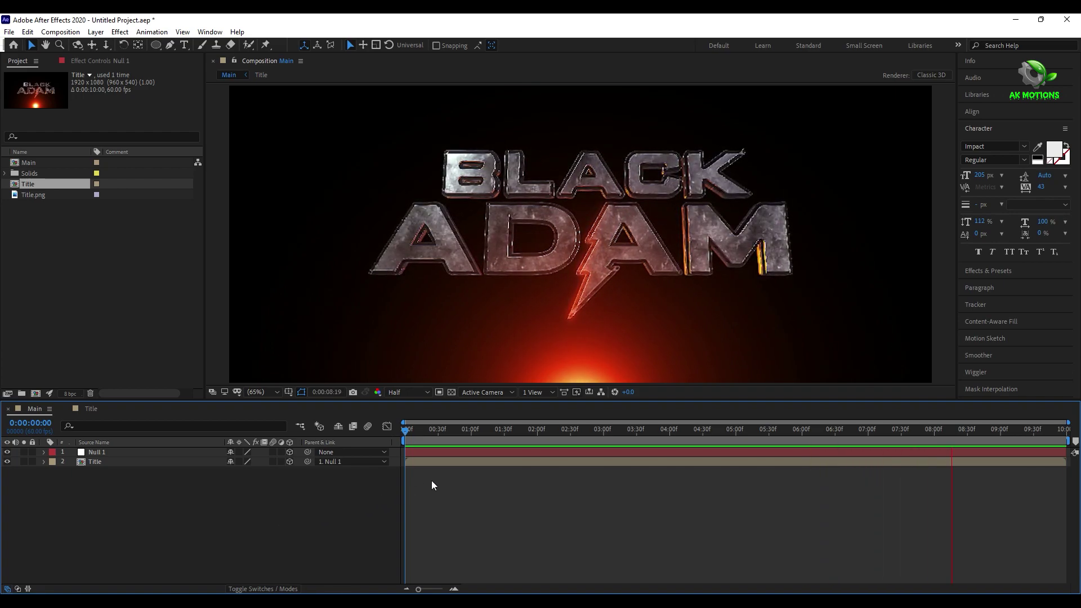
{"action": "left_click_drag", "start_coordinate": [458, 444], "coordinate": [874, 440]}
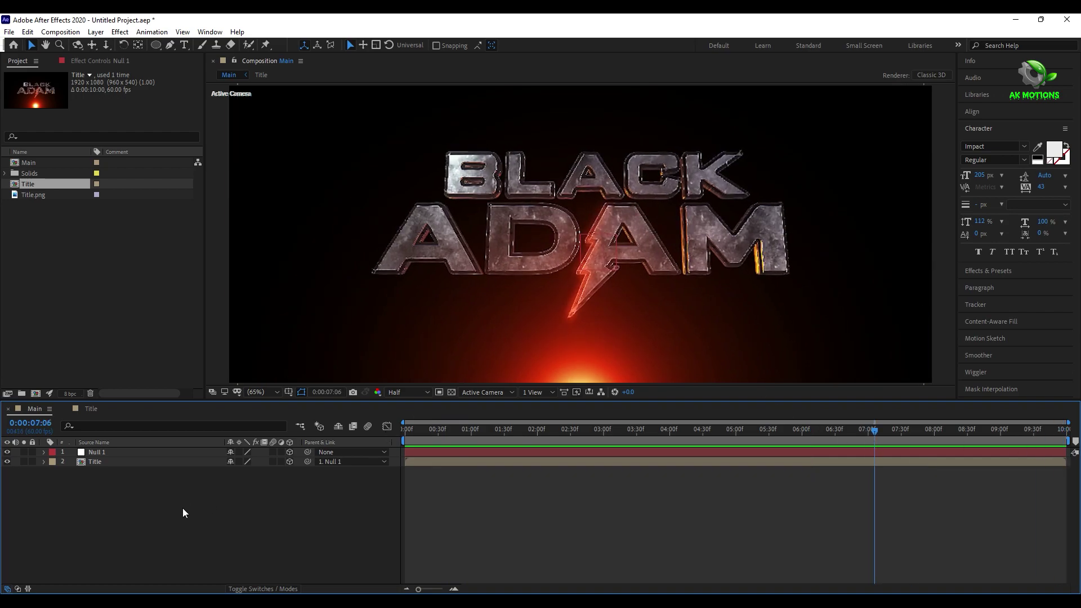
In the Title precomp, add a hidden EDITED BY AMOGH text layer at the bottom
{"action": "double_click", "coordinate": [106, 463]}
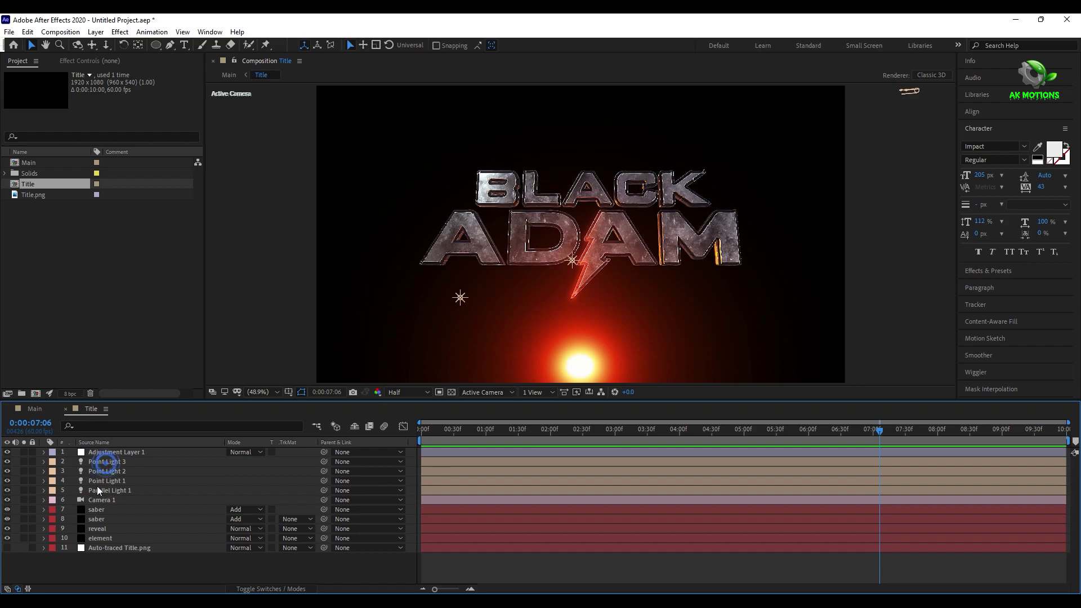
{"action": "right_click", "coordinate": [130, 563]}
{"action": "left_click", "coordinate": [177, 436]}
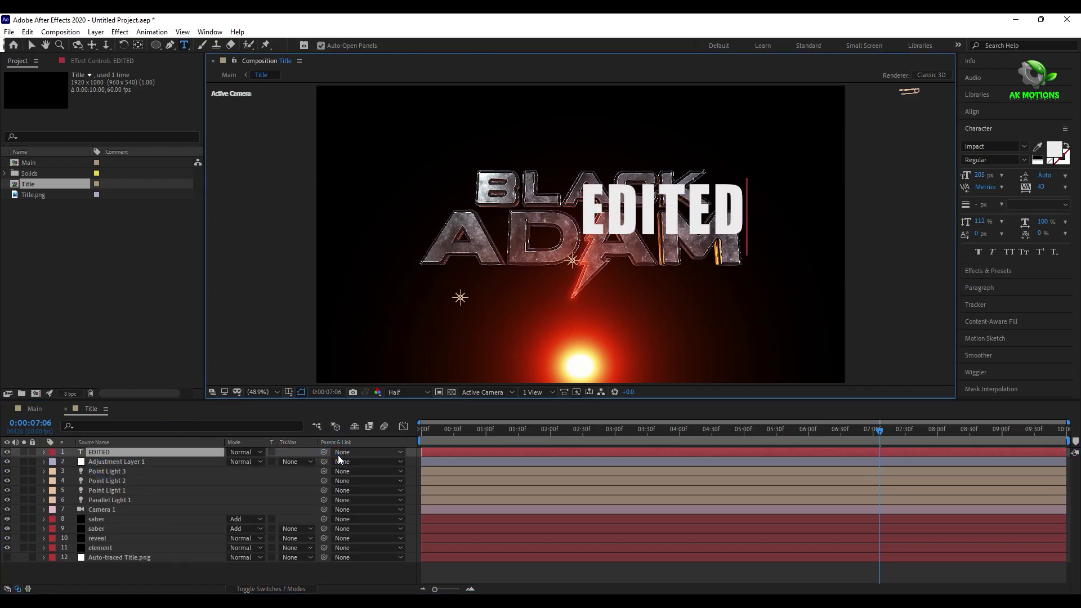
{"action": "left_click_drag", "start_coordinate": [116, 451], "coordinate": [19, 562]}
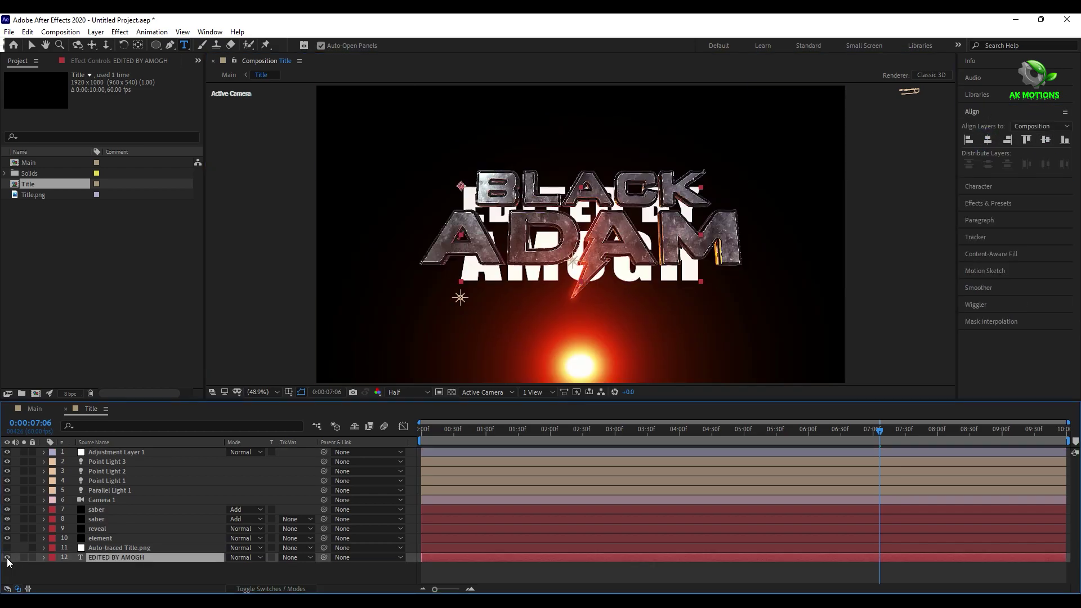
{"action": "left_click", "coordinate": [8, 557]}
{"action": "left_click", "coordinate": [108, 583]}
Set the Element effect's Path Layer 1 to the EDITED BY AMOGH layer
{"action": "left_click", "coordinate": [102, 538]}
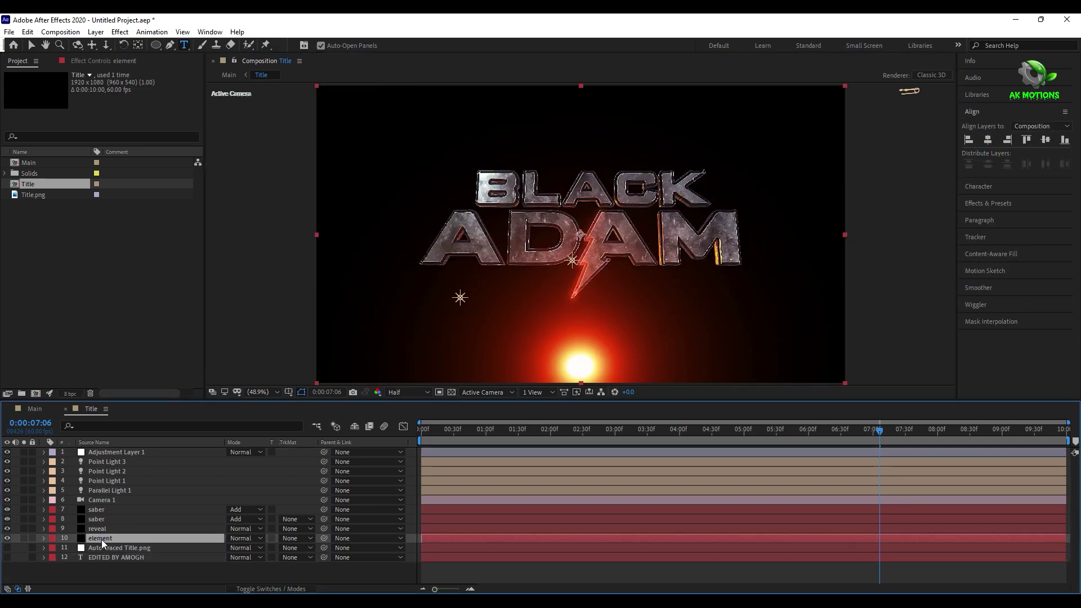
{"action": "left_click", "coordinate": [117, 61]}
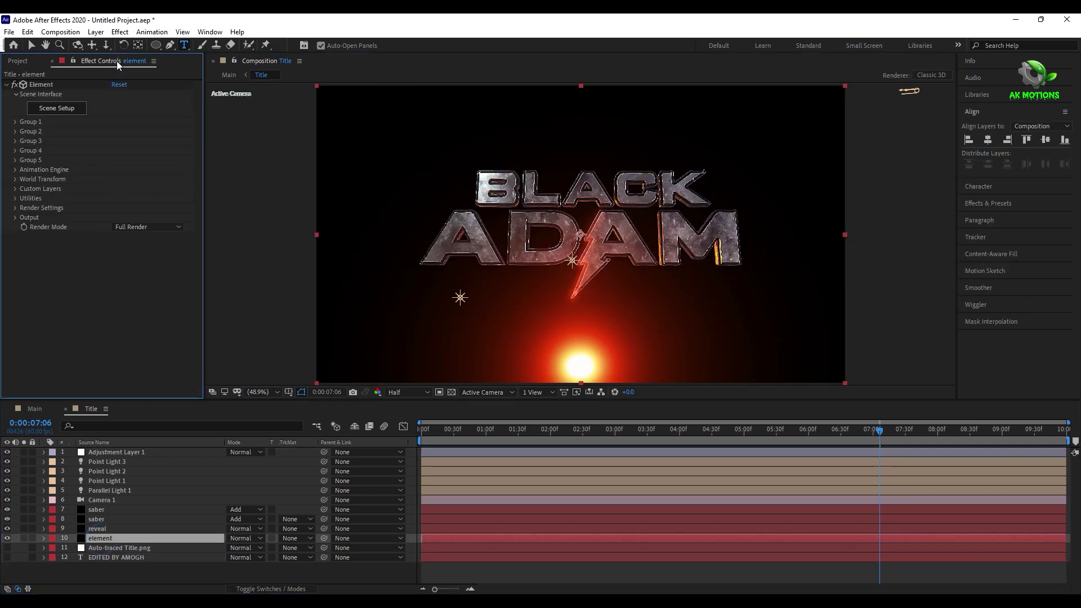
{"action": "left_click", "coordinate": [15, 190]}
{"action": "left_click", "coordinate": [123, 205]}
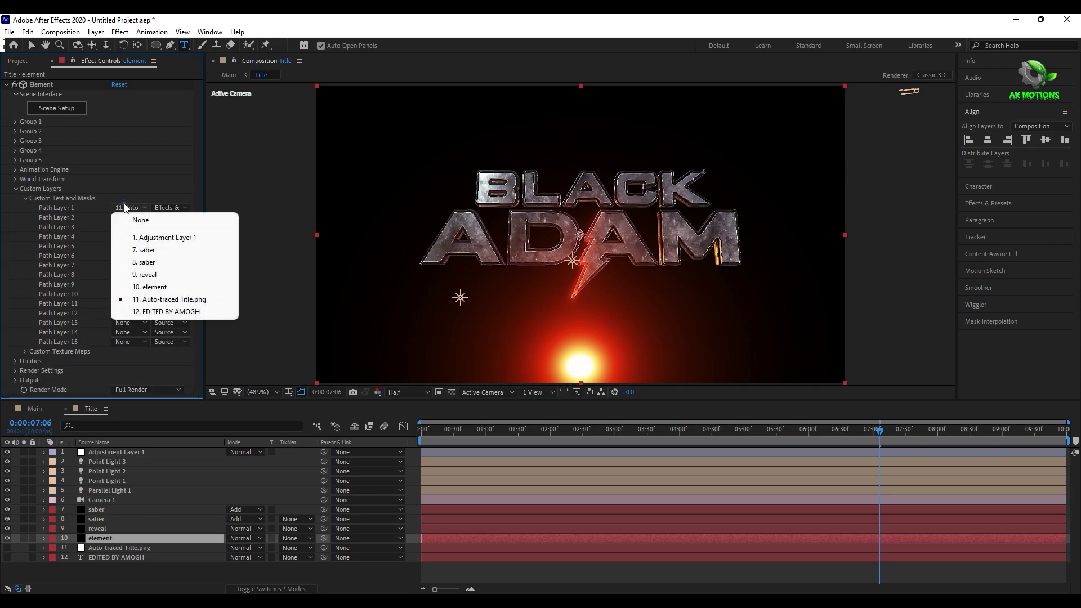
{"action": "left_click", "coordinate": [165, 312]}
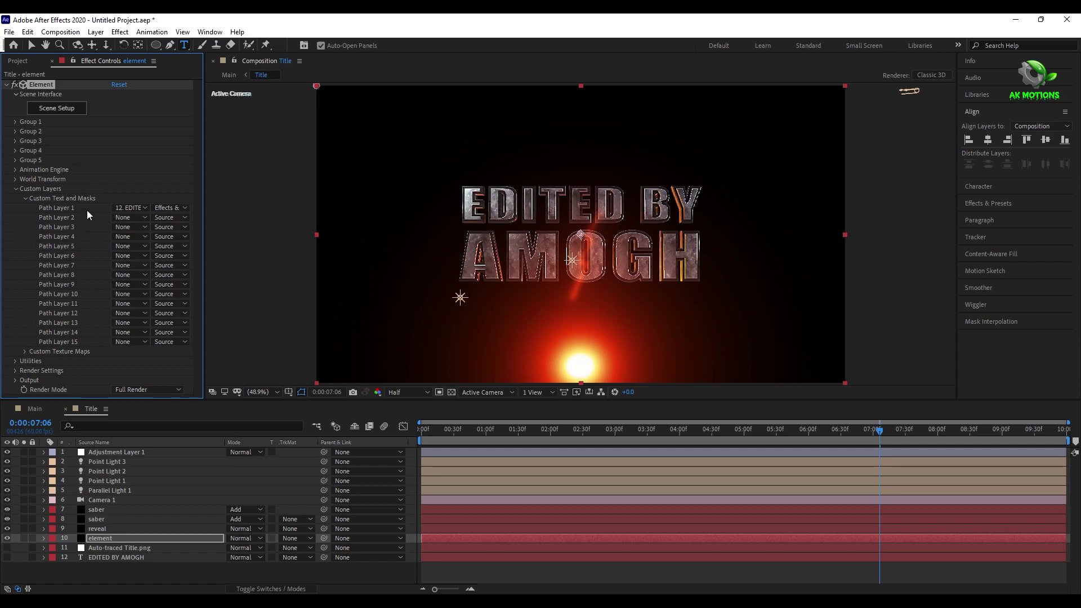
{"action": "left_click", "coordinate": [18, 191]}
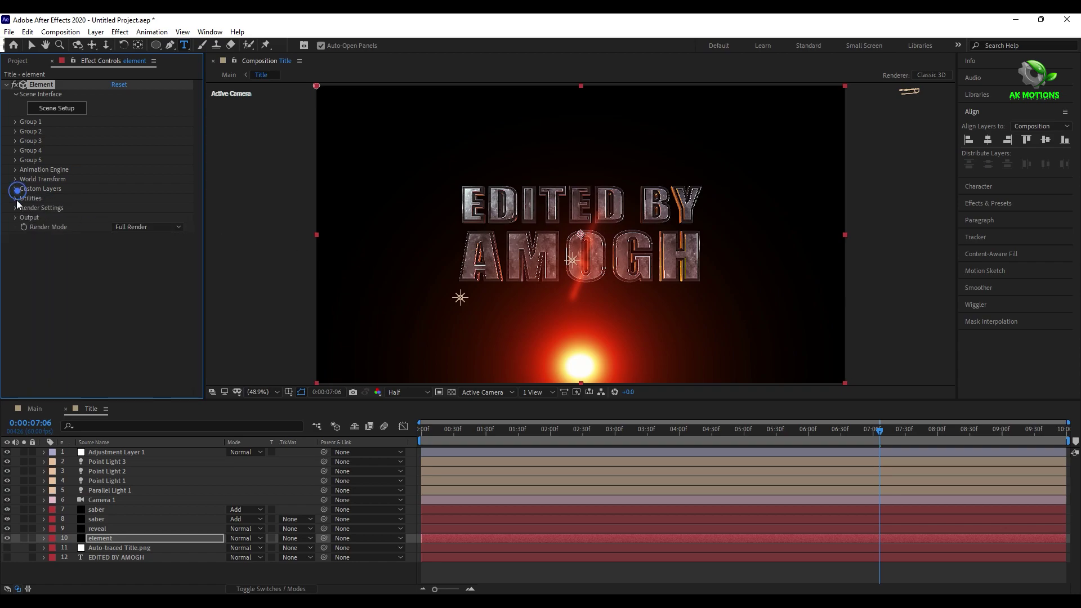
{"action": "left_click", "coordinate": [289, 576]}
{"action": "left_click_drag", "start_coordinate": [511, 440], "coordinate": [693, 438]}
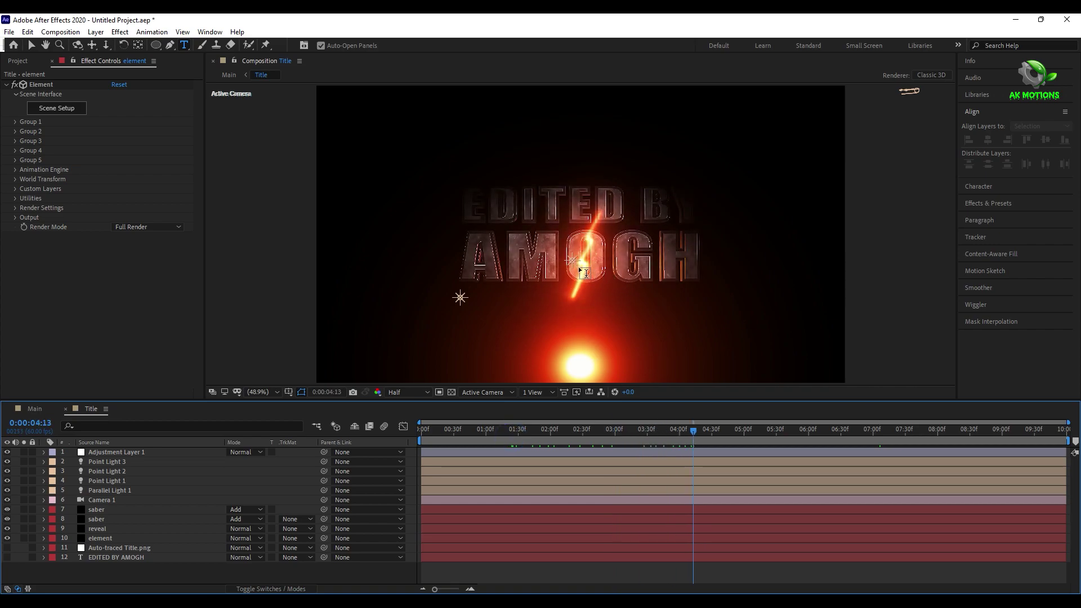
{"action": "key", "text": "v"}
{"action": "key", "text": "slash"}
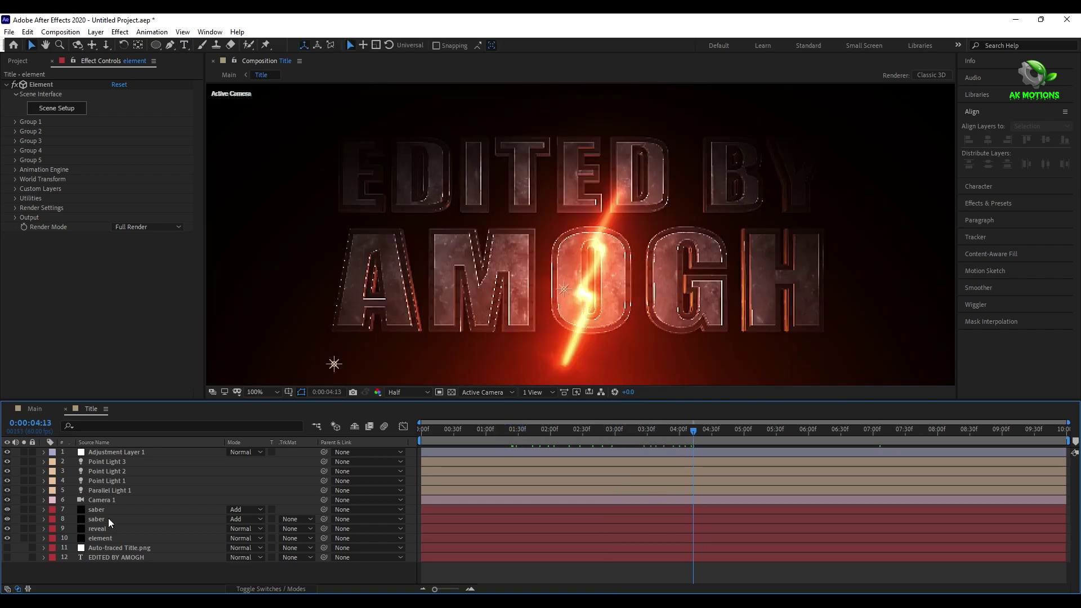
{"action": "left_click", "coordinate": [108, 519]}
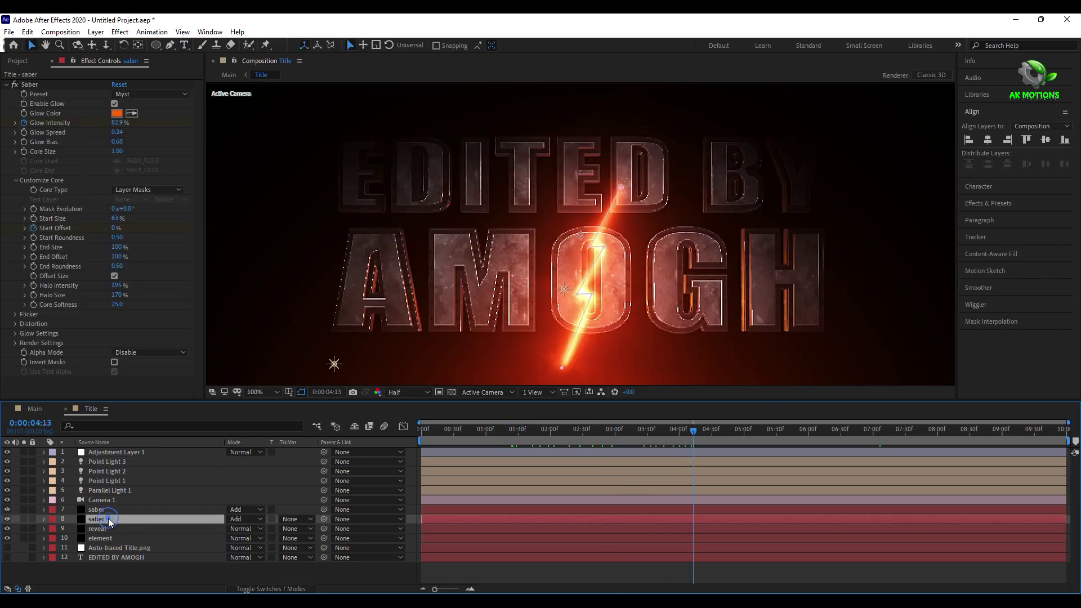
{"action": "left_click", "coordinate": [15, 85]}
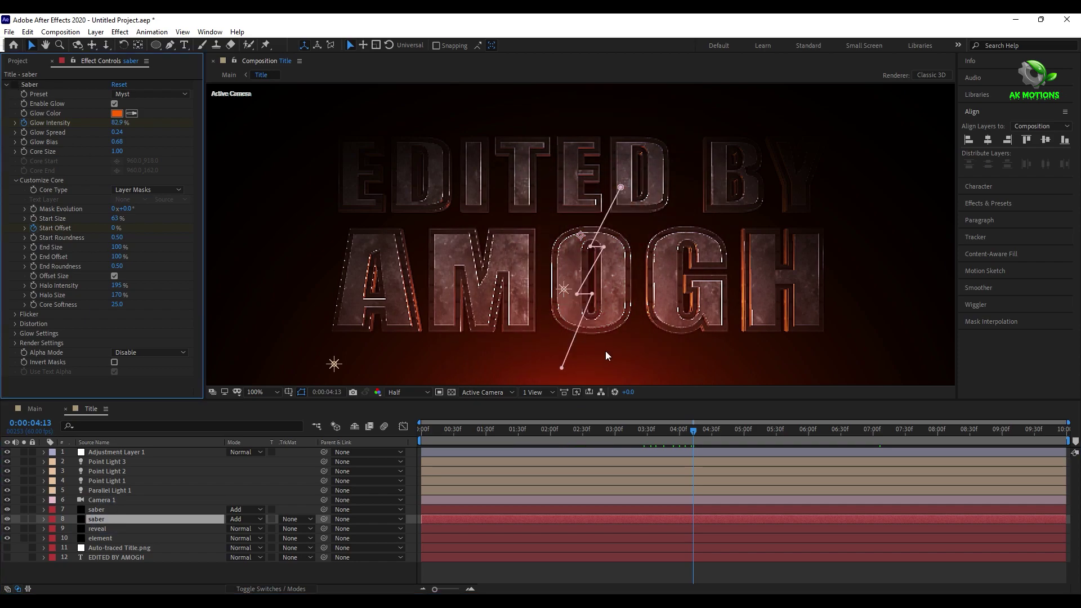
{"action": "left_click", "coordinate": [602, 248]}
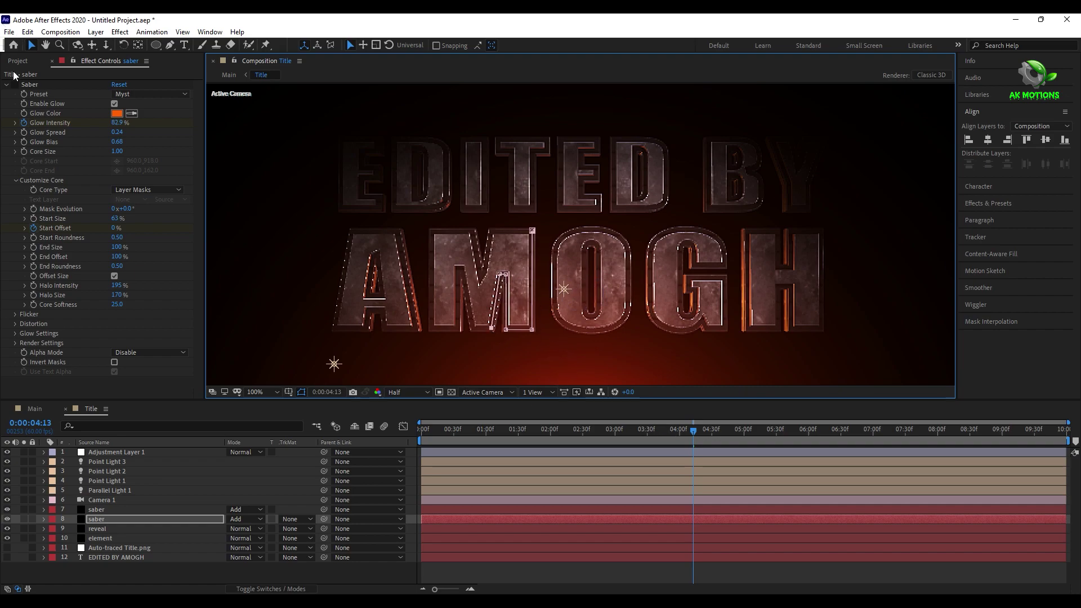
{"action": "left_click", "coordinate": [14, 85]}
{"action": "left_click_drag", "start_coordinate": [657, 423], "coordinate": [1062, 439]}
{"action": "left_click", "coordinate": [45, 410]}
{"action": "left_click", "coordinate": [275, 536]}
{"action": "left_click", "coordinate": [90, 408]}
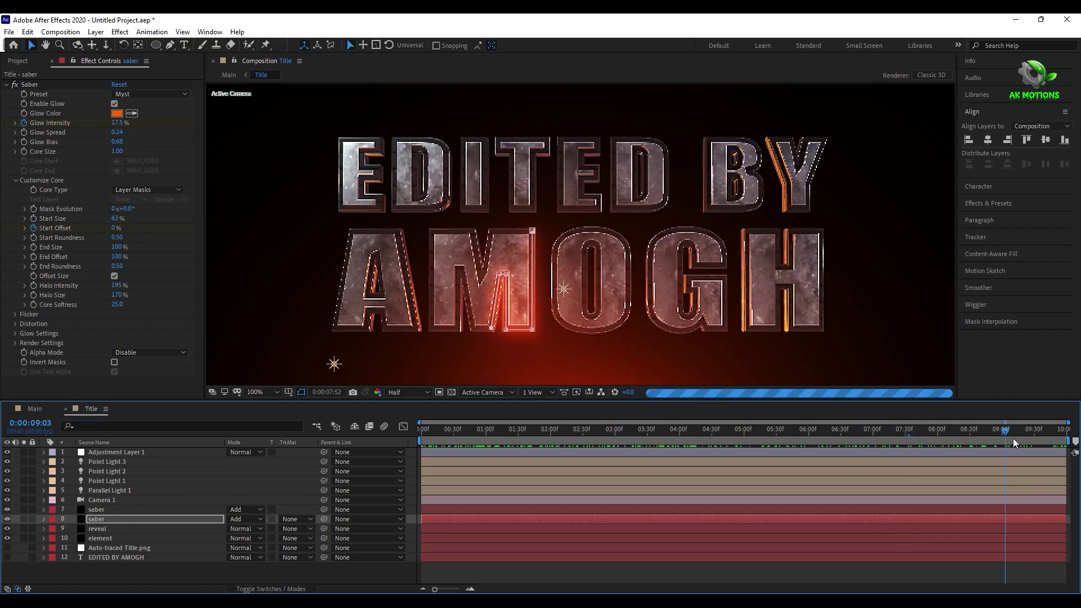
Keyframe the upper saber's Opacity at 6:27, drop it below half at 8:49, and return to Main
{"action": "left_click_drag", "start_coordinate": [1012, 438], "coordinate": [769, 444]}
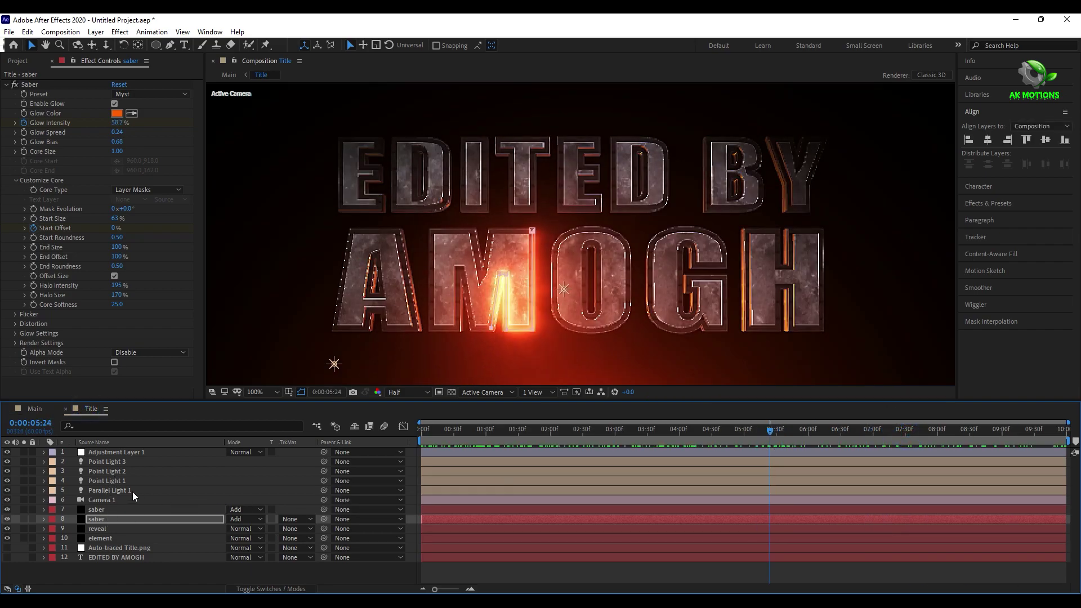
{"action": "left_click", "coordinate": [97, 510]}
{"action": "key", "text": "t"}
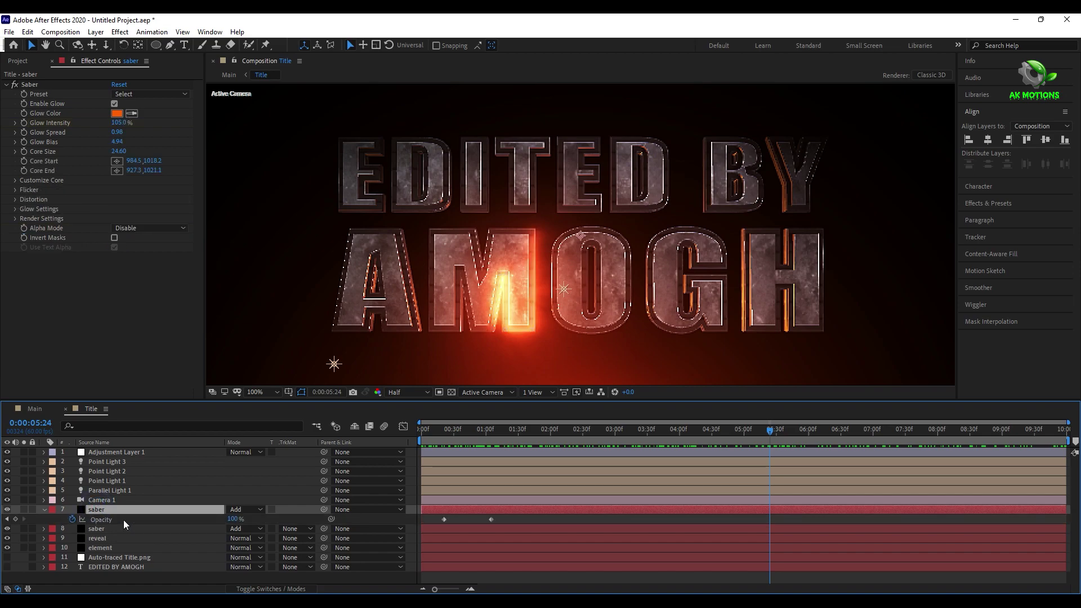
{"action": "left_click", "coordinate": [827, 431]}
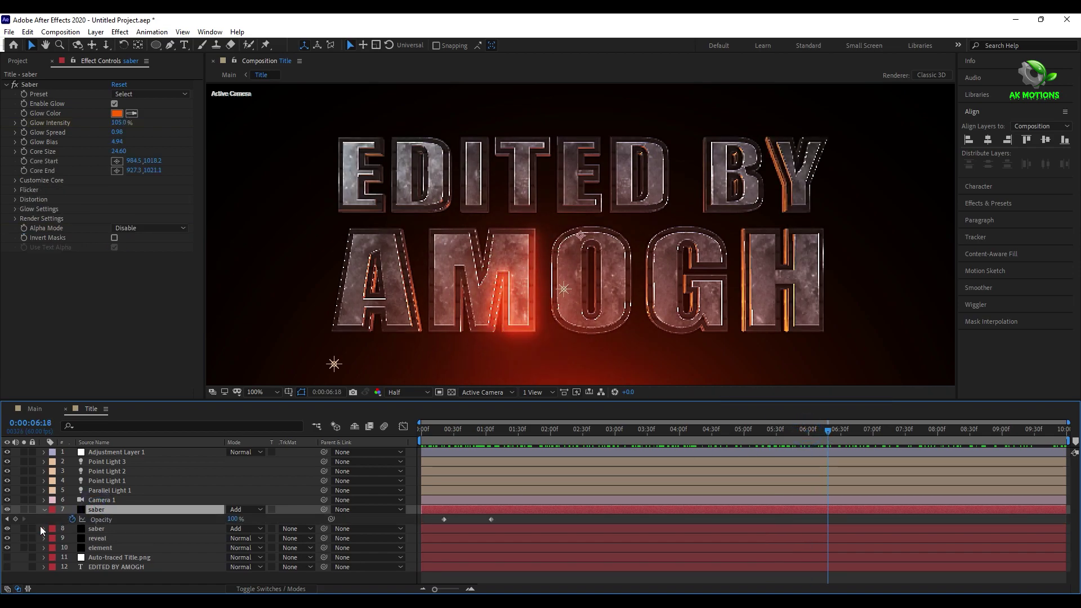
{"action": "left_click", "coordinate": [7, 519]}
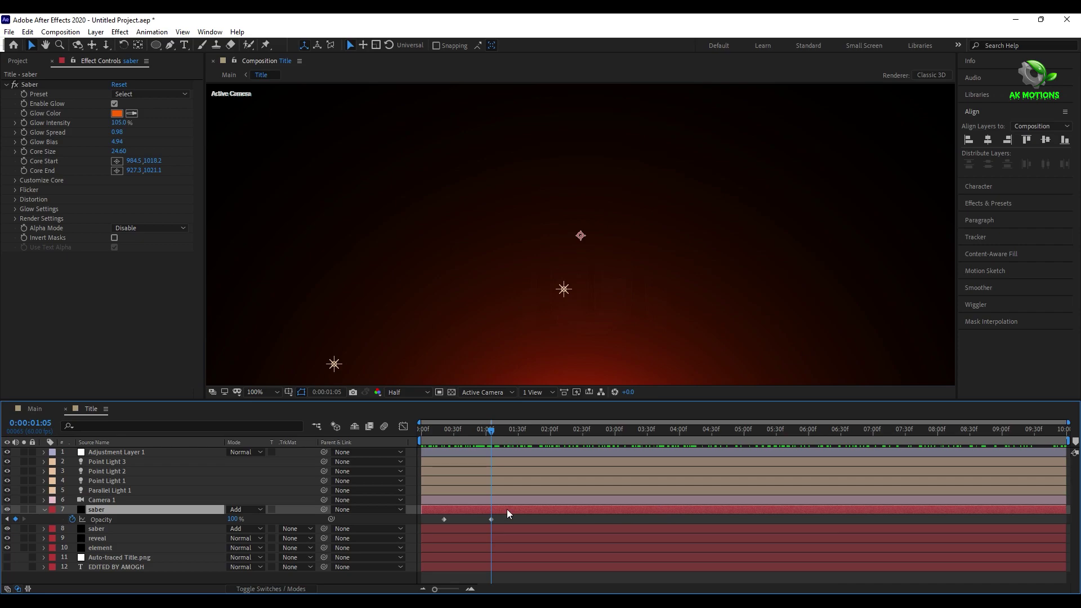
{"action": "left_click", "coordinate": [837, 429]}
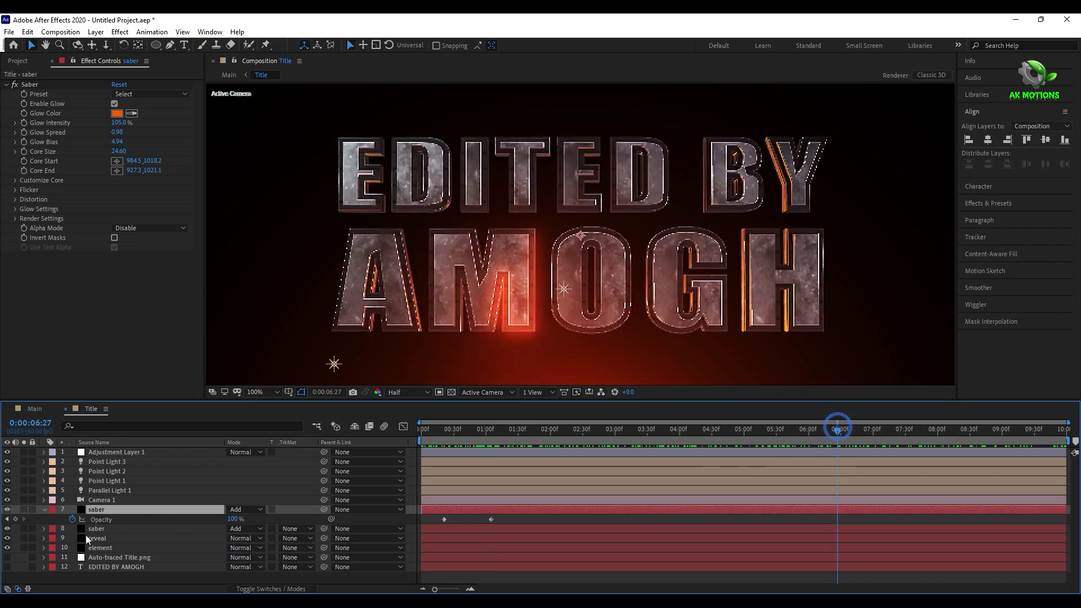
{"action": "left_click", "coordinate": [15, 519]}
{"action": "left_click_drag", "start_coordinate": [934, 434], "coordinate": [991, 438]}
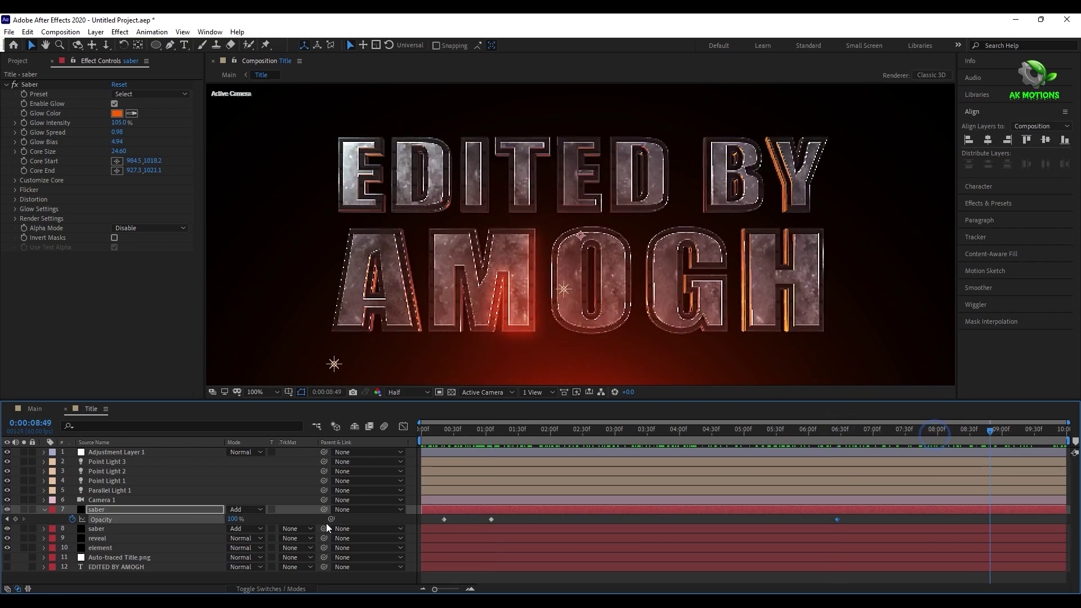
{"action": "left_click_drag", "start_coordinate": [233, 519], "coordinate": [212, 531]}
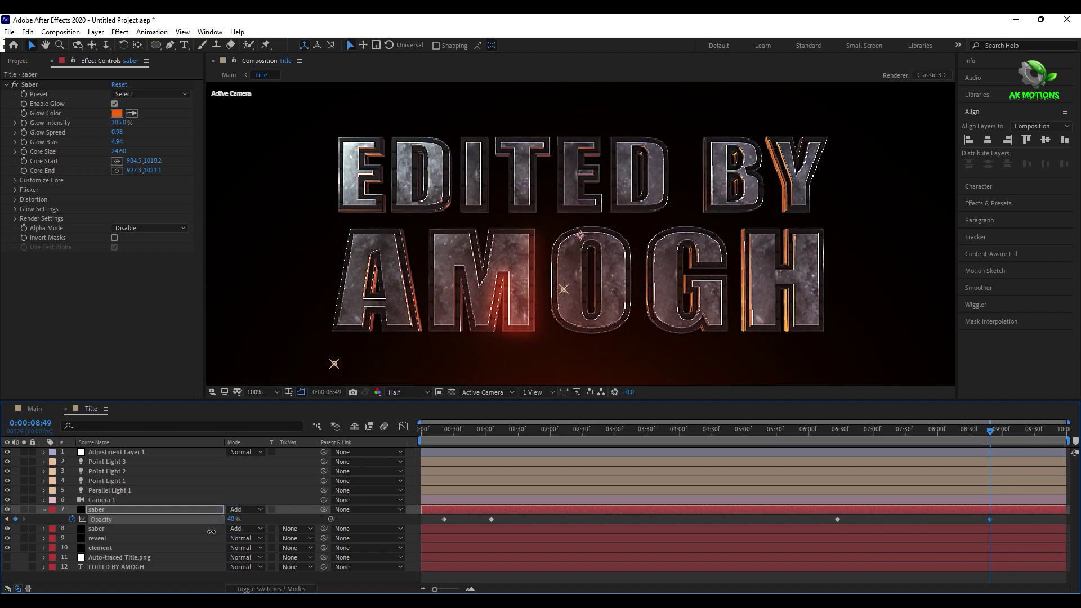
{"action": "left_click", "coordinate": [39, 407]}
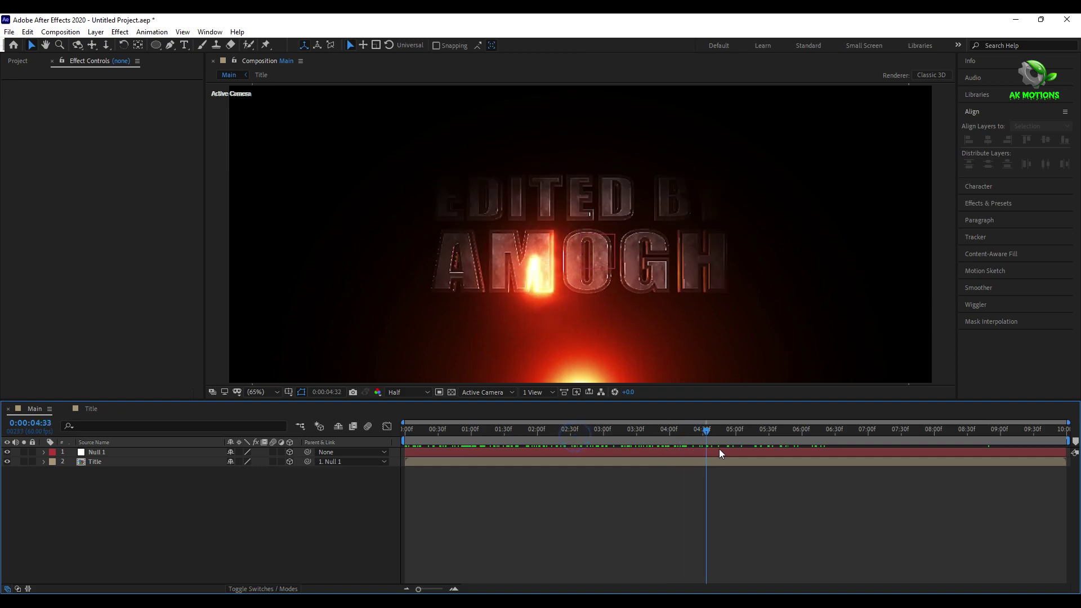